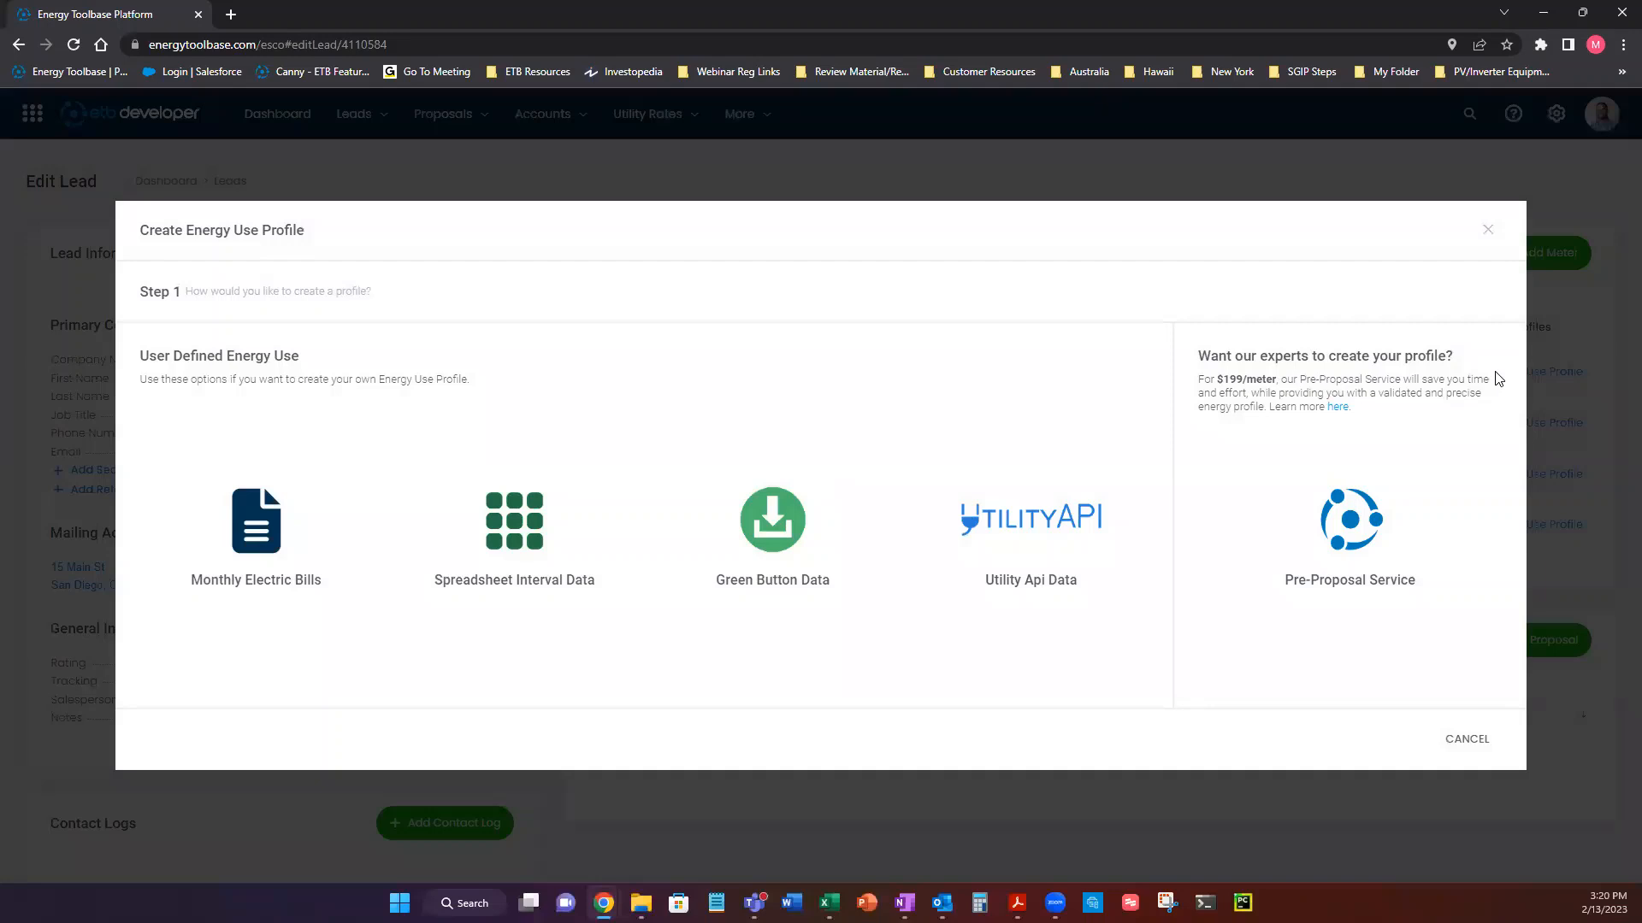
Start an energy use profile from monthly electric bills, named "Monthly Bills", with first bill start date 2/1/2022.
{"action": "left_click", "coordinate": [249, 560]}
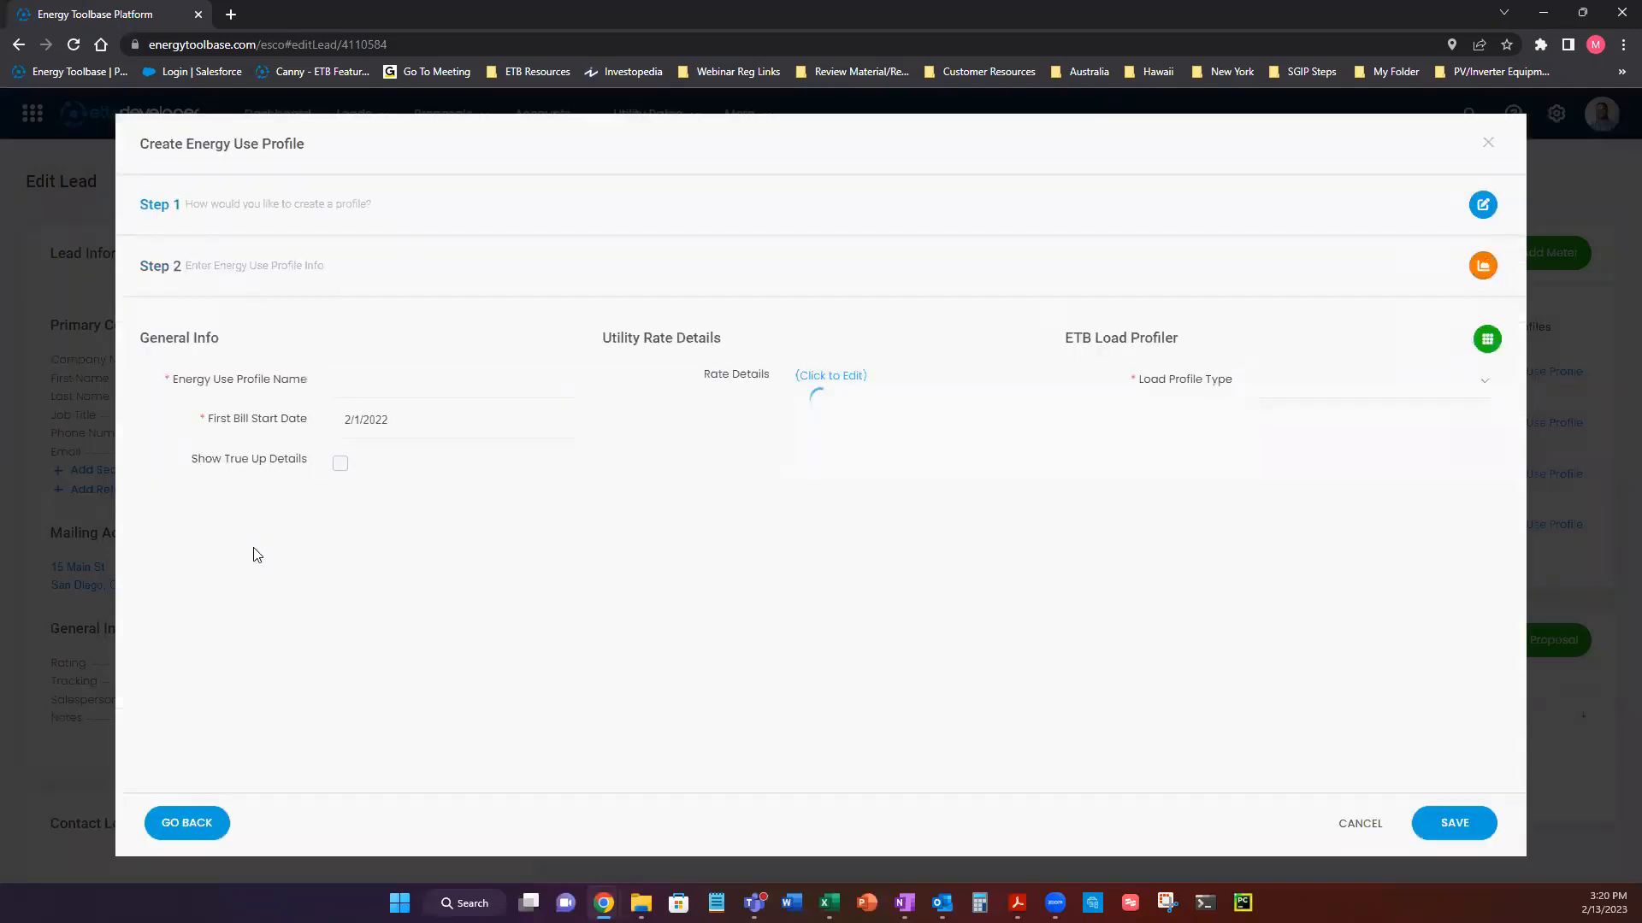
{"action": "left_click", "coordinate": [414, 384]}
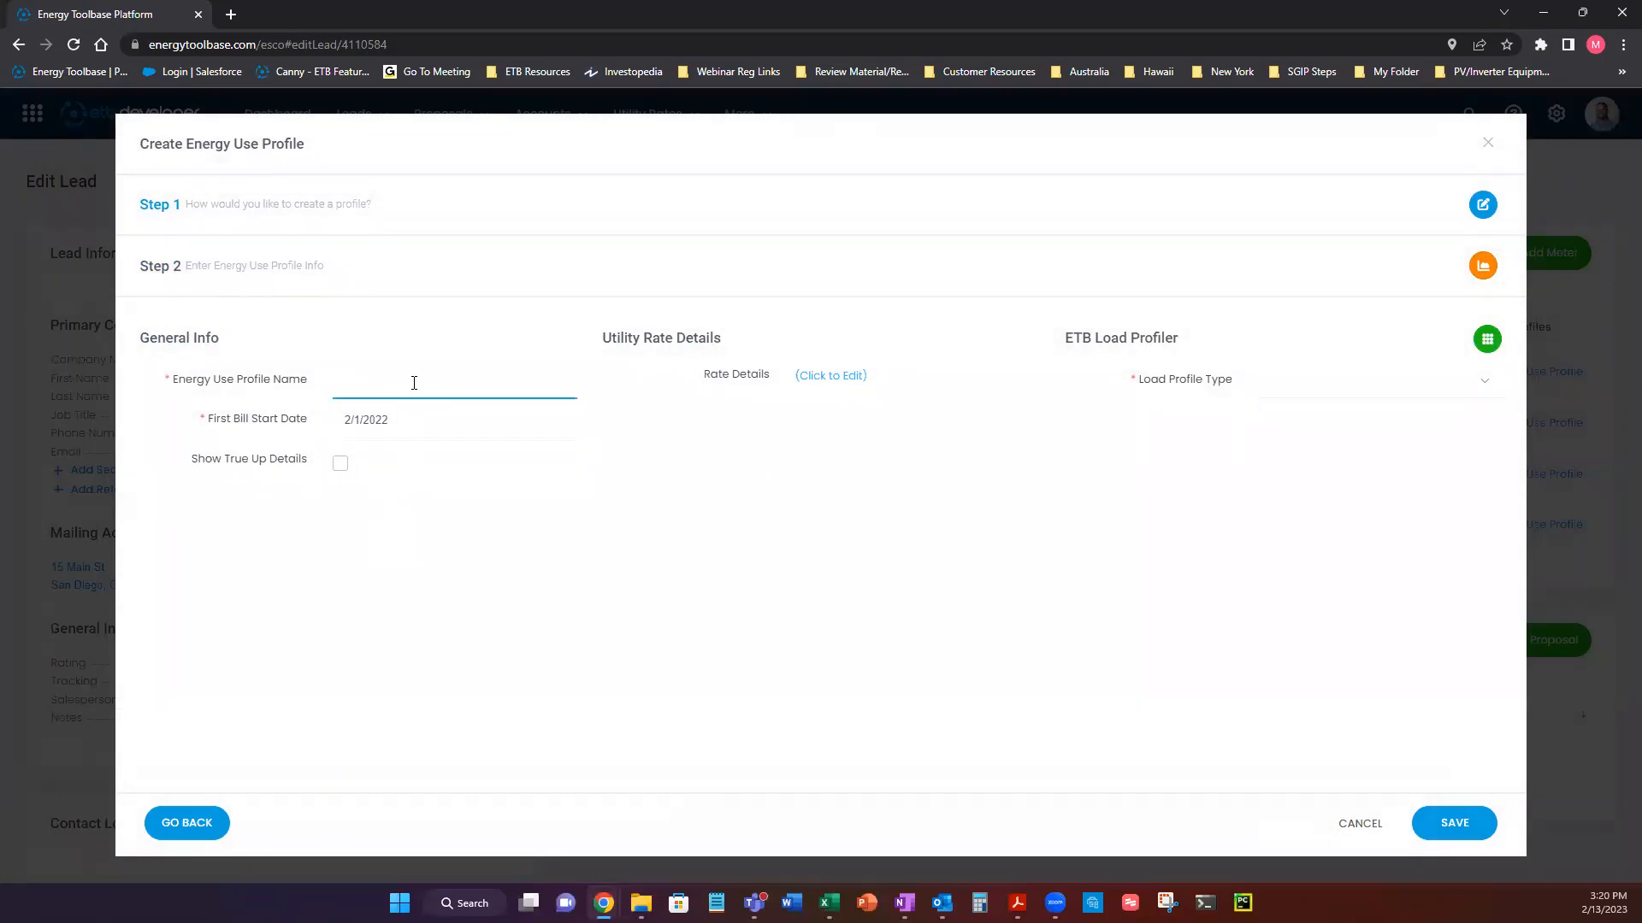
{"action": "type", "text": "Monthly Biul"}
{"action": "key", "text": "Tab"}
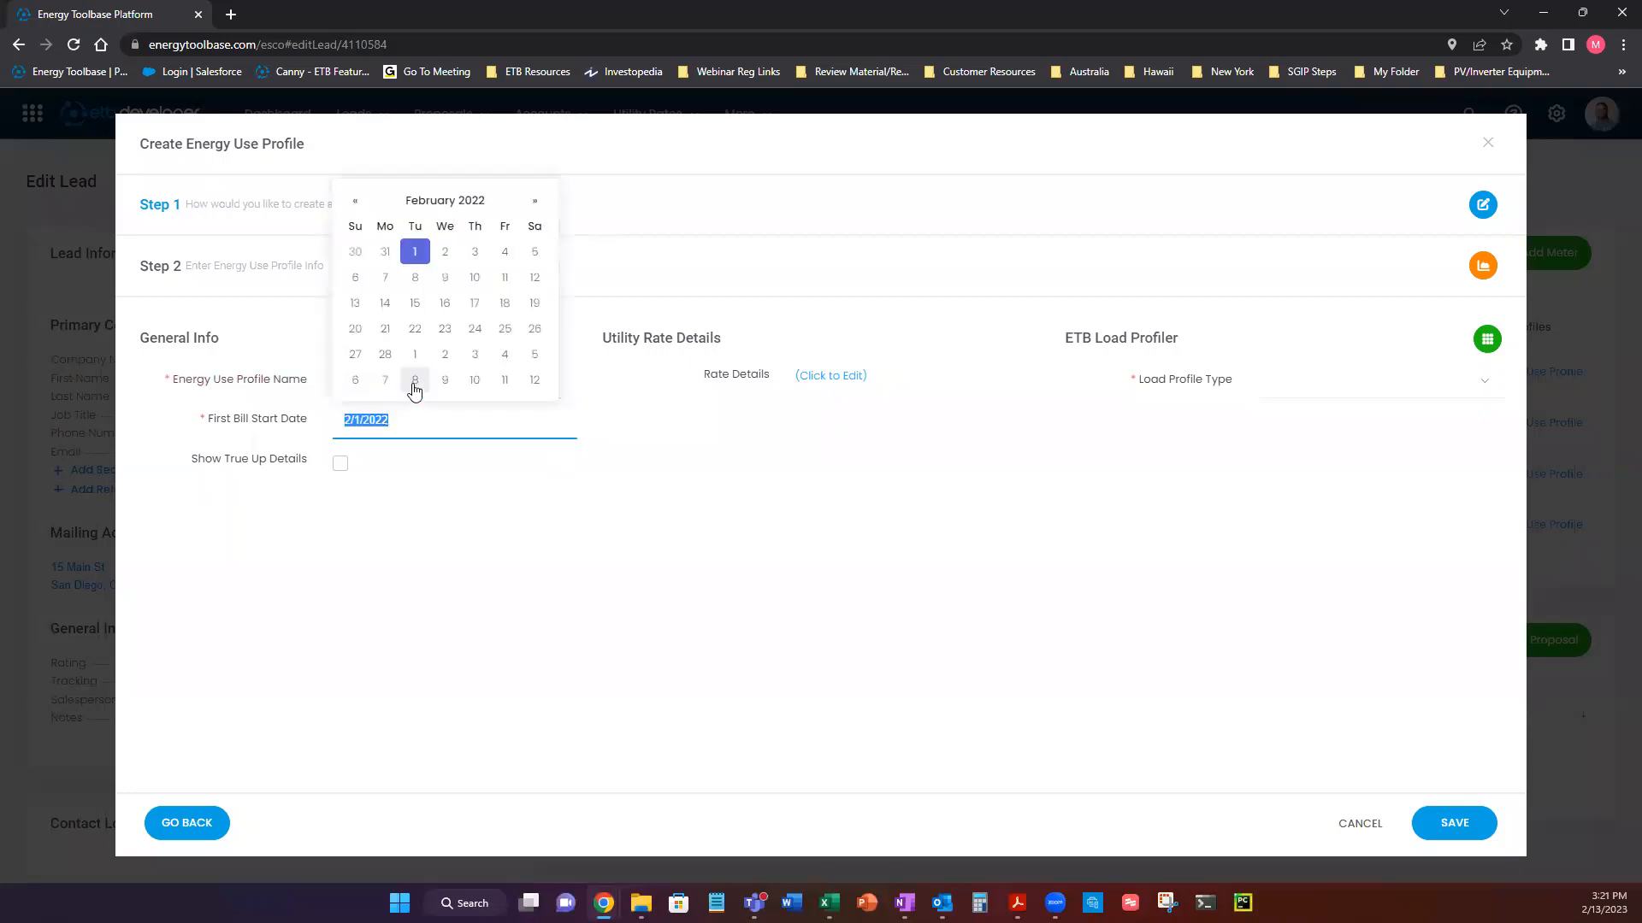
{"action": "left_click", "coordinate": [427, 492]}
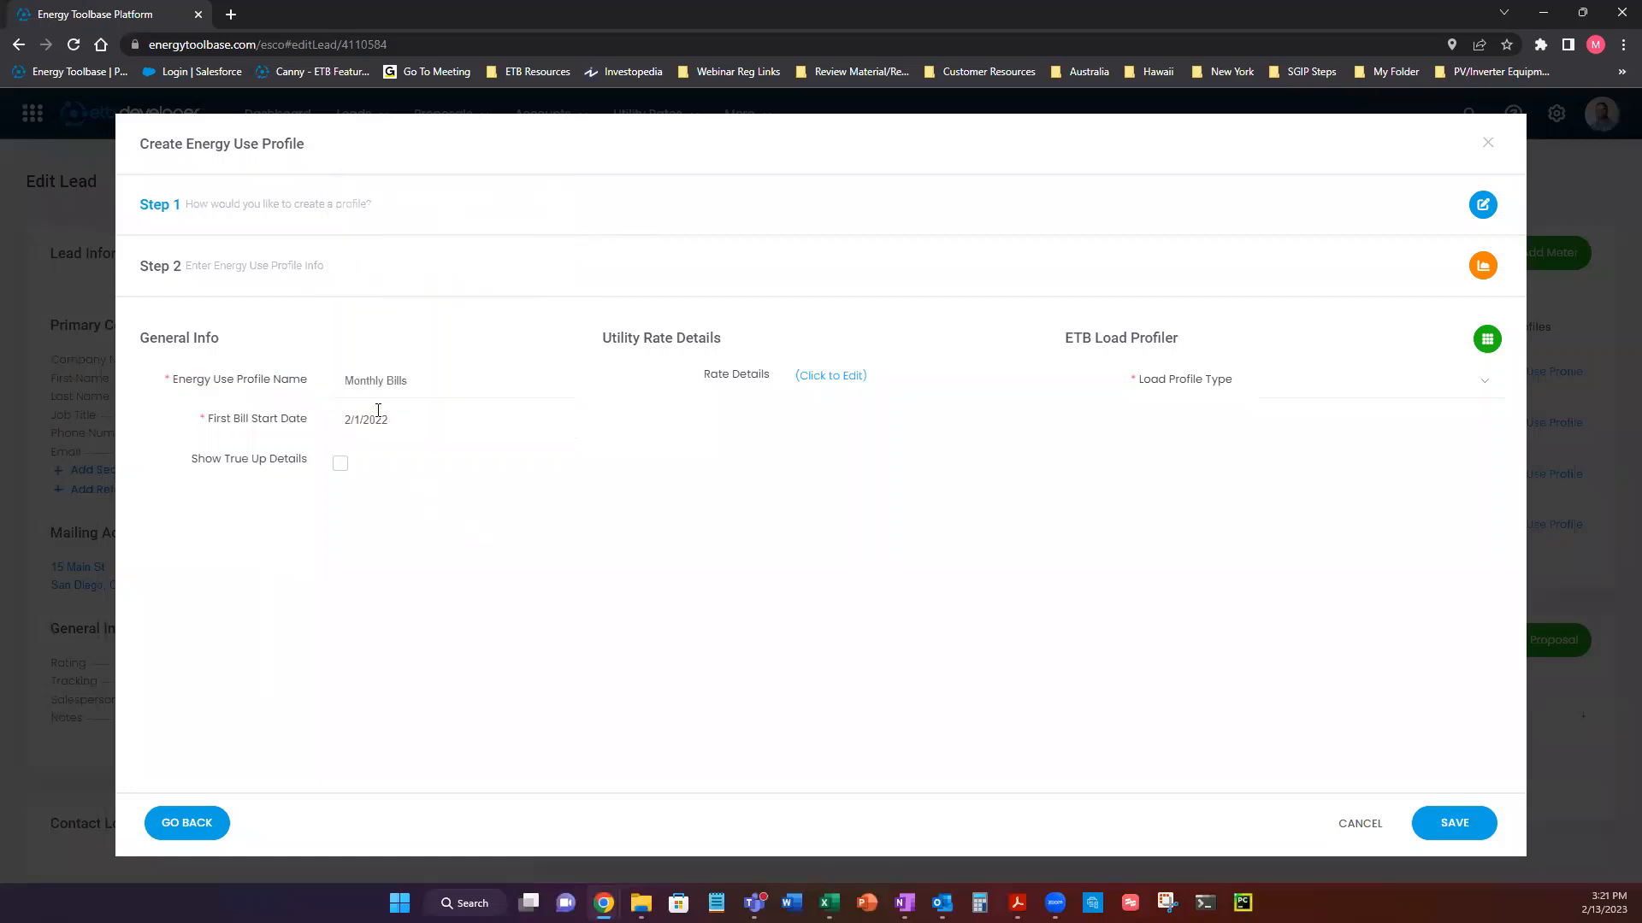
{"action": "left_click", "coordinate": [356, 425]}
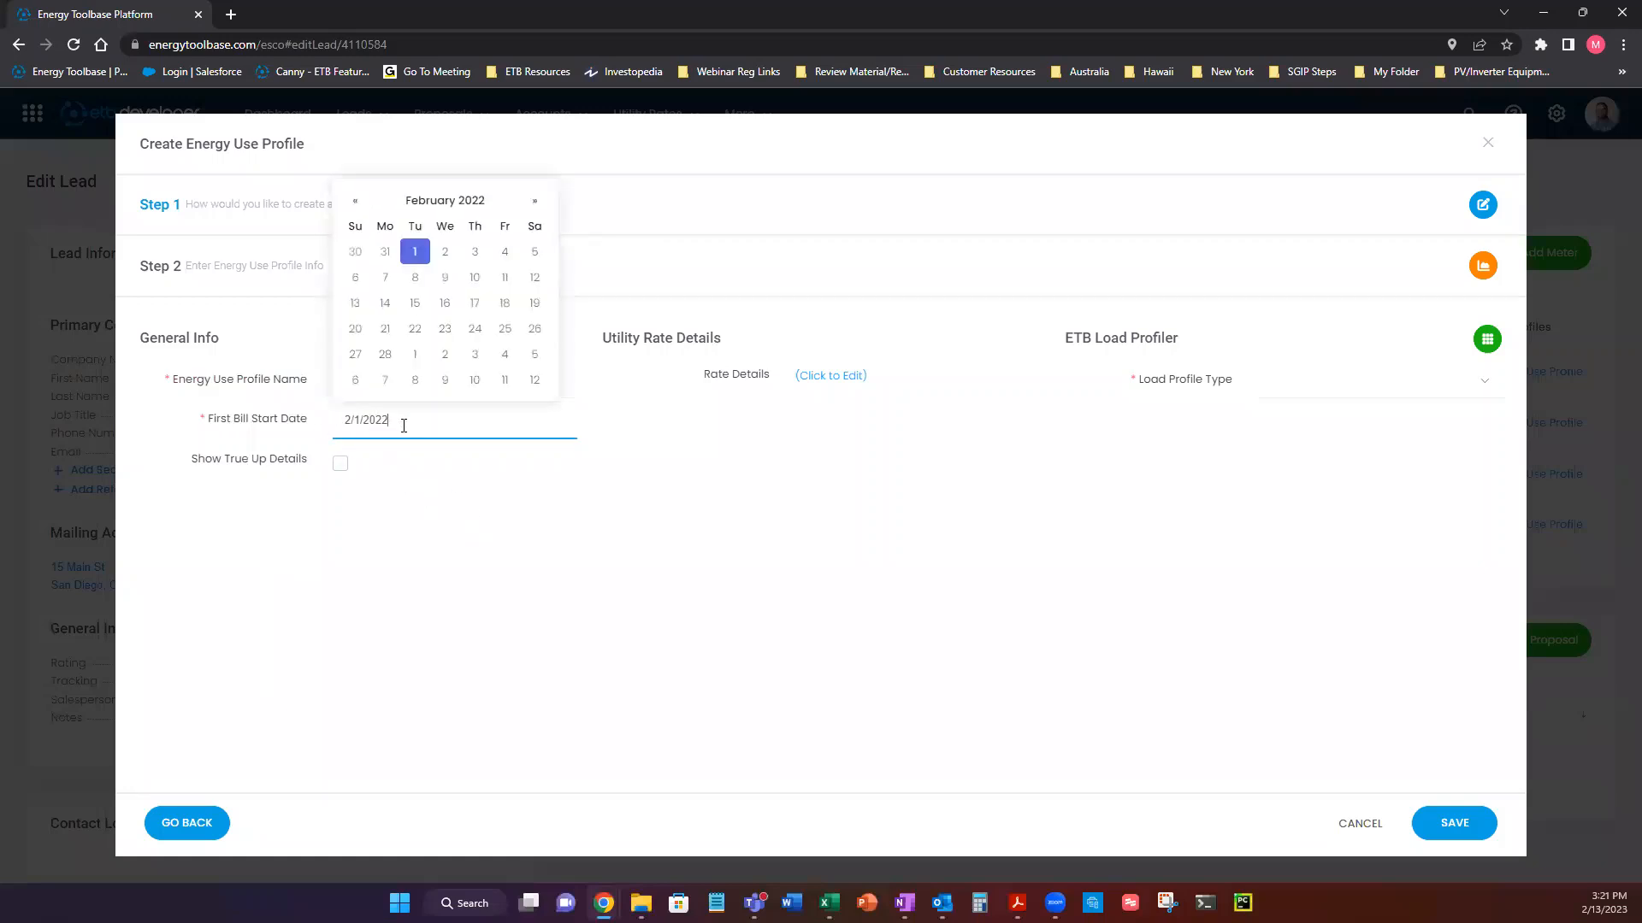
{"action": "left_click", "coordinate": [416, 257]}
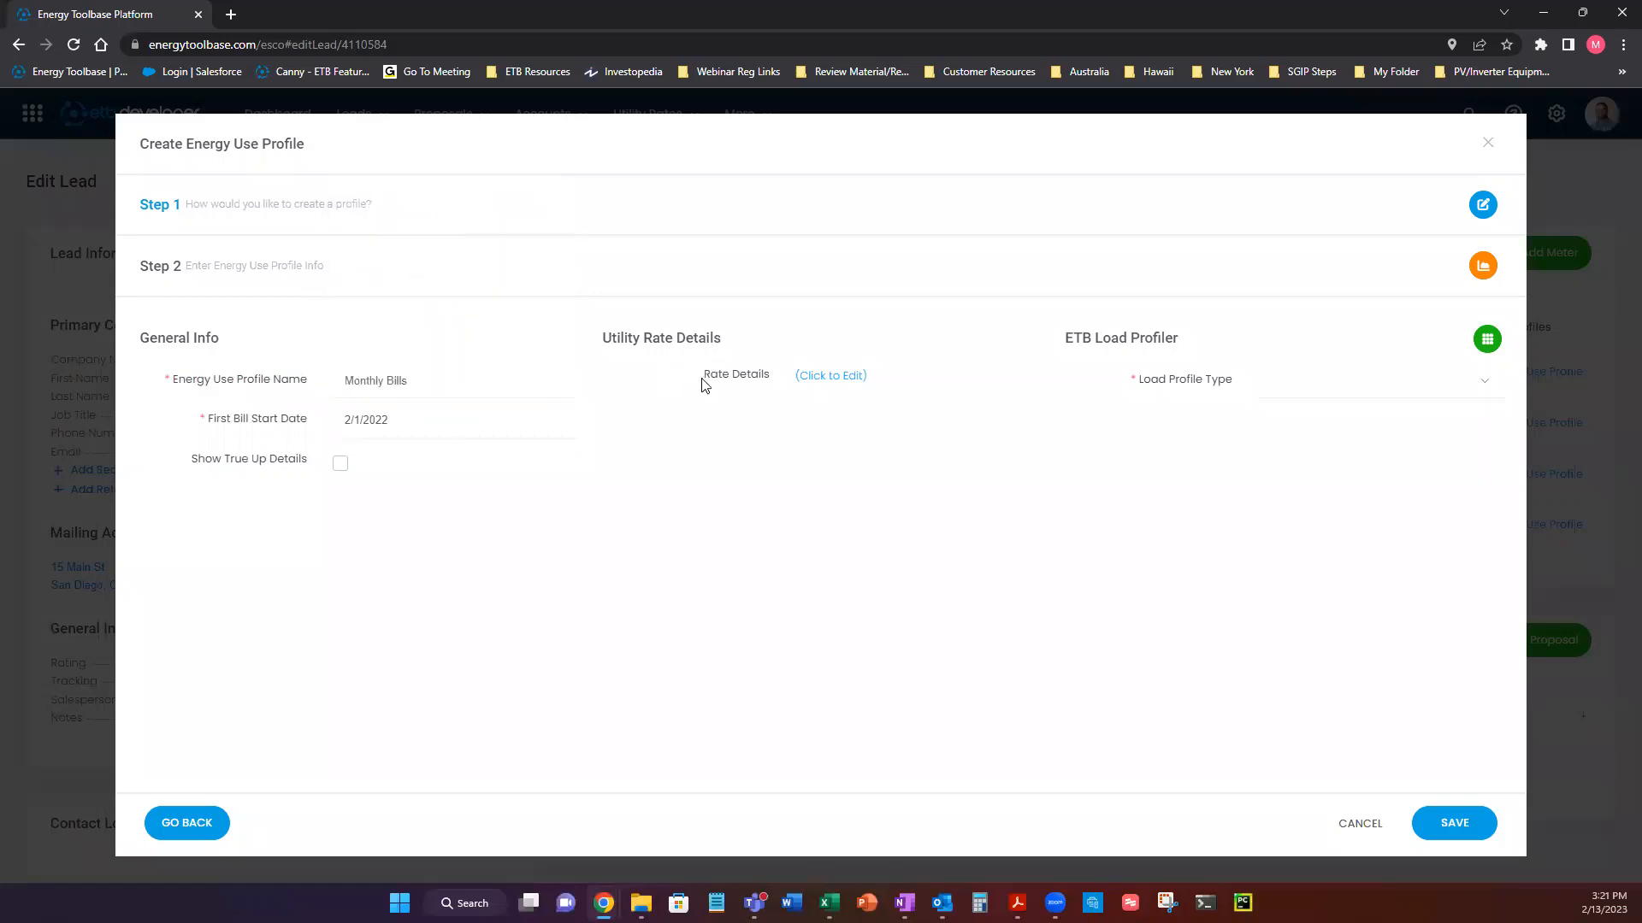
Open the utility rate details for editing and choose US: Southern California Edison (CA) as the utility.
{"action": "left_click_drag", "start_coordinate": [704, 376], "coordinate": [772, 385]}
{"action": "left_click", "coordinate": [821, 395]}
{"action": "left_click", "coordinate": [831, 381]}
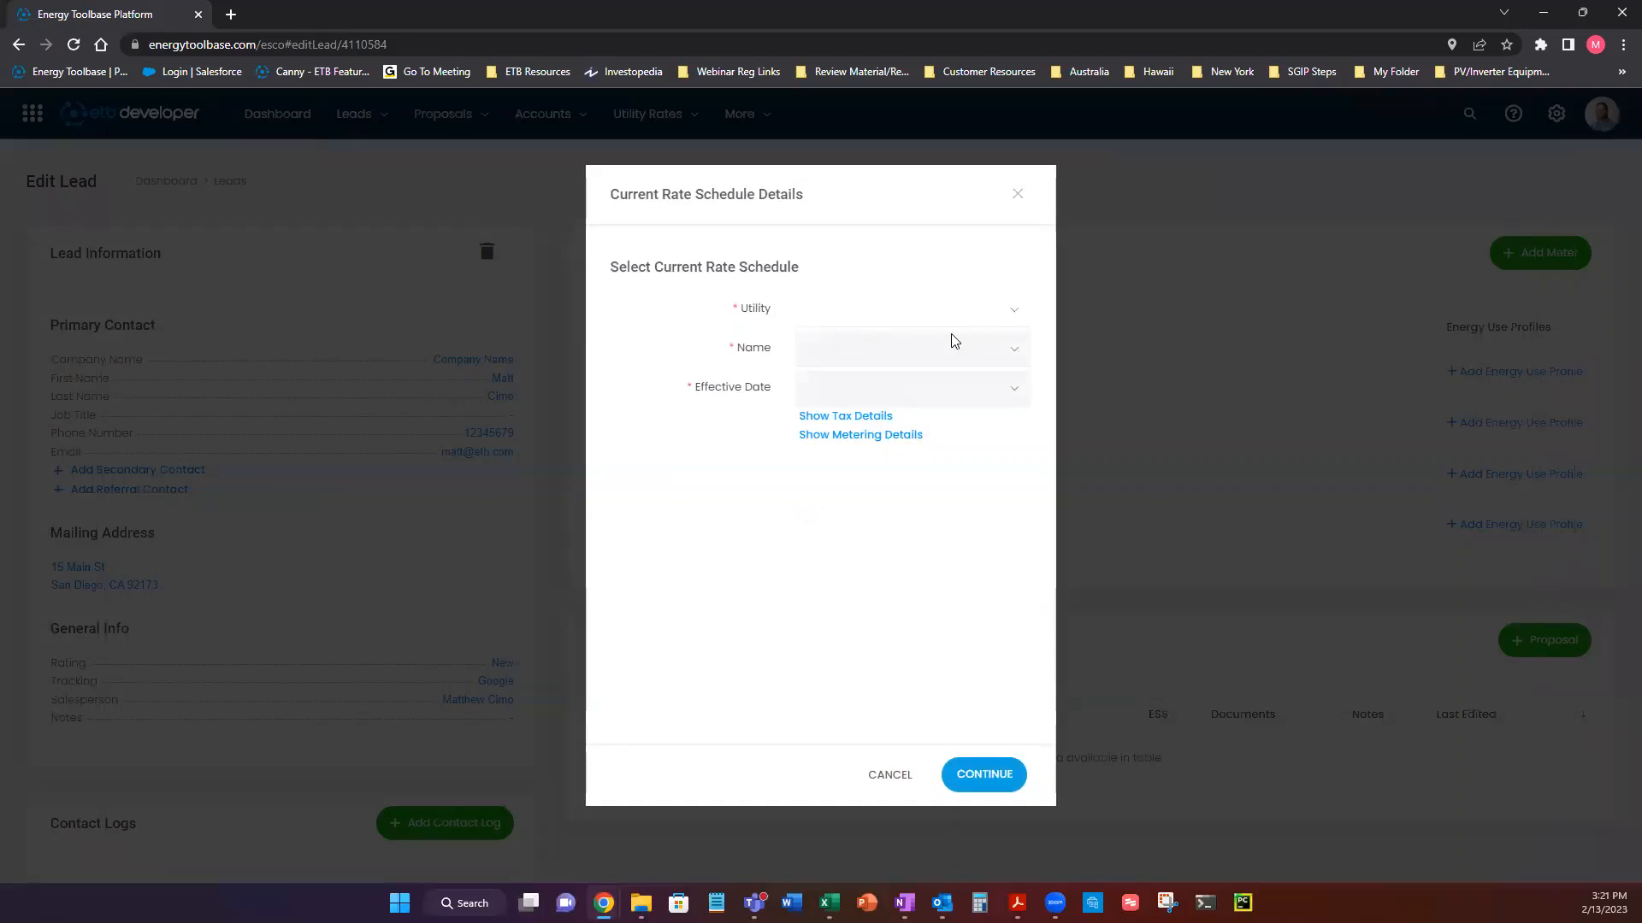
{"action": "left_click", "coordinate": [1014, 318]}
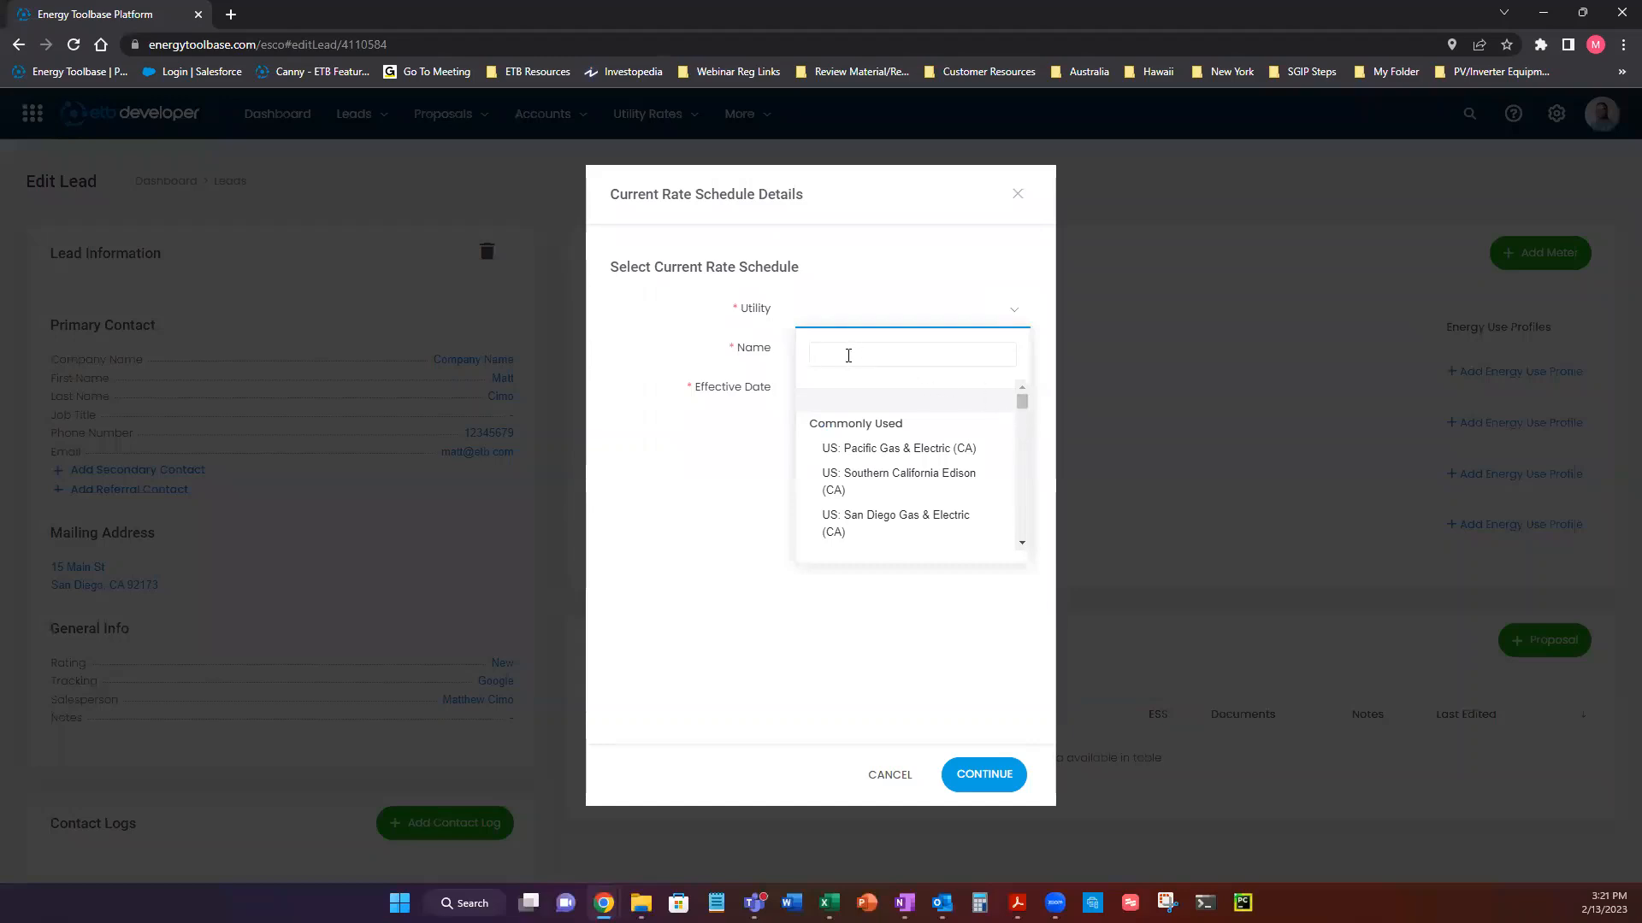
{"action": "type", "text": "southern"}
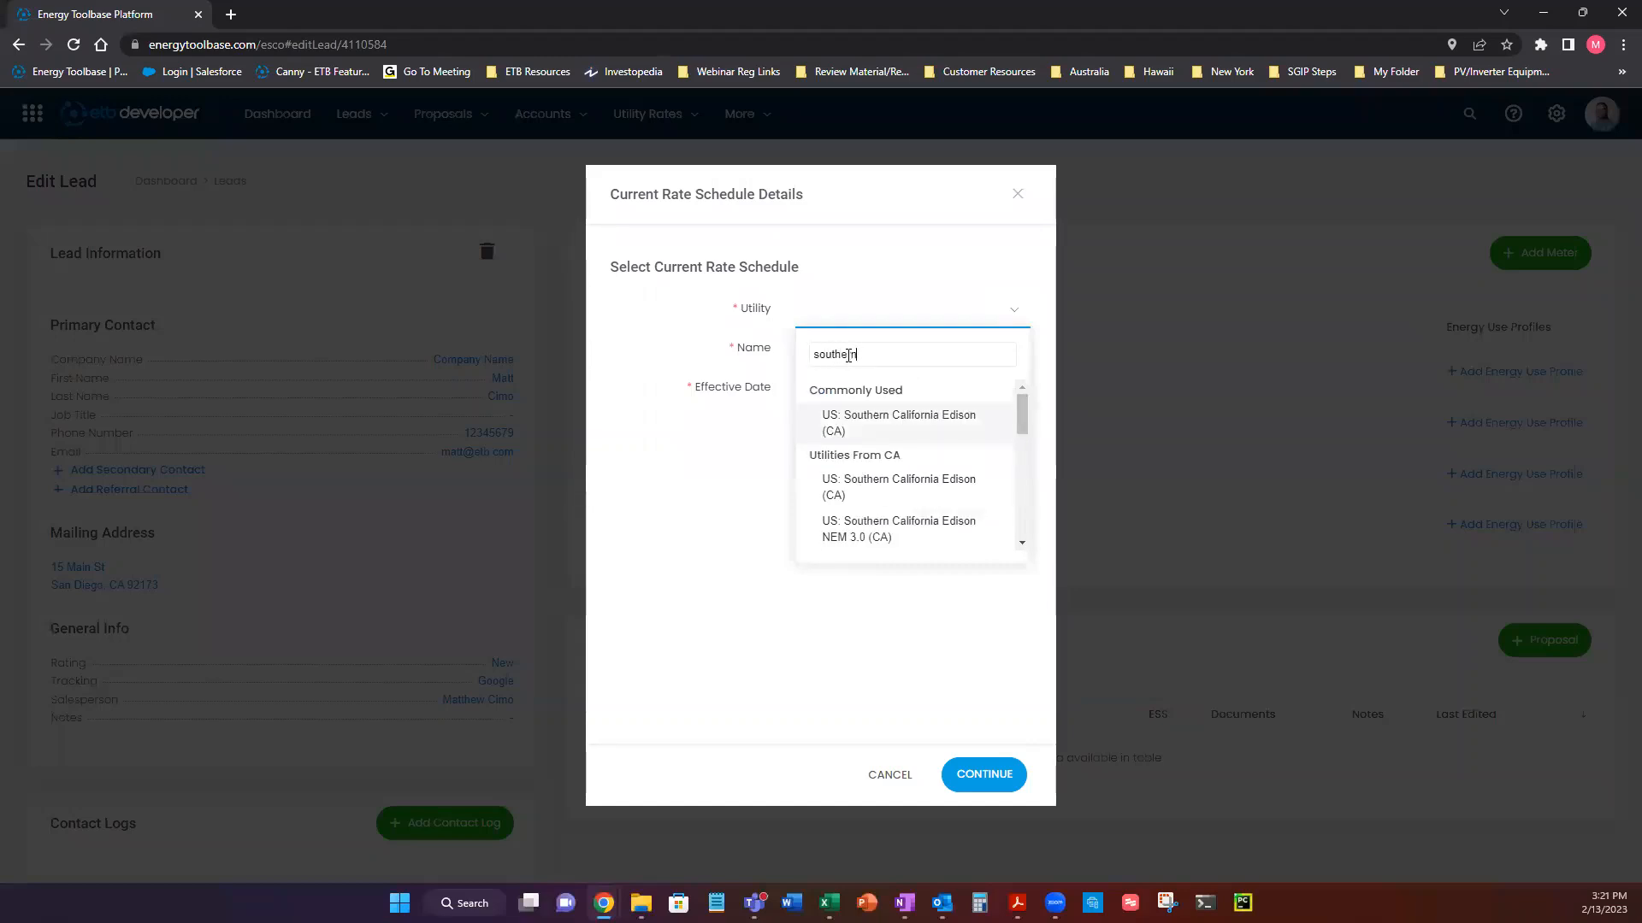
{"action": "left_click", "coordinate": [864, 422]}
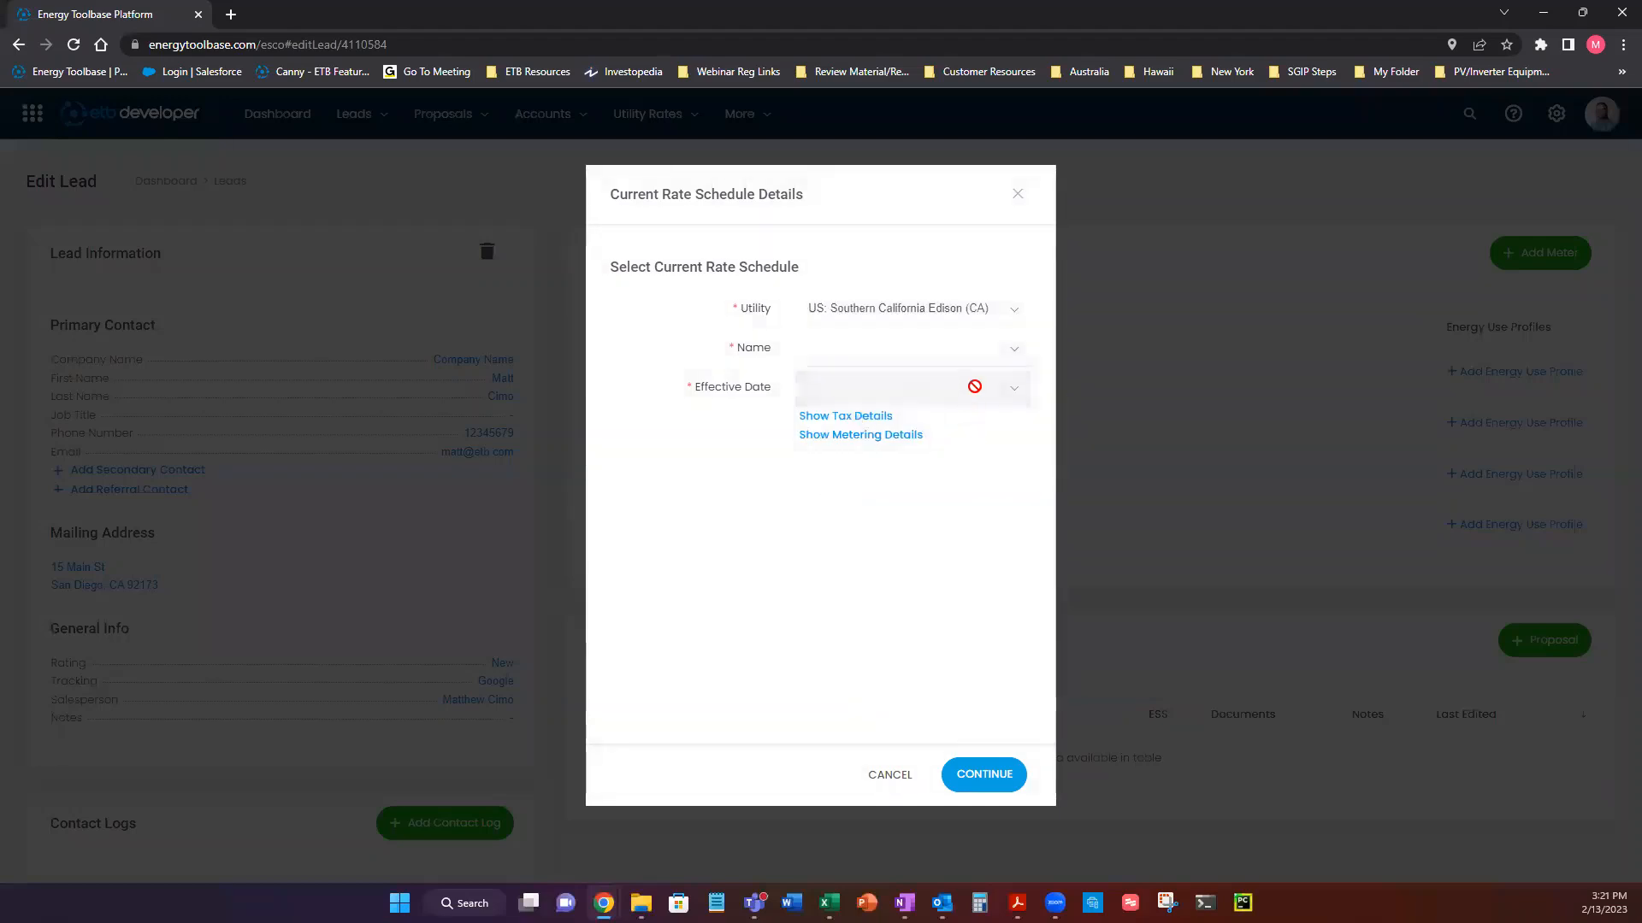
Choose the GS-2-TOU rate schedule with effective date 1/1/2023.
{"action": "left_click", "coordinate": [1002, 352]}
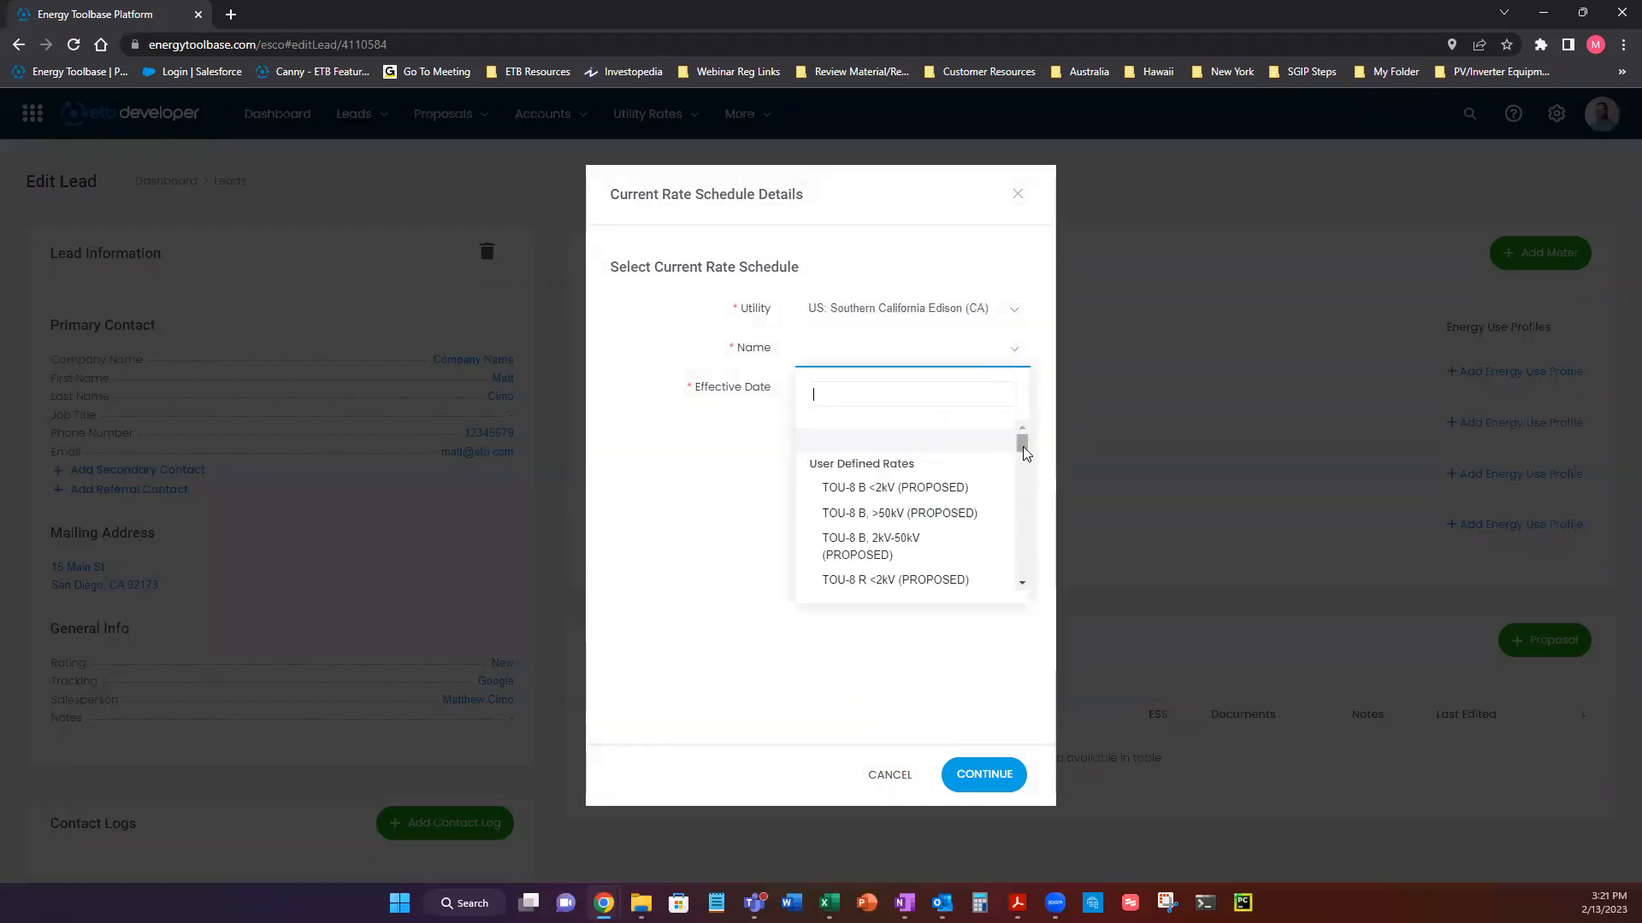
{"action": "left_click_drag", "start_coordinate": [1020, 447], "coordinate": [1009, 523]}
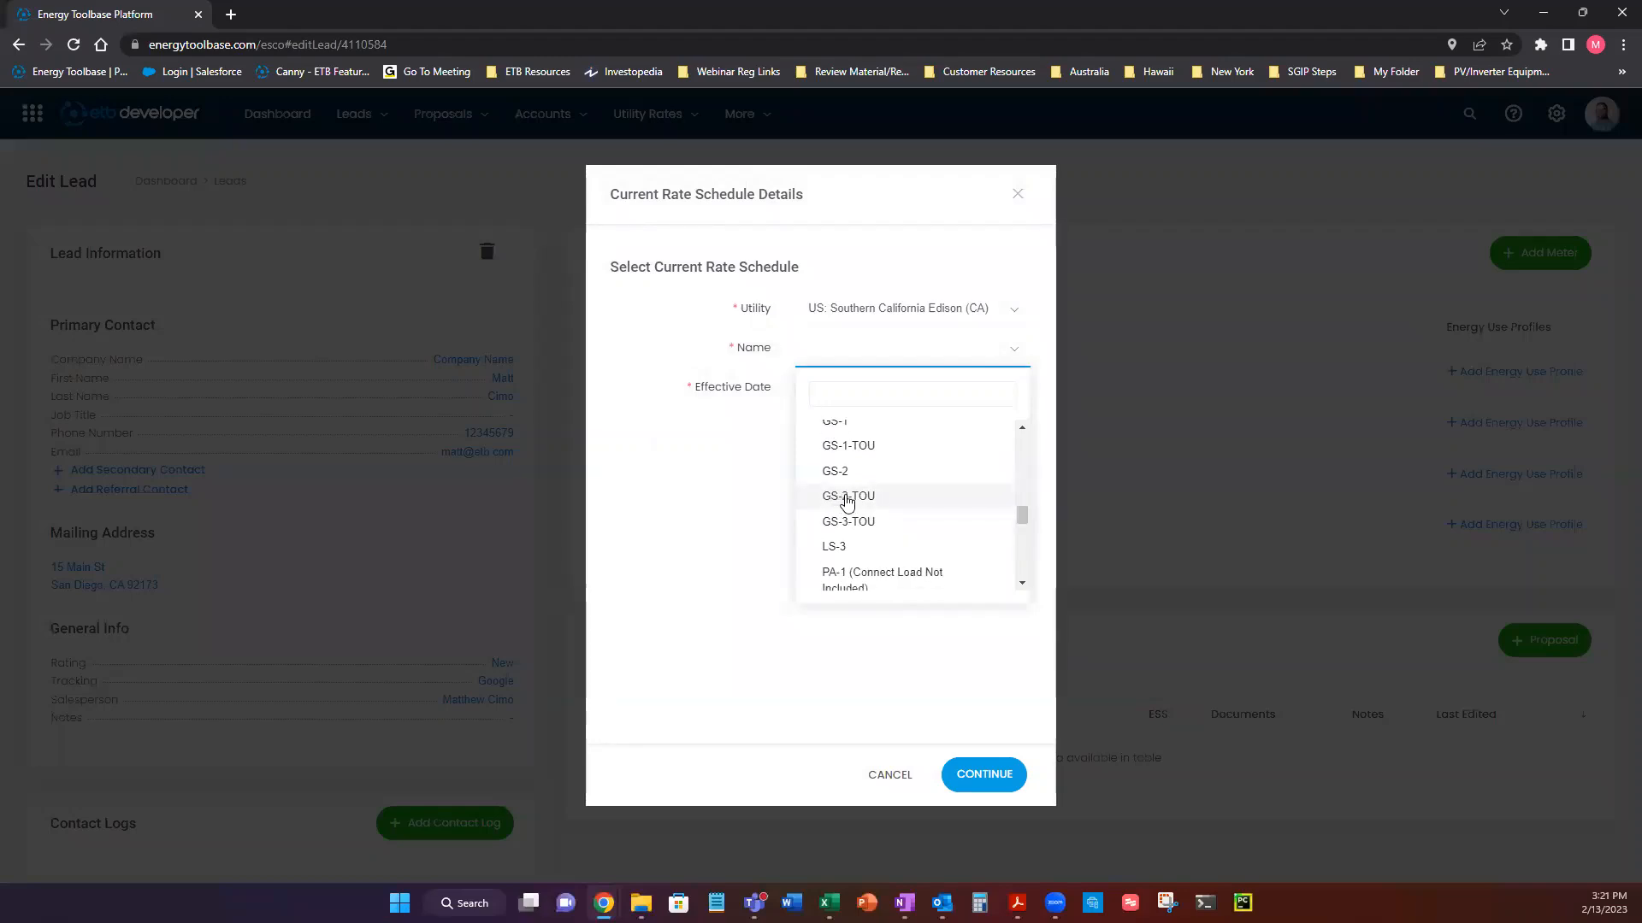
{"action": "left_click", "coordinate": [839, 498]}
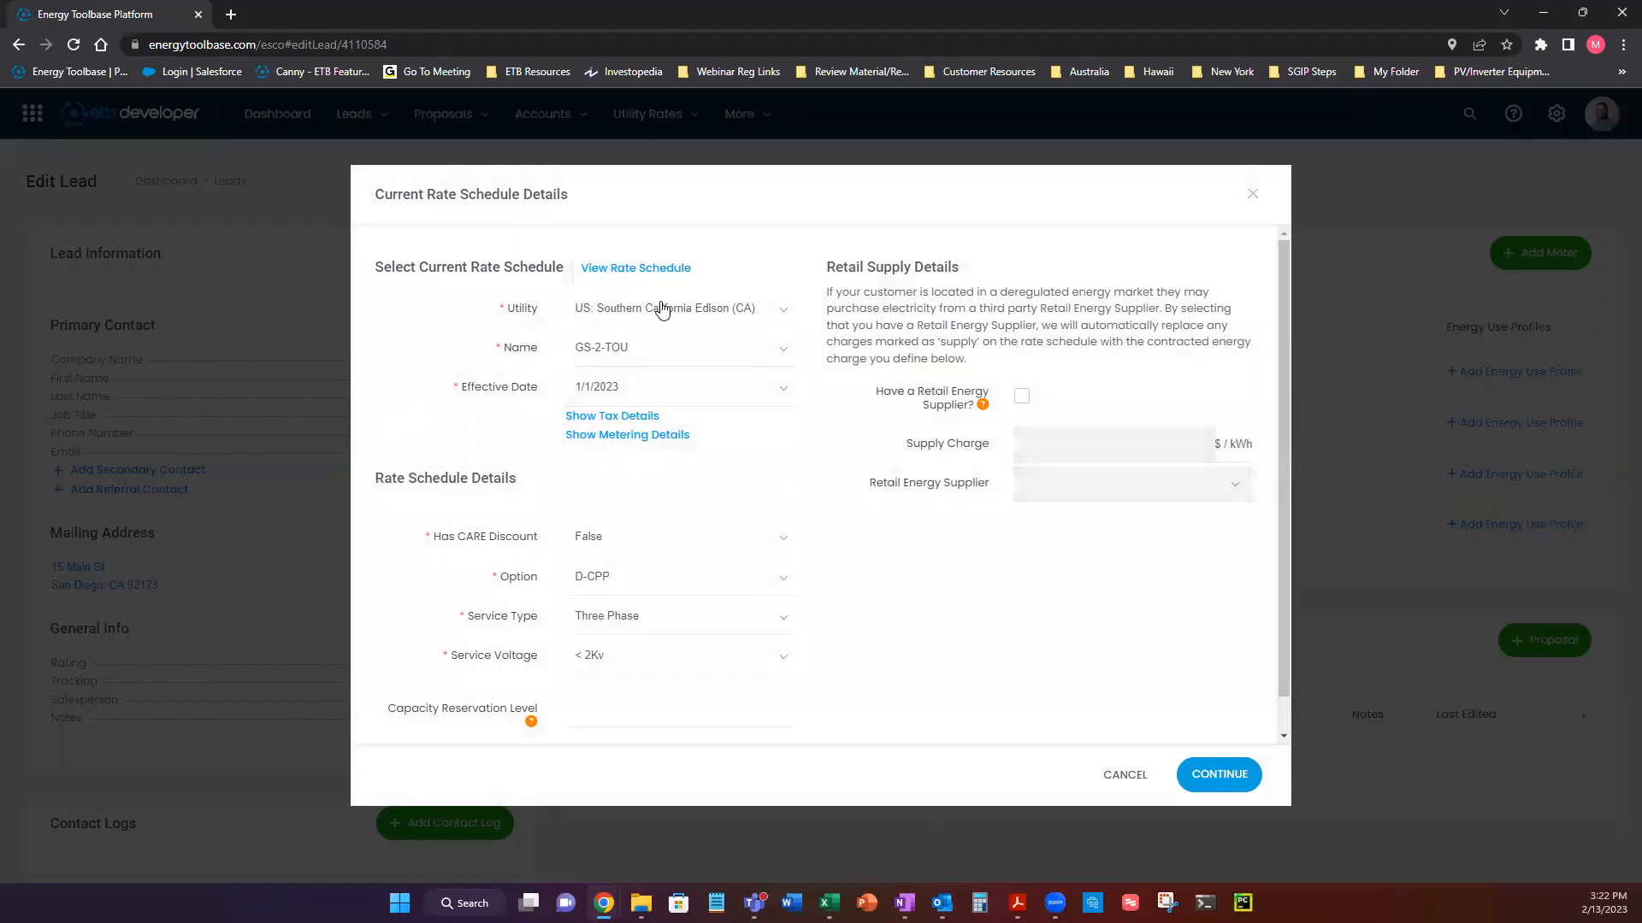
{"action": "left_click", "coordinate": [607, 396]}
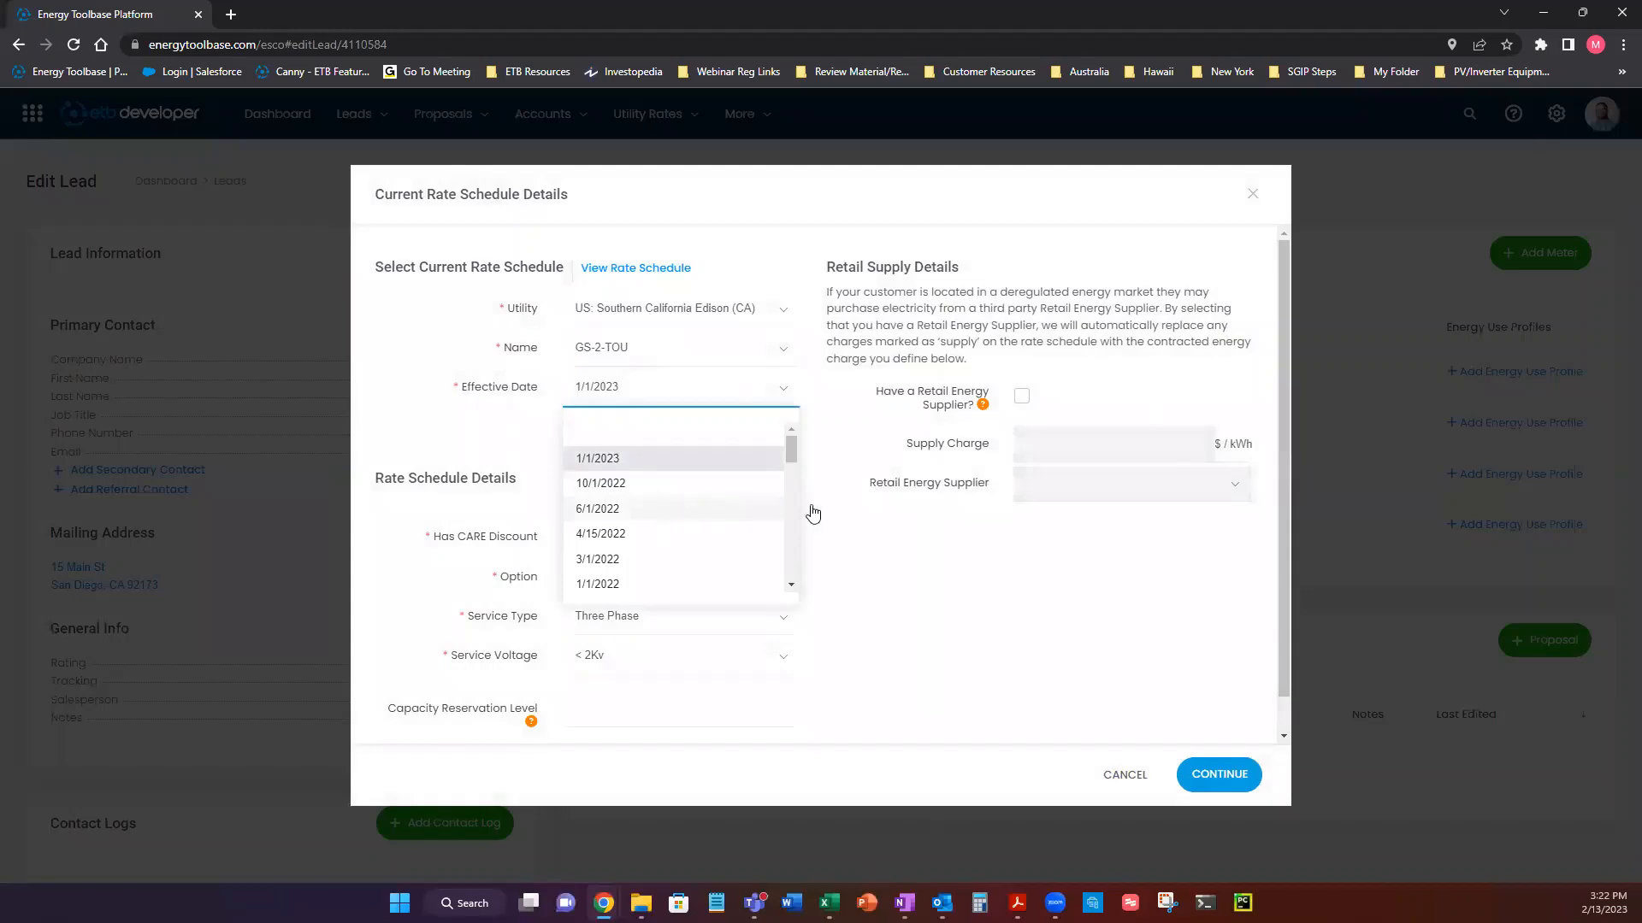
{"action": "mouse_move", "coordinate": [791, 455]}
{"action": "left_mouse_down"}
{"action": "mouse_move", "coordinate": [791, 494]}
{"action": "mouse_move", "coordinate": [774, 441]}
{"action": "left_mouse_up"}
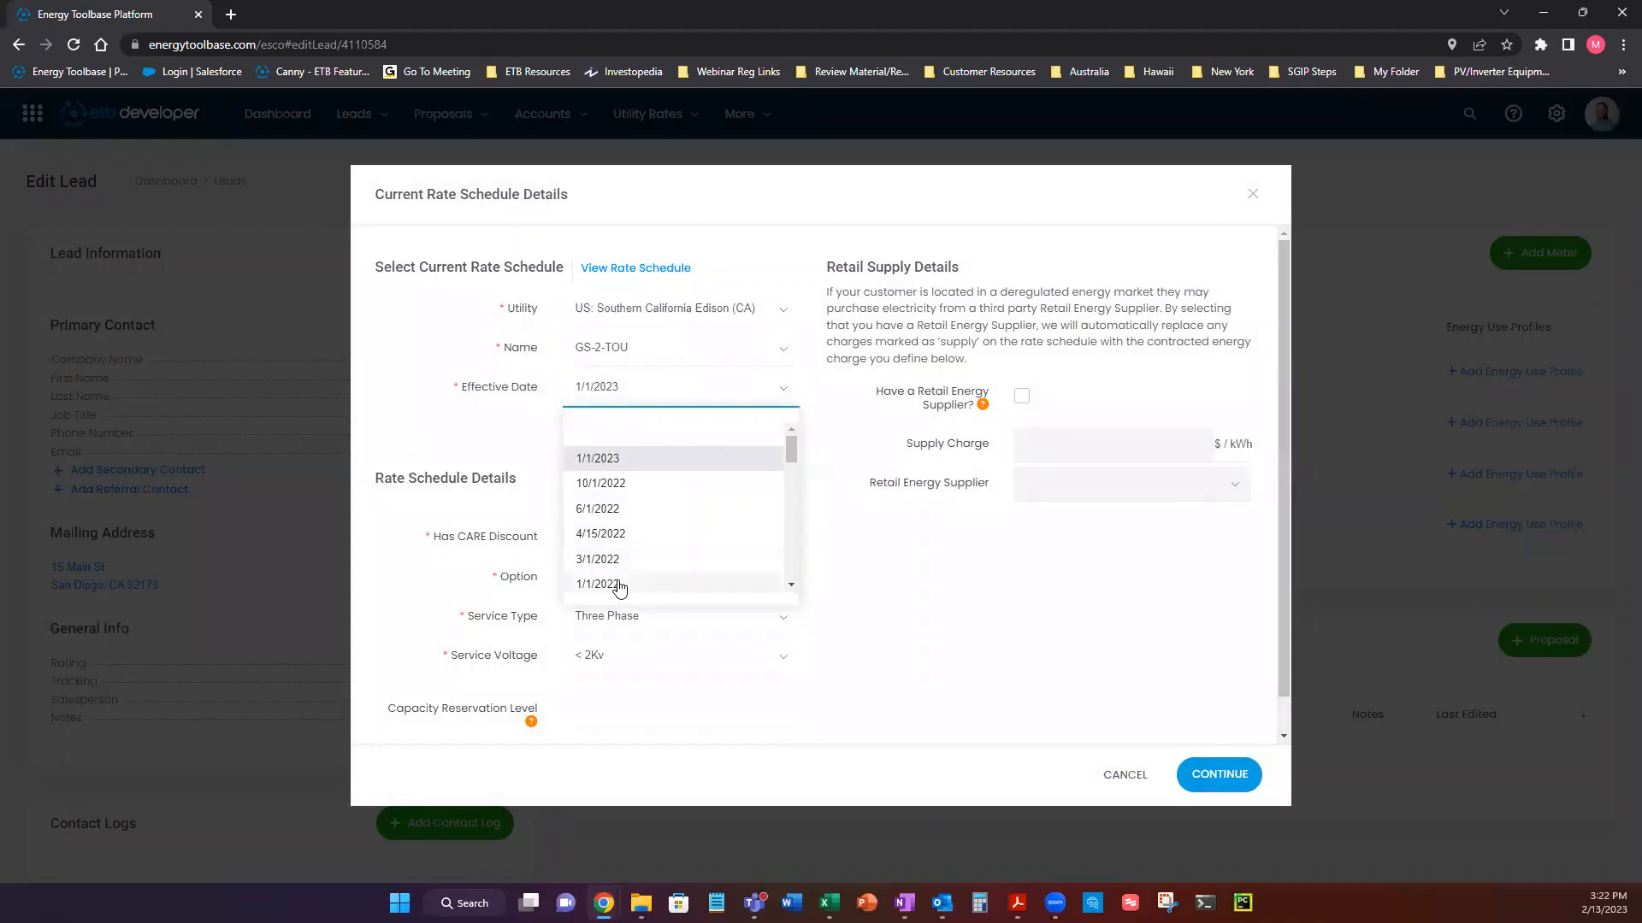
{"action": "left_click", "coordinate": [636, 459]}
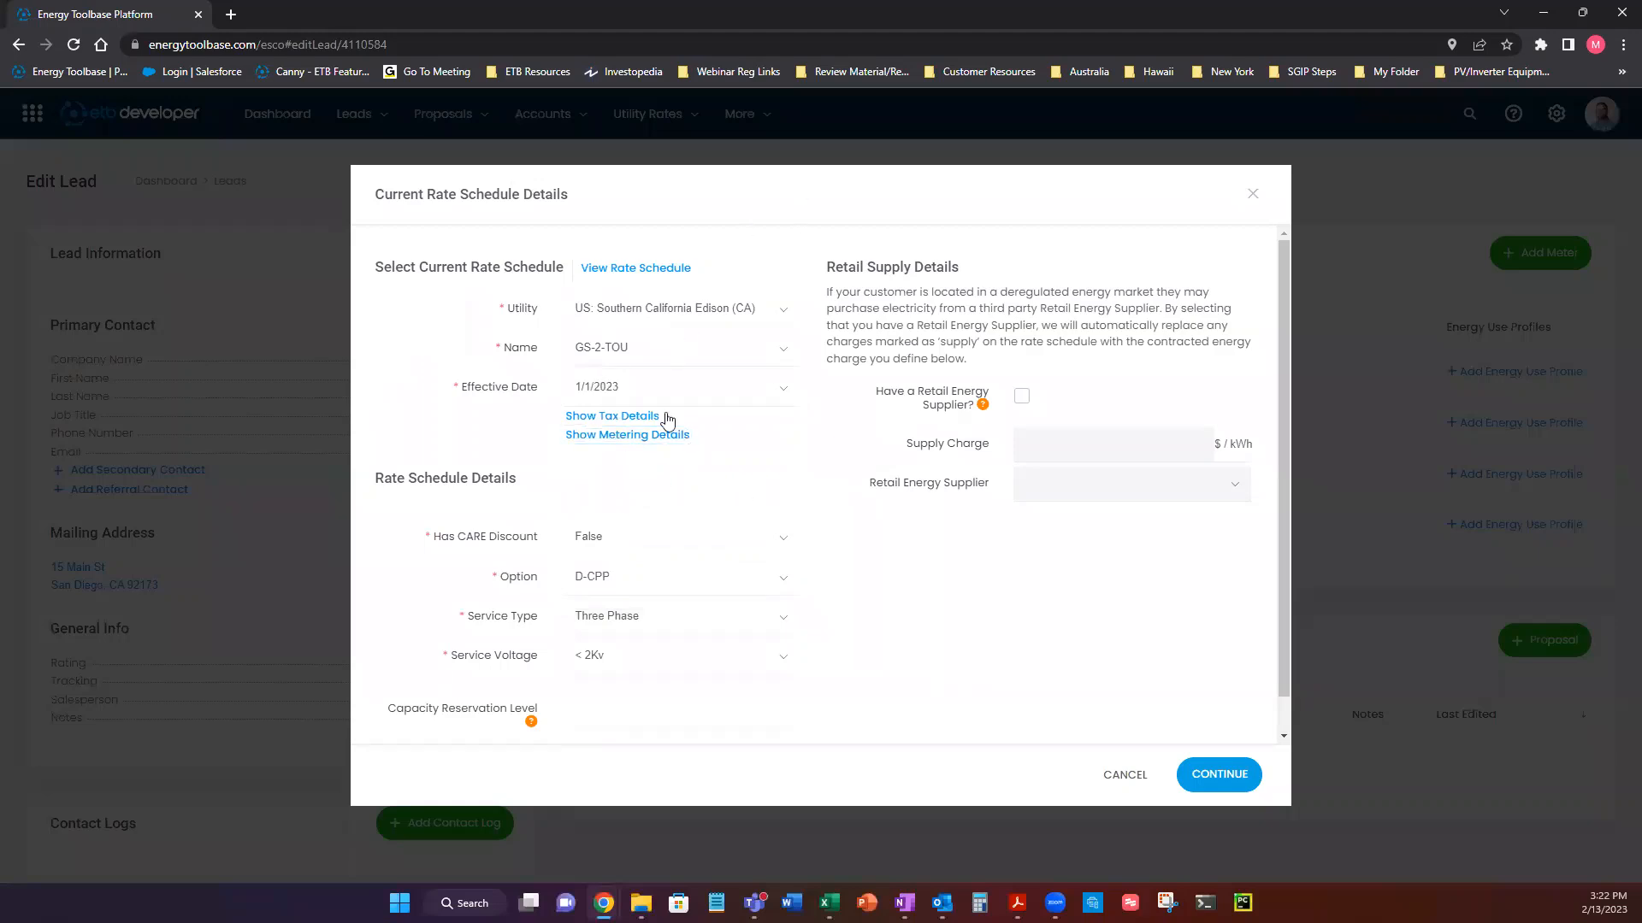
Show the rate schedule's tax details and metering details and review the available settings.
{"action": "left_click", "coordinate": [617, 416]}
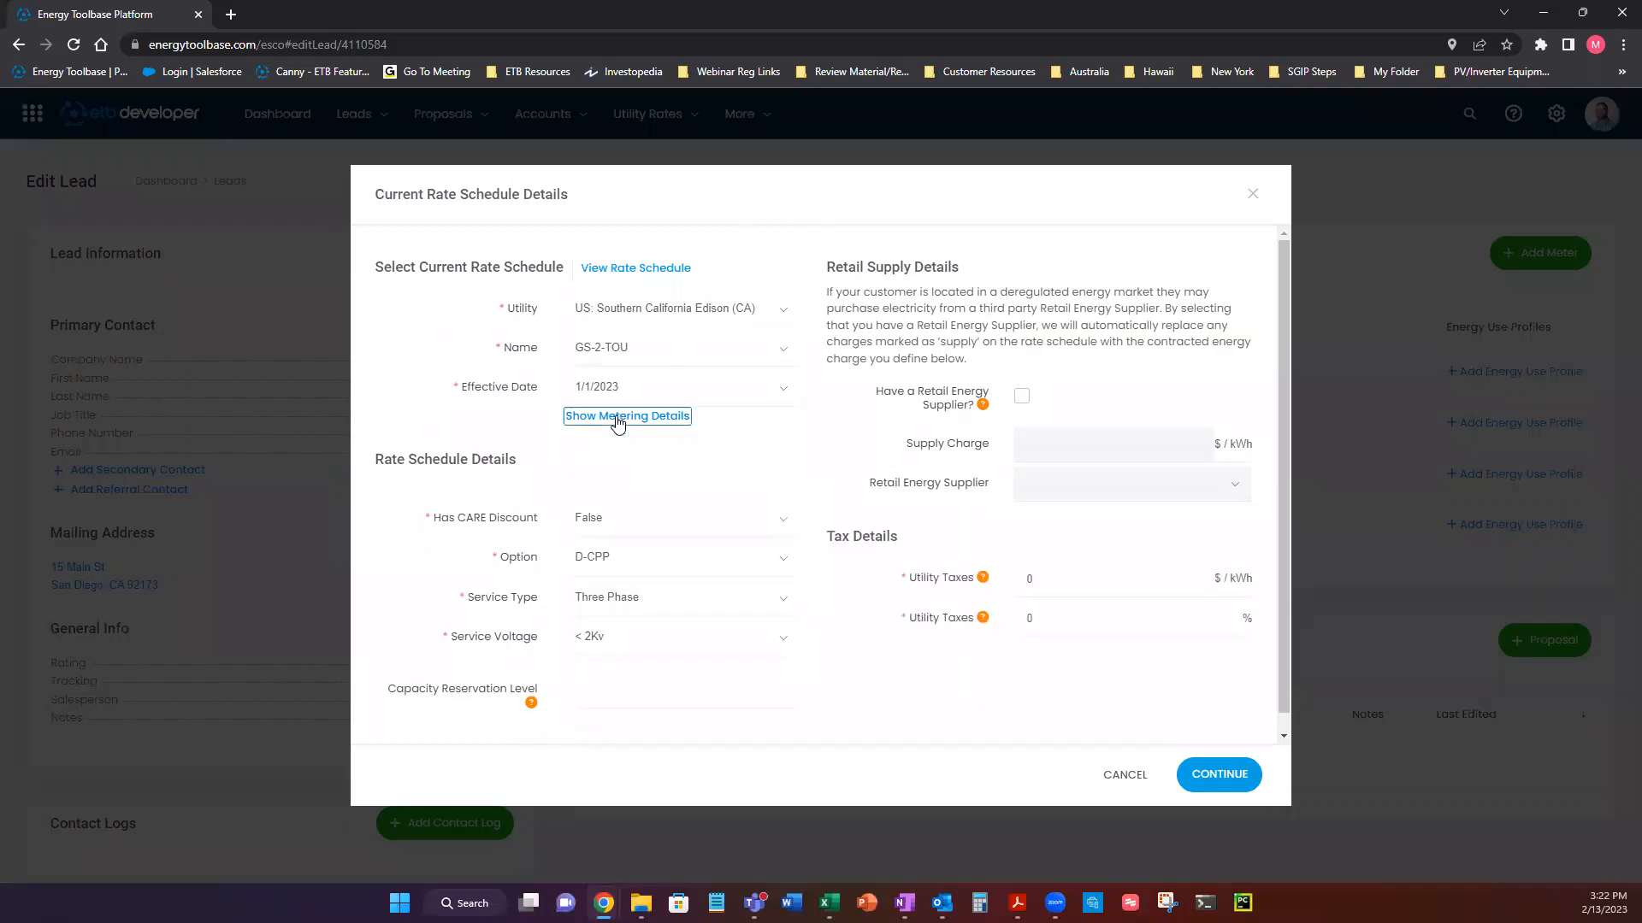
{"action": "left_click", "coordinate": [1046, 578]}
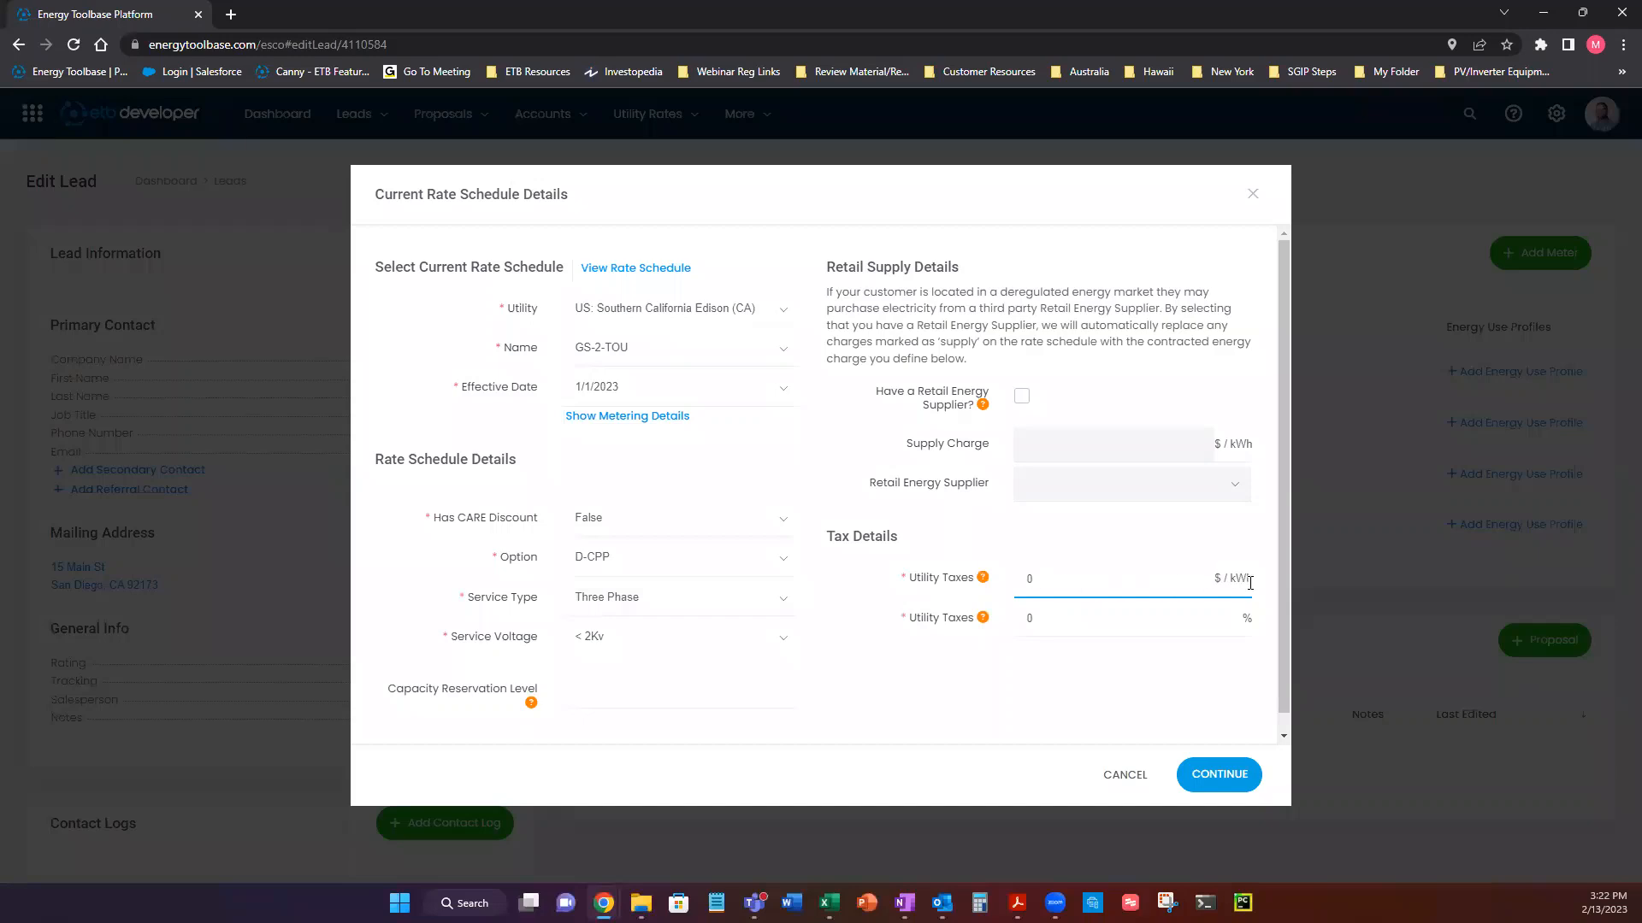
{"action": "left_click", "coordinate": [1181, 614]}
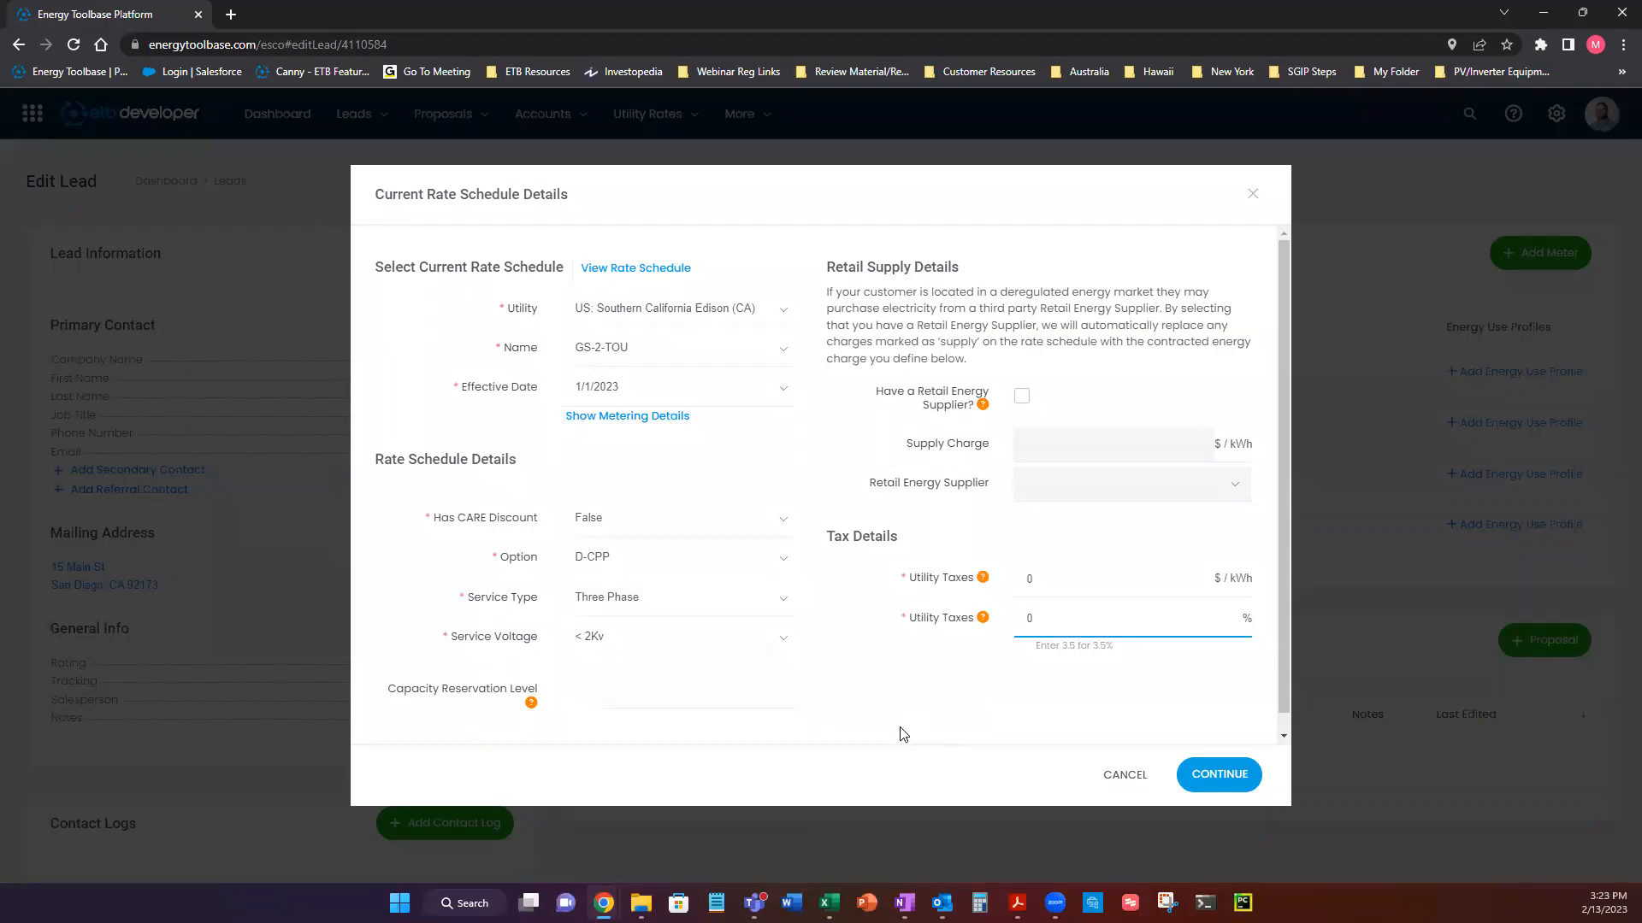
{"action": "left_click", "coordinate": [736, 463]}
{"action": "left_click", "coordinate": [575, 418]}
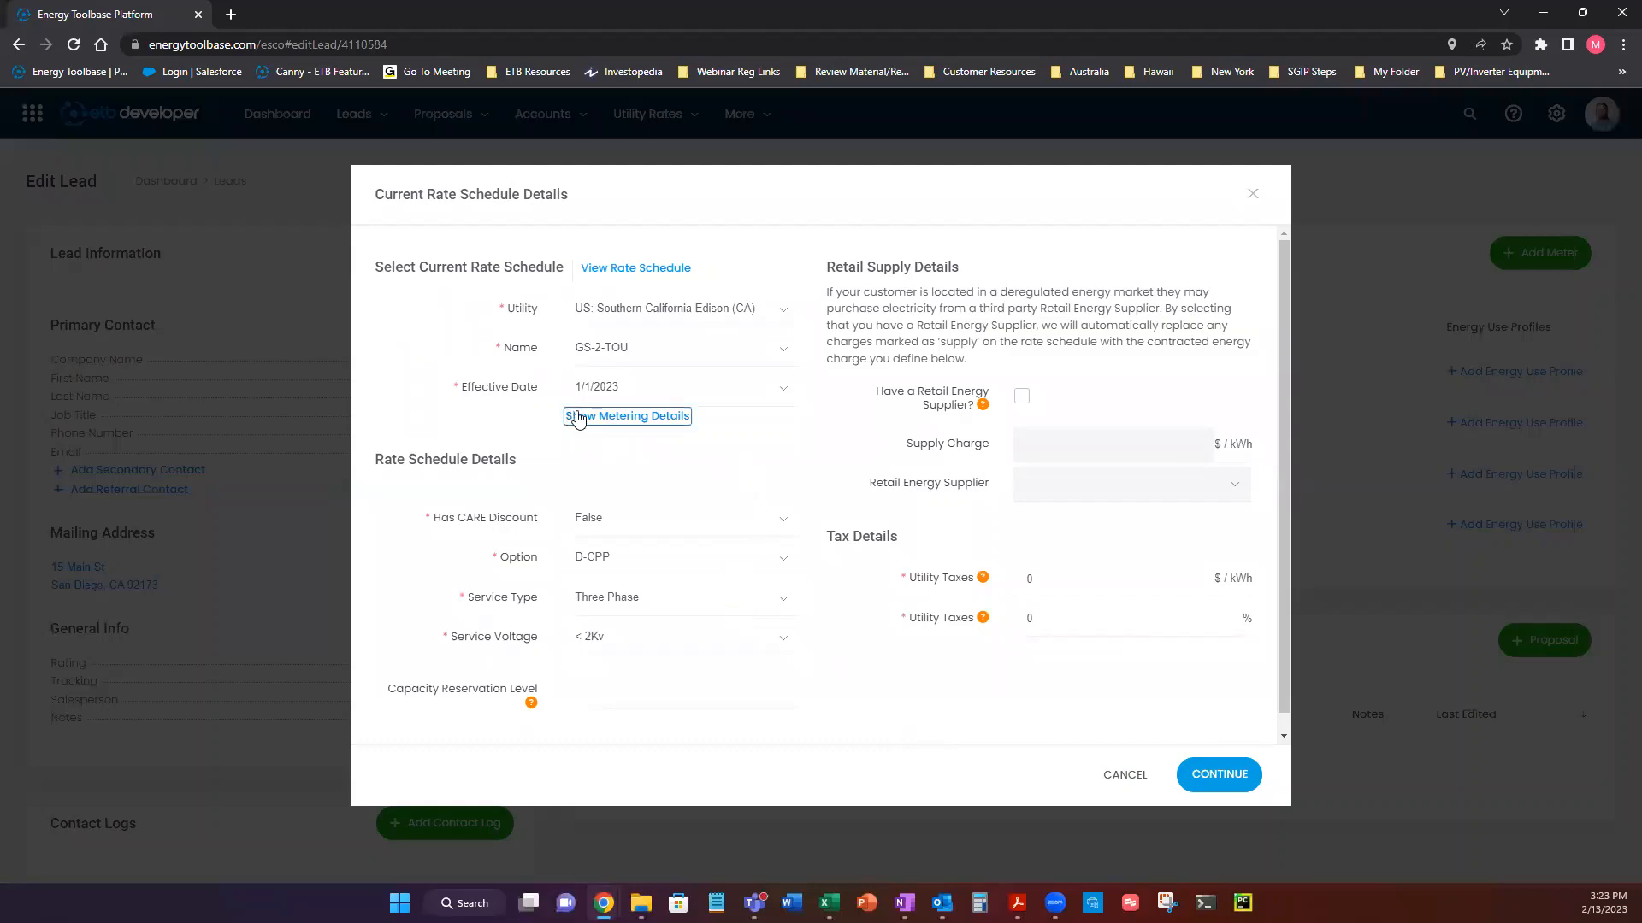
{"action": "left_click", "coordinate": [654, 419]}
{"action": "scroll", "coordinate": [1035, 530], "scroll_direction": "down", "scroll_amount": 2}
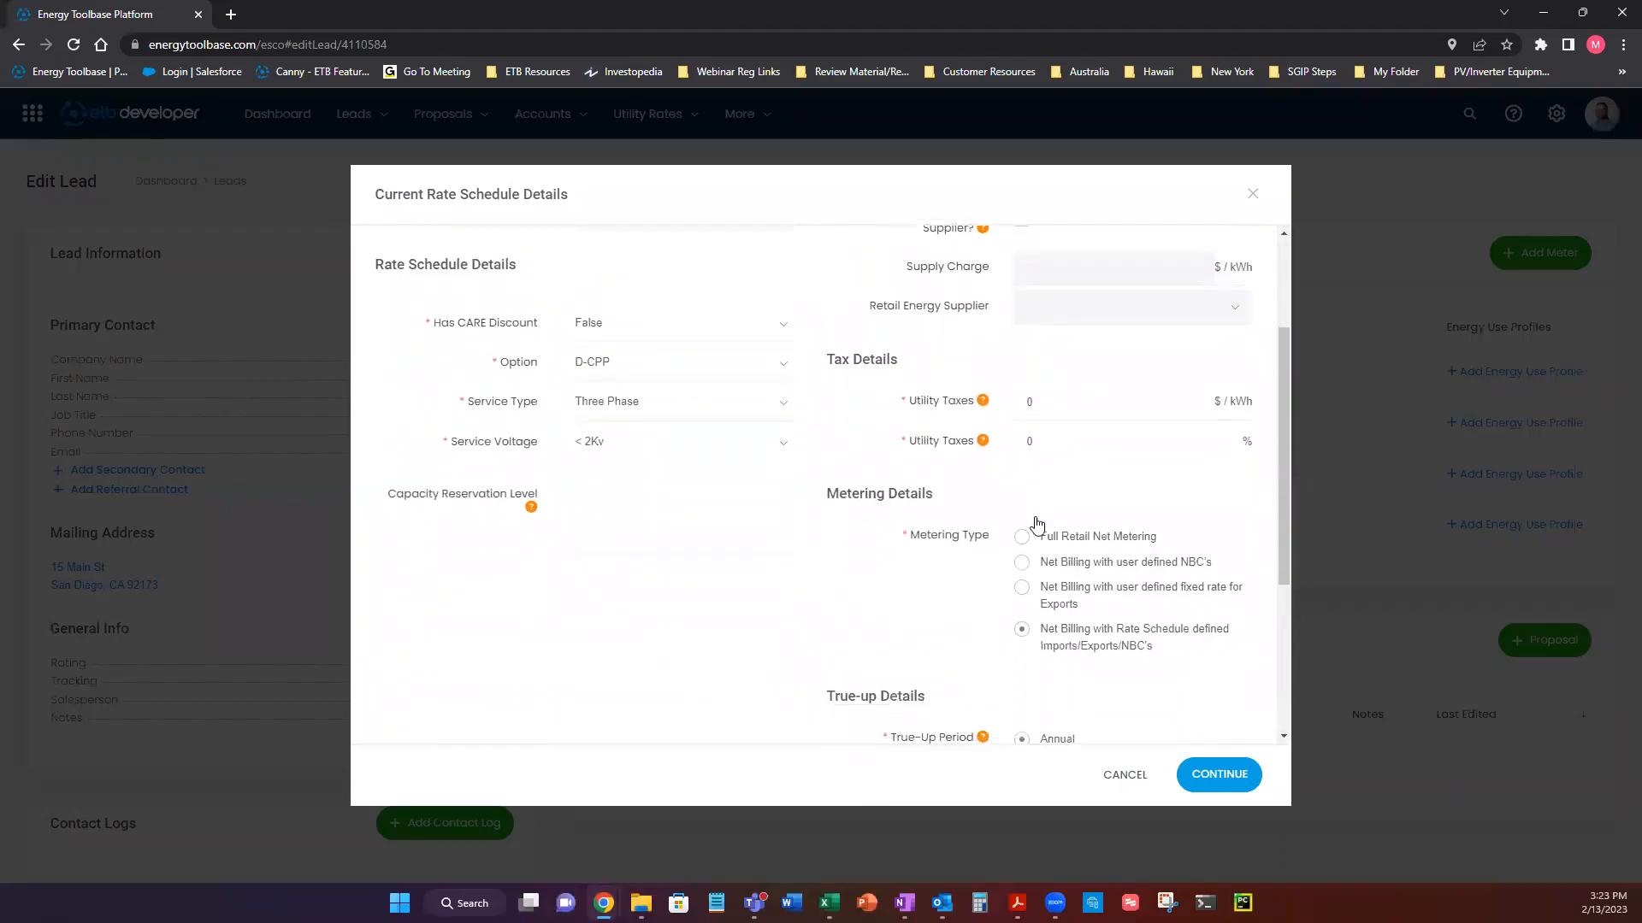
{"action": "scroll", "coordinate": [1037, 525], "scroll_direction": "down", "scroll_amount": 2}
{"action": "left_click_drag", "start_coordinate": [1275, 434], "coordinate": [1283, 474]}
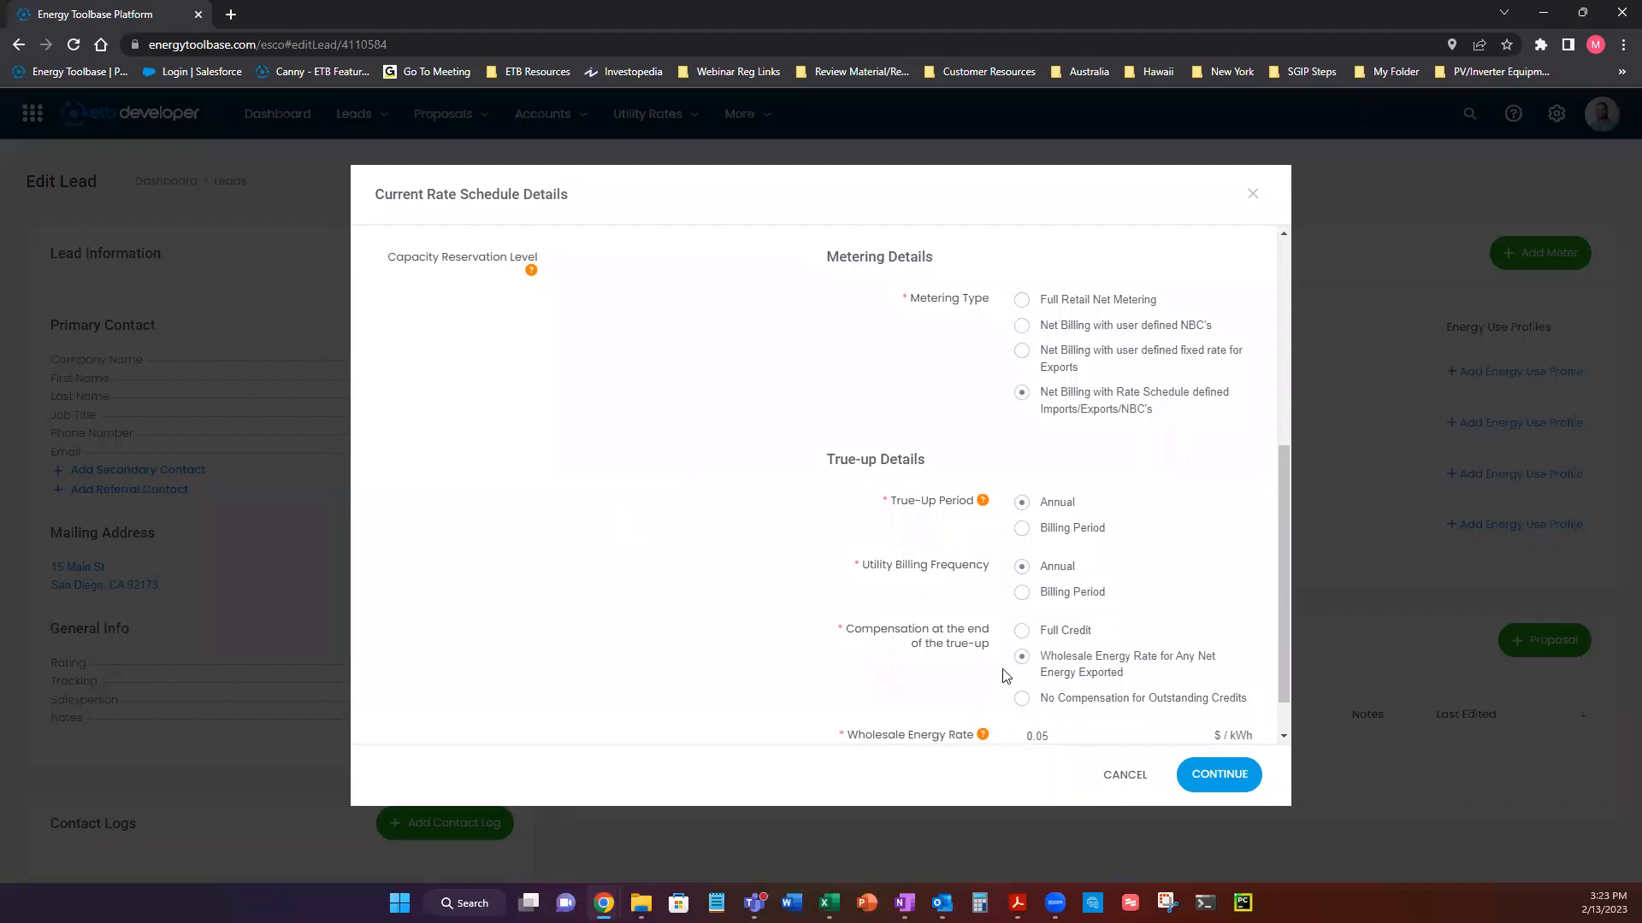
Try the alternative metering types, including user defined NBC's and fixed export rate, and return to Net Billing with Rate Schedule defined Imports/Exports/NBC's.
{"action": "left_click", "coordinate": [1020, 301]}
{"action": "left_click", "coordinate": [1024, 331]}
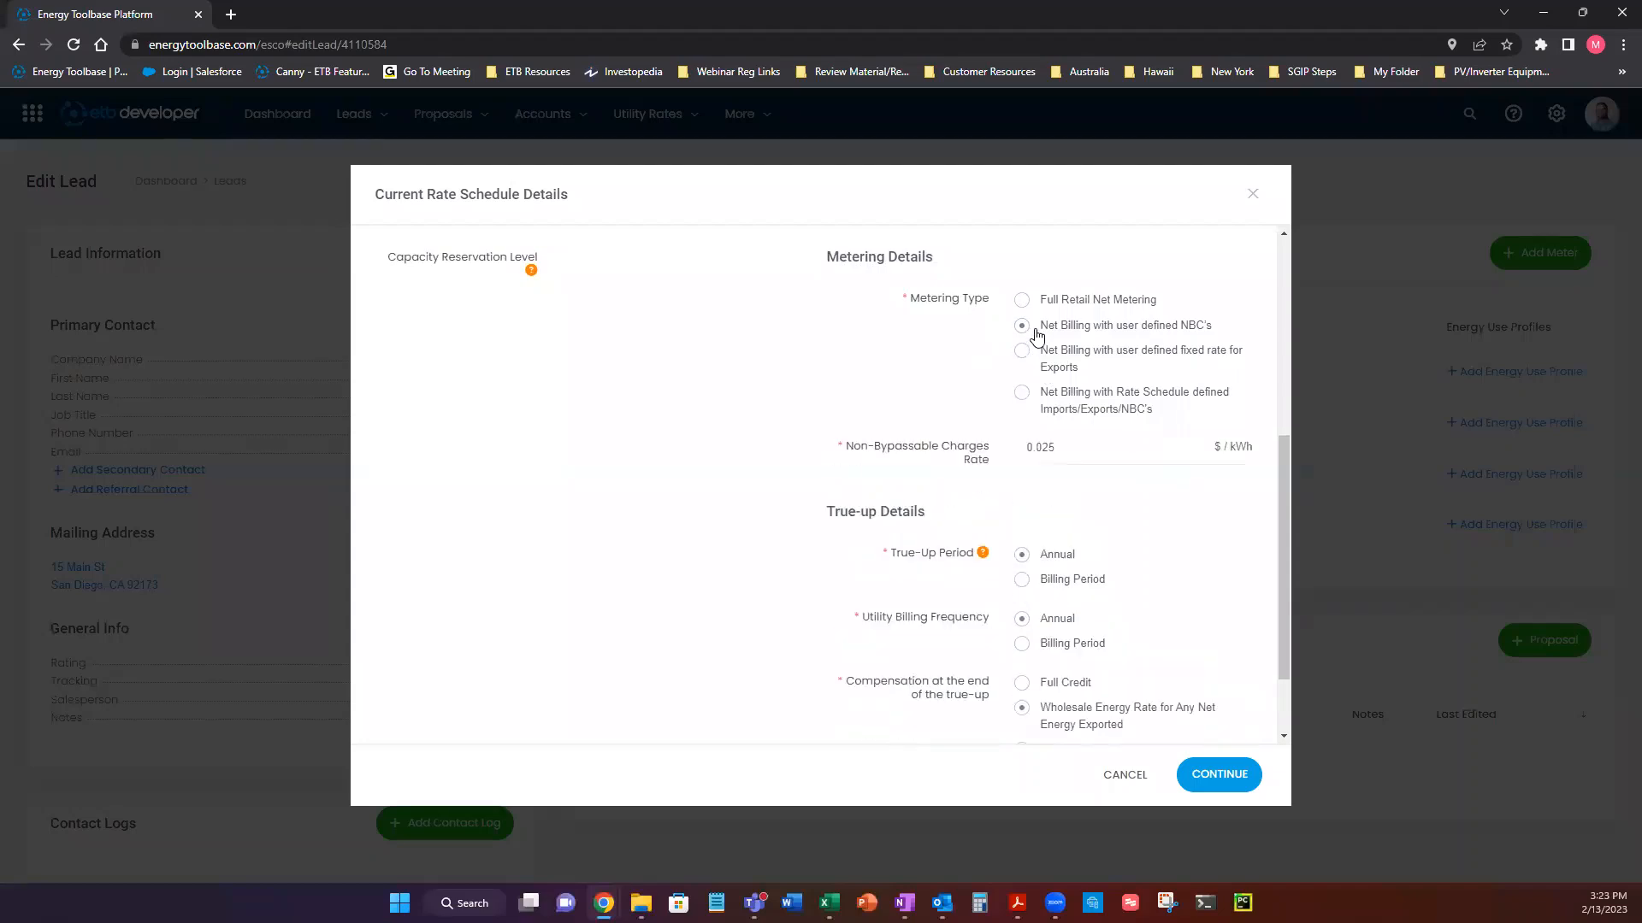
{"action": "left_click_drag", "start_coordinate": [1036, 326], "coordinate": [1220, 322]}
{"action": "left_click", "coordinate": [1239, 341]}
{"action": "left_click", "coordinate": [1023, 351]}
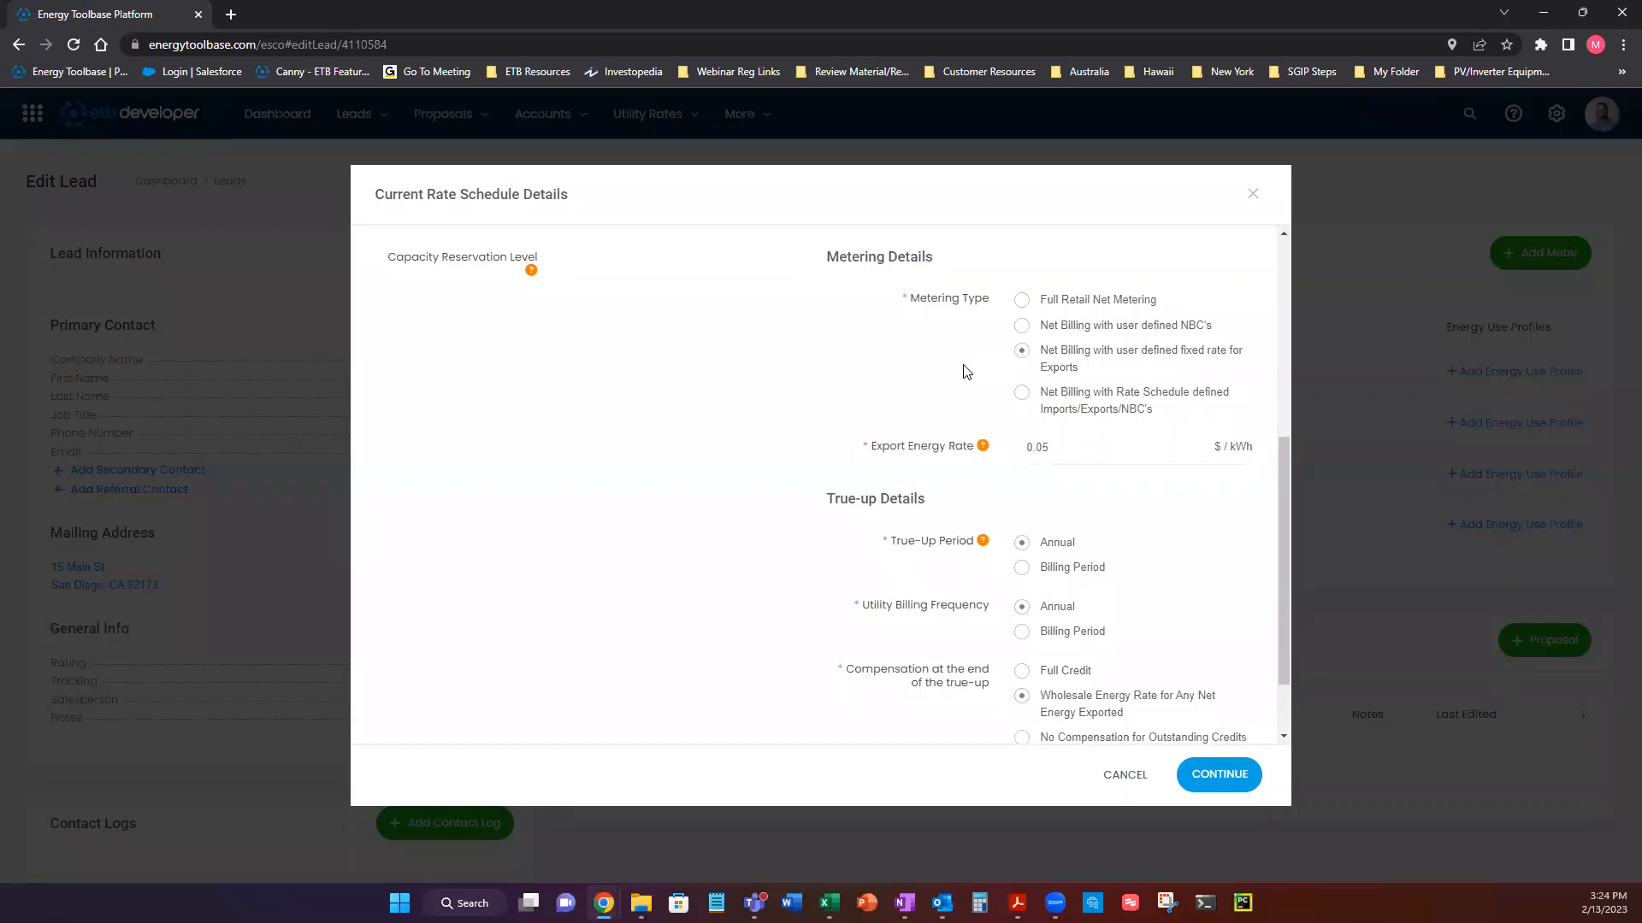
{"action": "left_click", "coordinate": [1070, 453]}
{"action": "left_click", "coordinate": [1022, 393]}
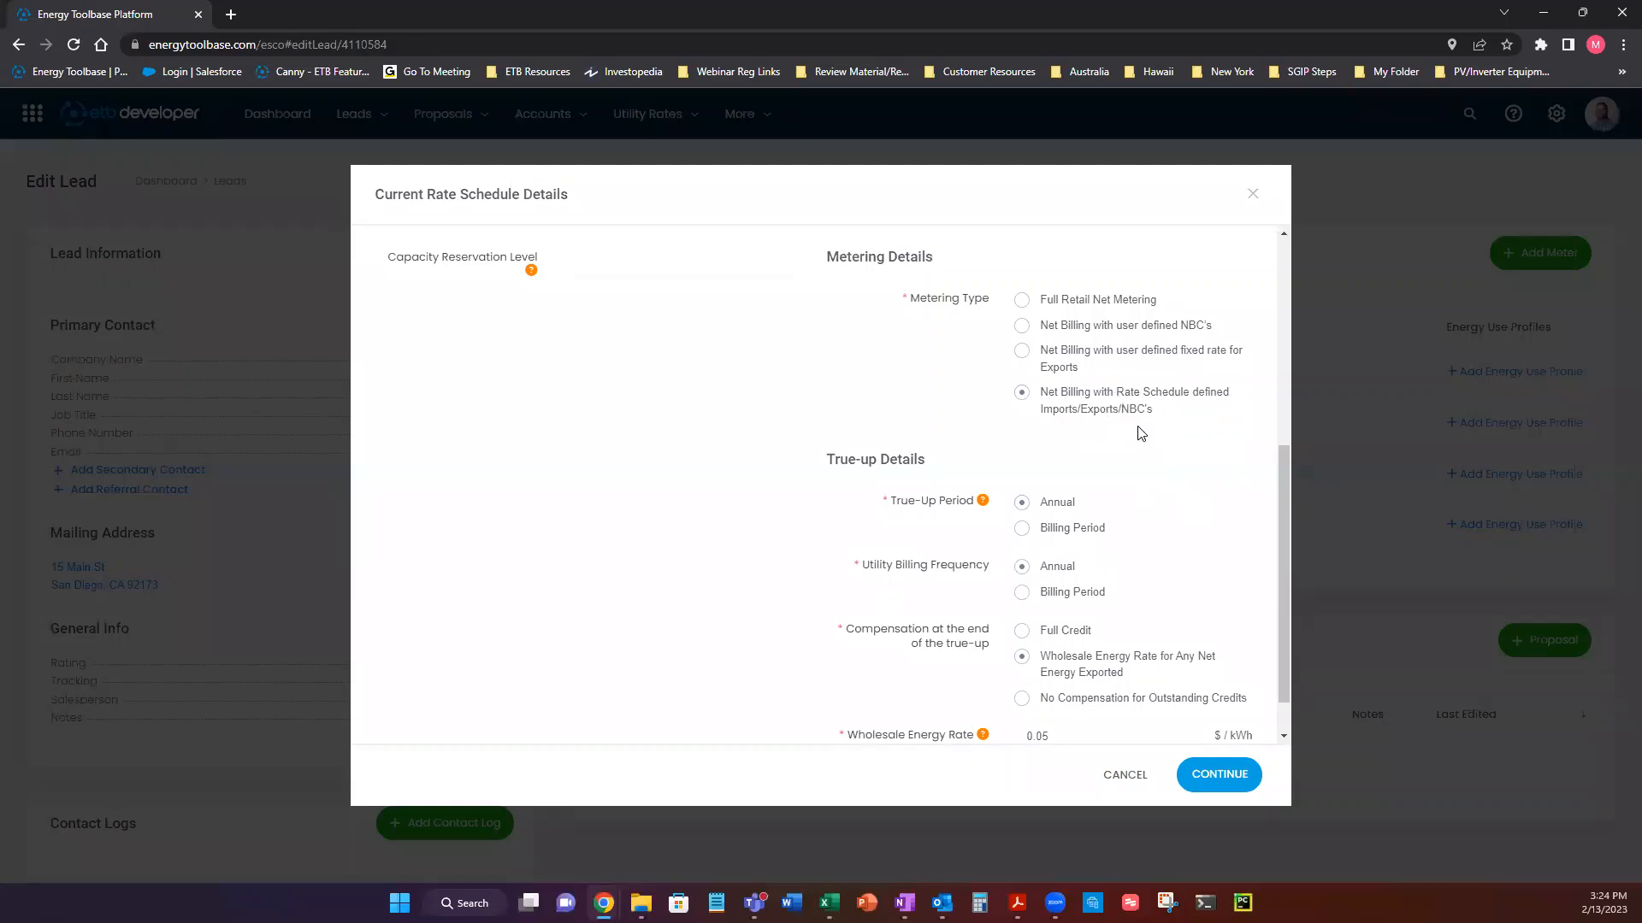
Try Billing Period as the true-up period and set it back to Annual.
{"action": "left_click_drag", "start_coordinate": [826, 460], "coordinate": [953, 460]}
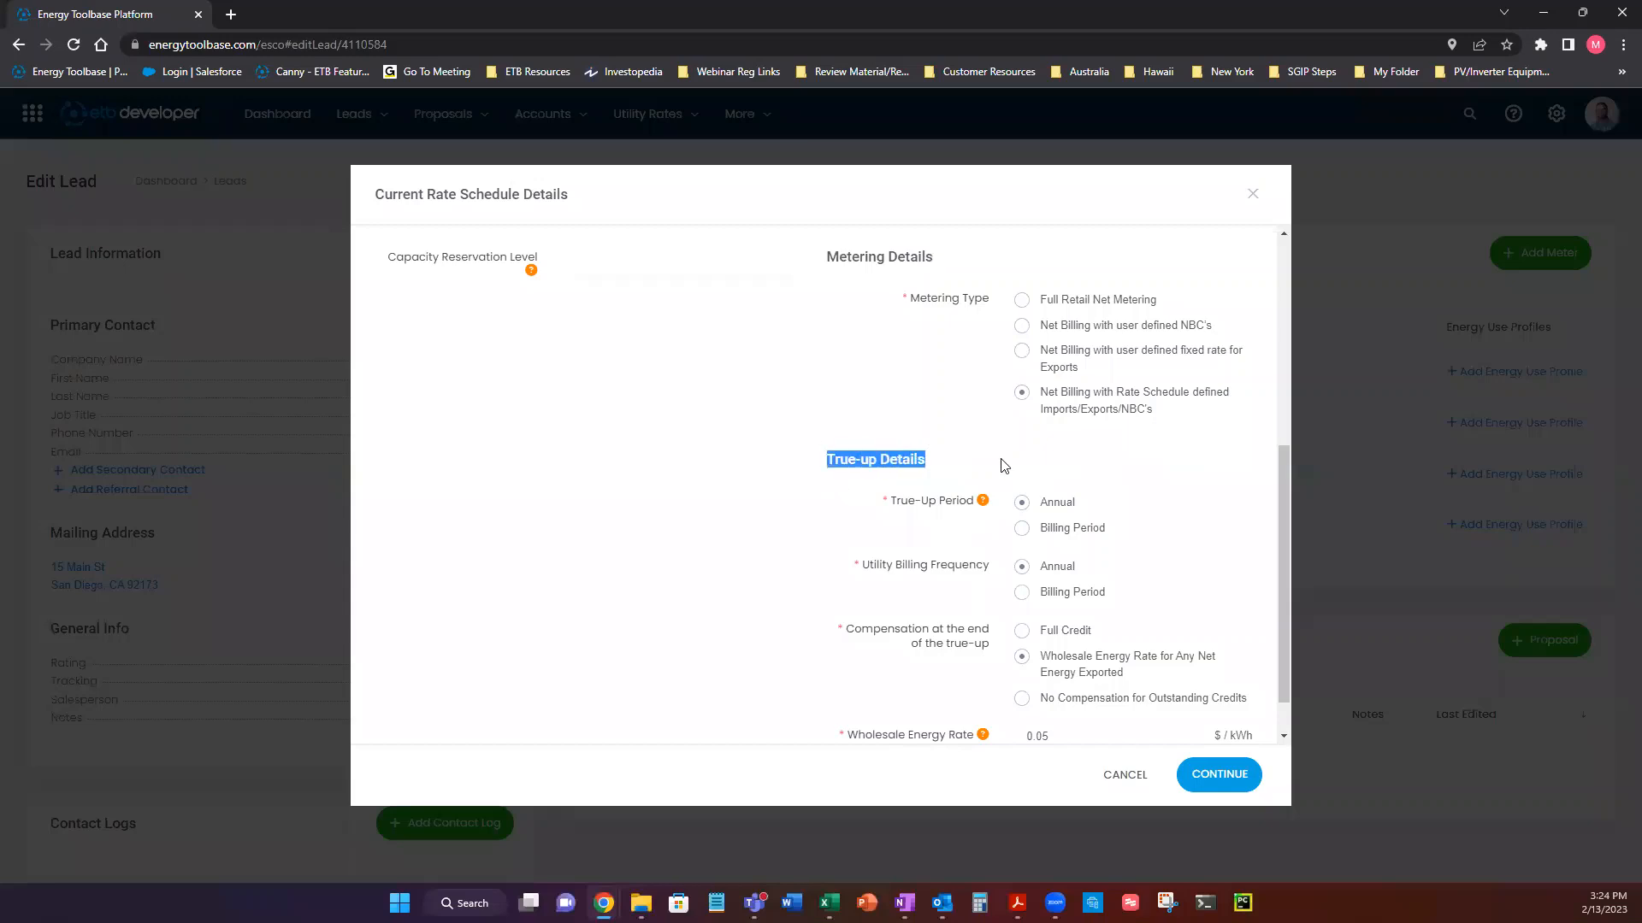
{"action": "left_click_drag", "start_coordinate": [1283, 478], "coordinate": [1274, 513]}
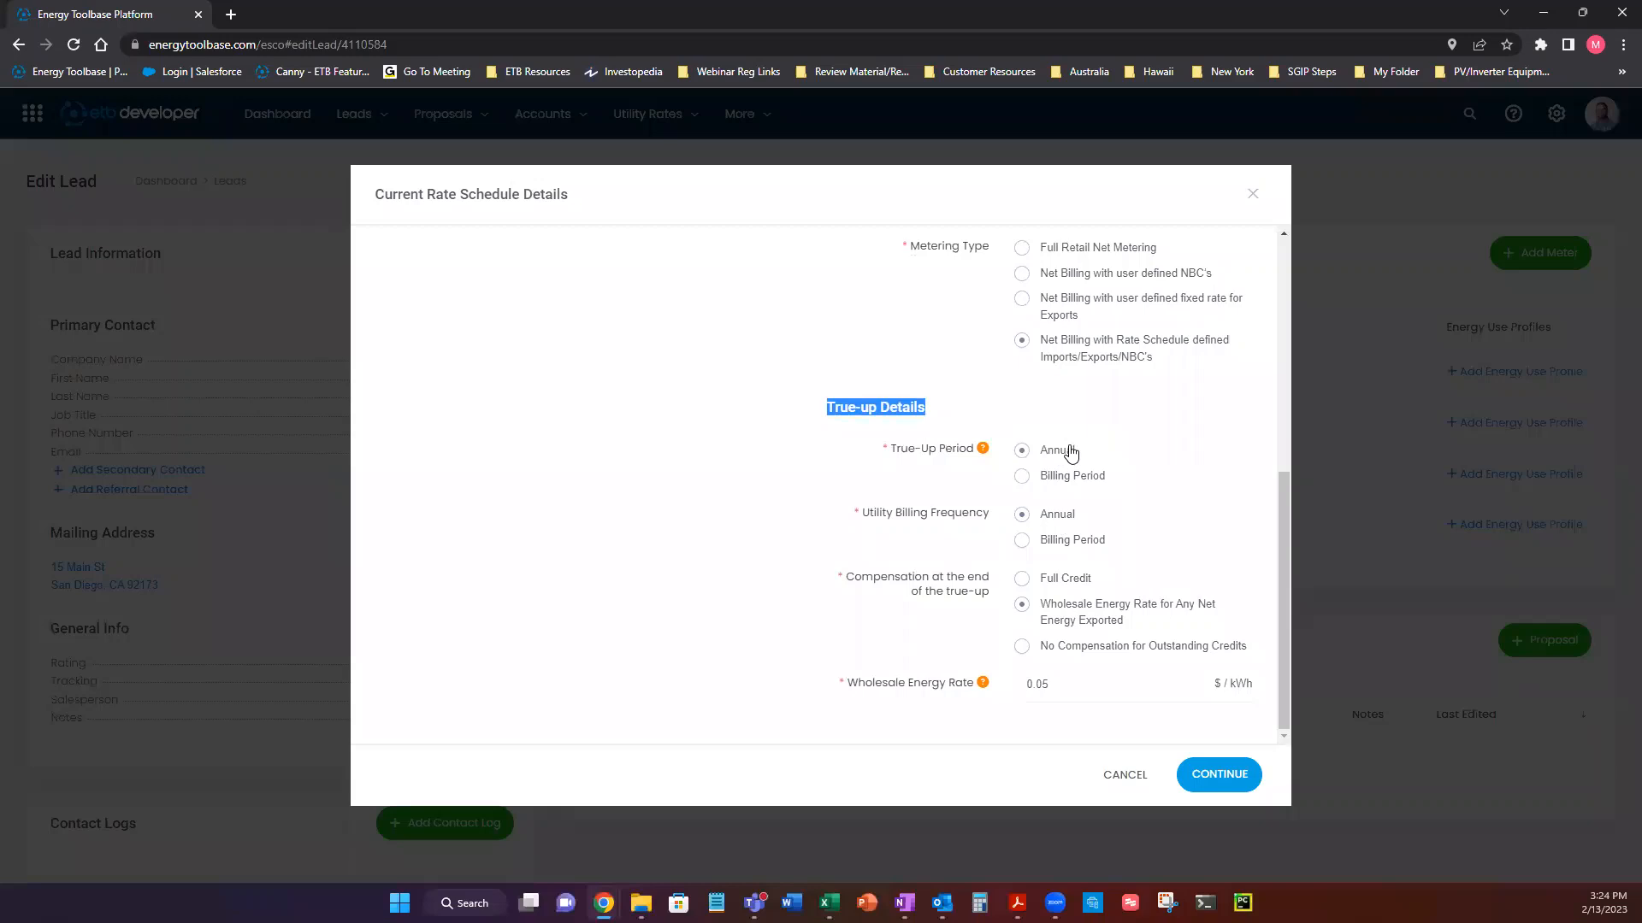
{"action": "left_click", "coordinate": [1024, 476]}
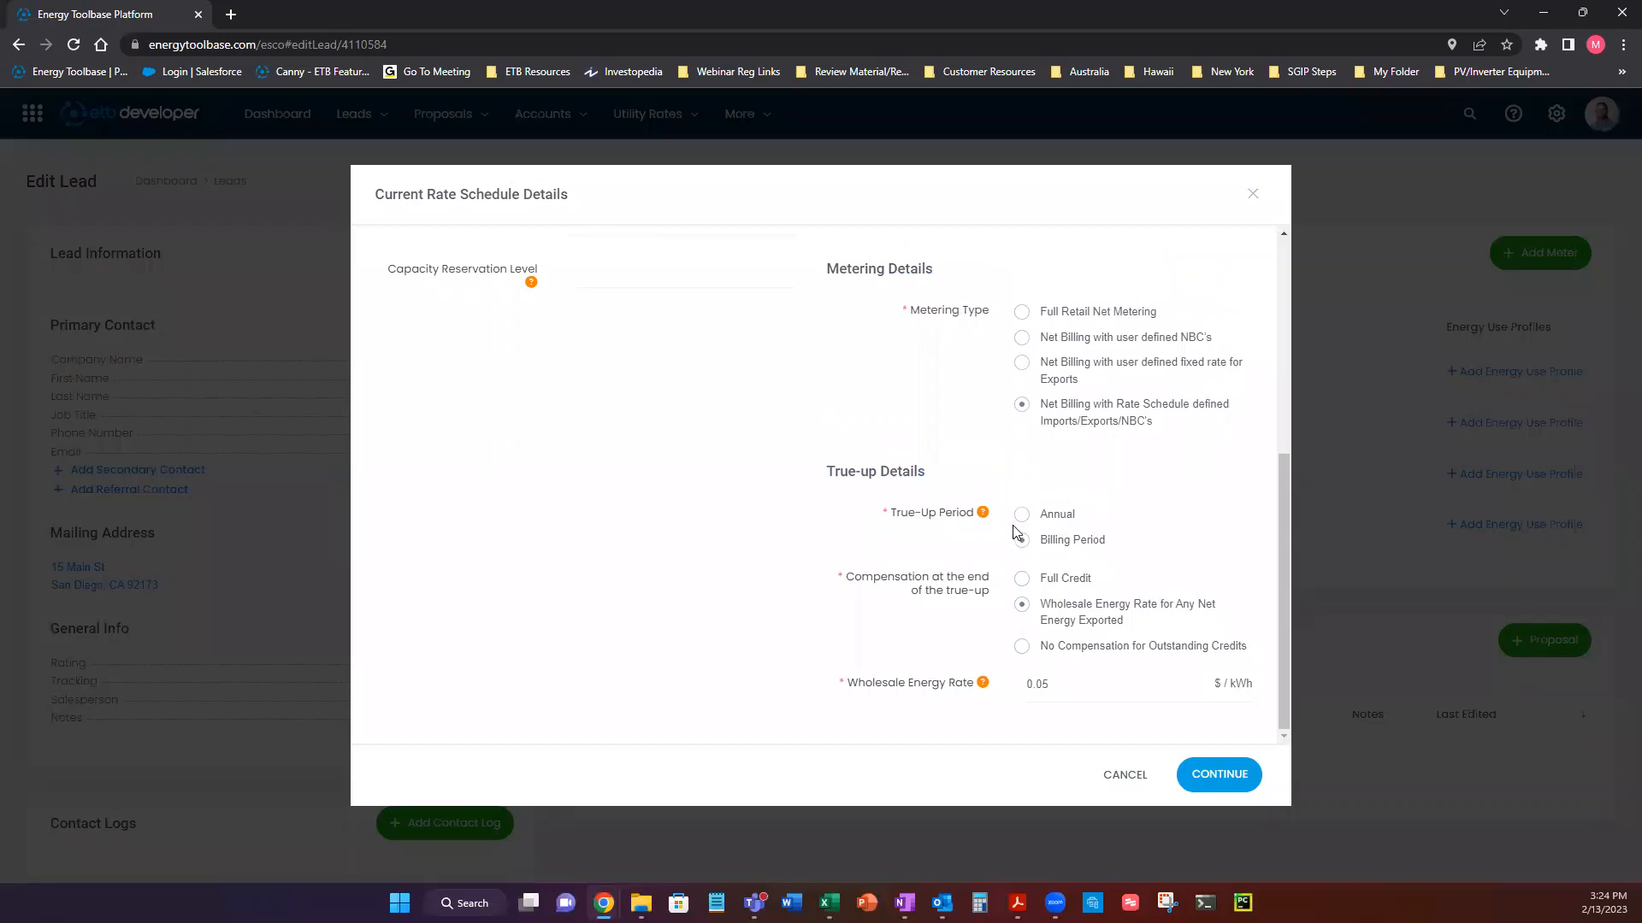
{"action": "left_click", "coordinate": [1022, 515]}
{"action": "scroll", "coordinate": [1035, 528], "scroll_direction": "down", "scroll_amount": 1}
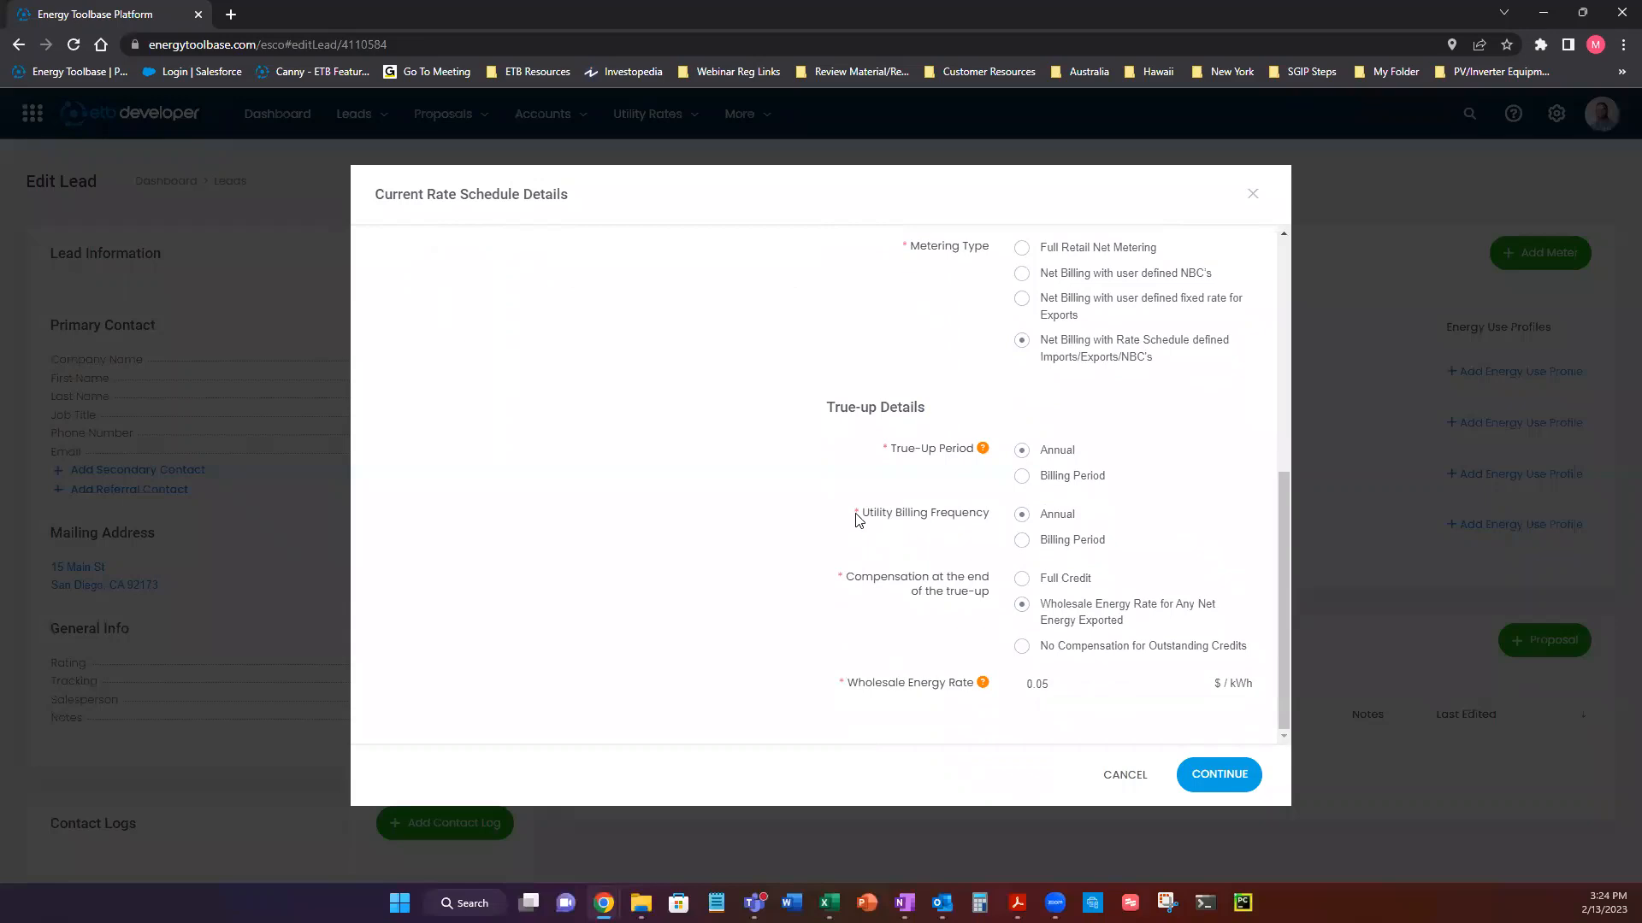
{"action": "left_click_drag", "start_coordinate": [853, 513], "coordinate": [995, 516]}
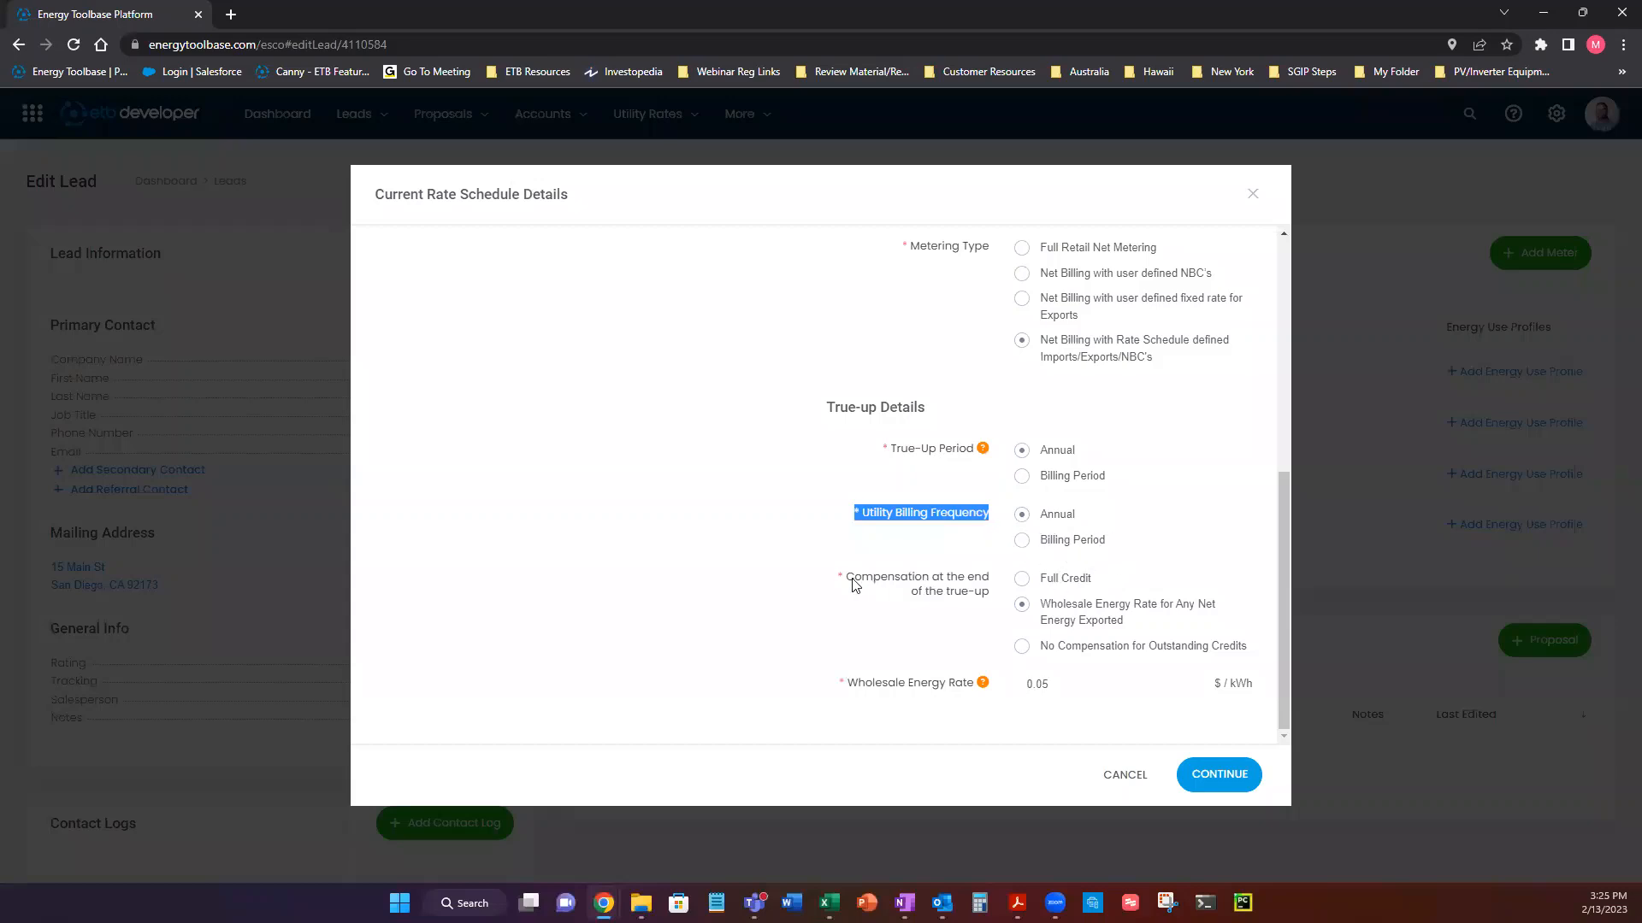
Set the compensation at the end of the true-up to No Compensation for Outstanding Credits and accept the rate schedule details.
{"action": "left_click", "coordinate": [1022, 579]}
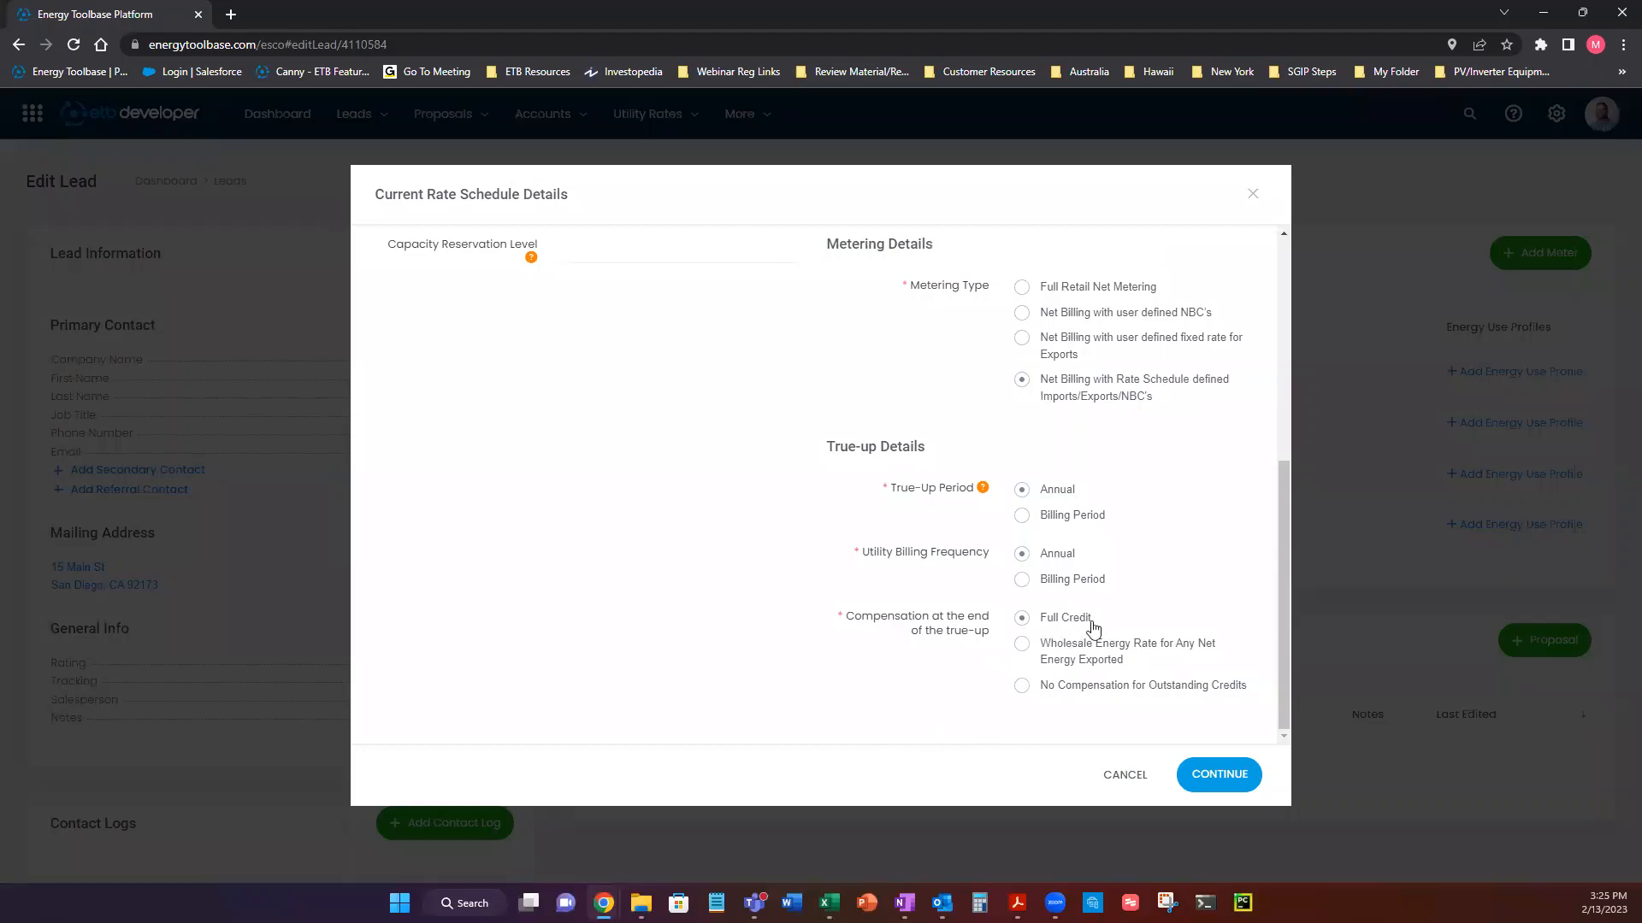
{"action": "left_click", "coordinate": [1027, 651]}
{"action": "scroll", "coordinate": [1034, 658], "scroll_direction": "down", "scroll_amount": 1}
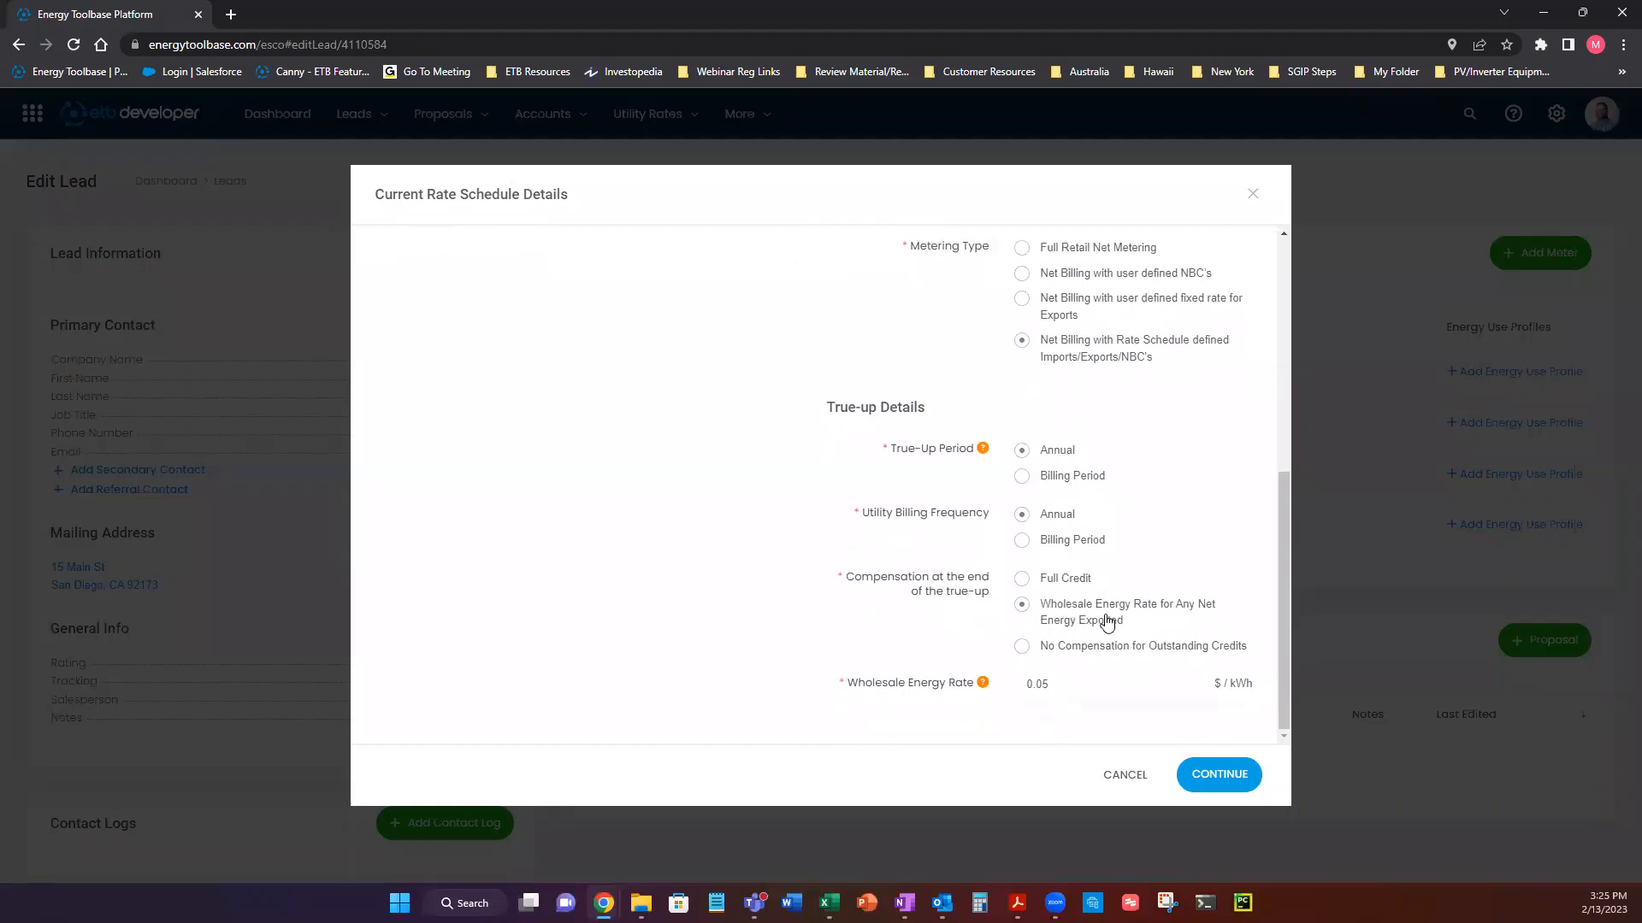
{"action": "left_click", "coordinate": [1060, 688]}
{"action": "left_click", "coordinate": [1006, 750]}
{"action": "left_click", "coordinate": [1023, 647]}
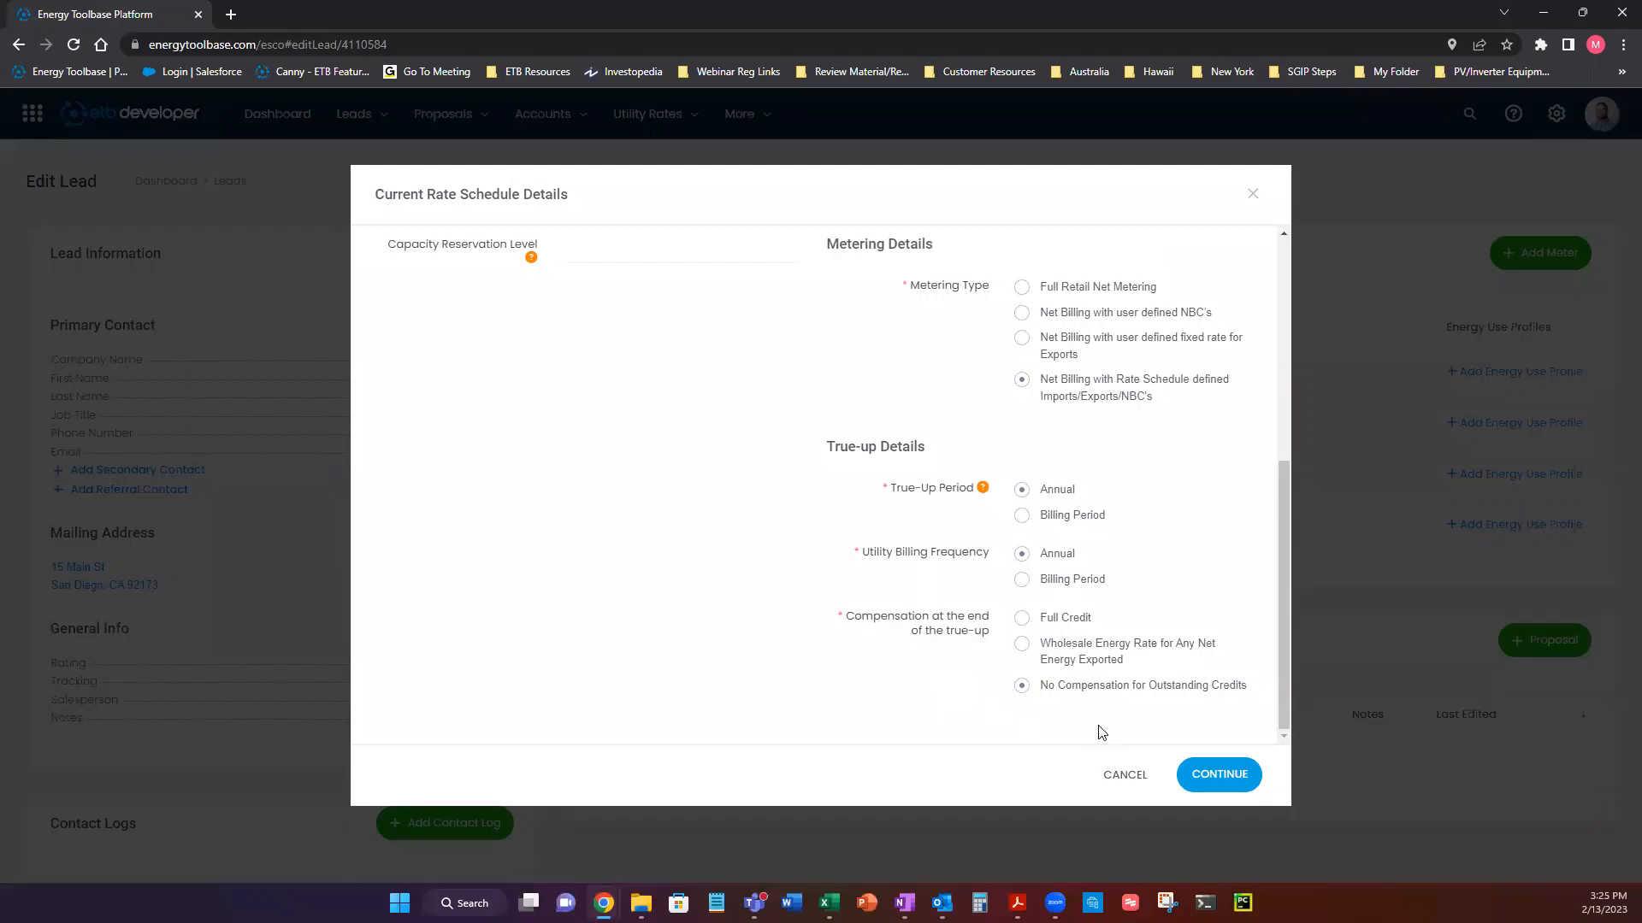
{"action": "left_click", "coordinate": [1209, 775]}
Reopen the GS-2-TOU rate schedule details from the profile and cancel without changing anything.
{"action": "scroll", "coordinate": [788, 560], "scroll_direction": "down", "scroll_amount": 2}
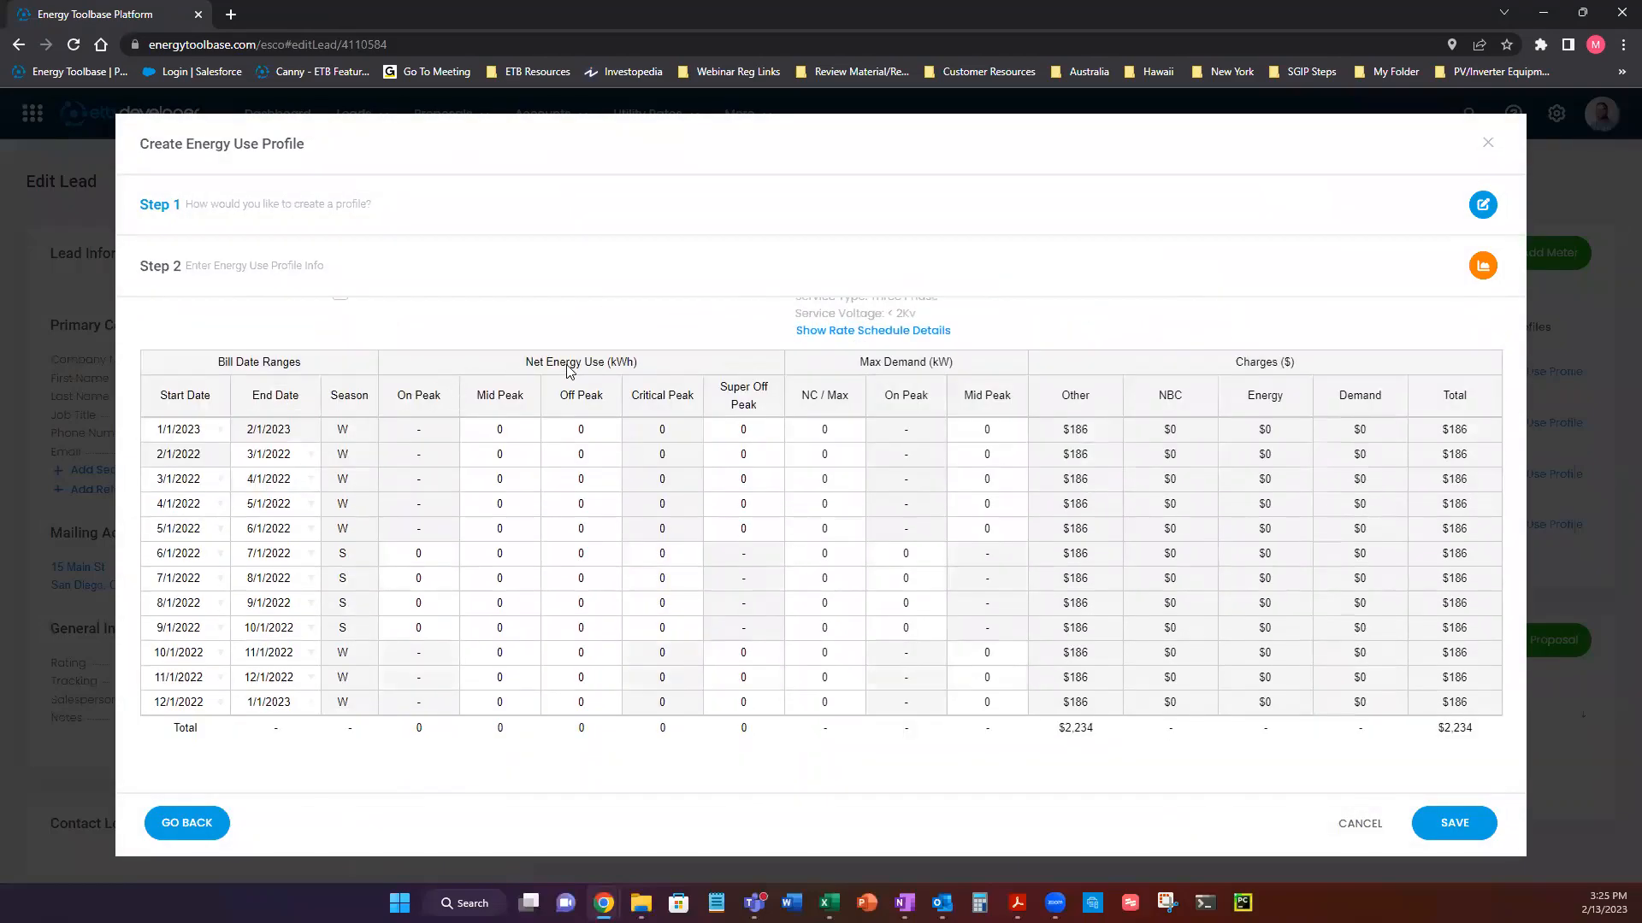
{"action": "scroll", "coordinate": [564, 376], "scroll_direction": "up", "scroll_amount": 2}
{"action": "left_click_drag", "start_coordinate": [867, 381], "coordinate": [796, 389]}
{"action": "left_click", "coordinate": [622, 449]}
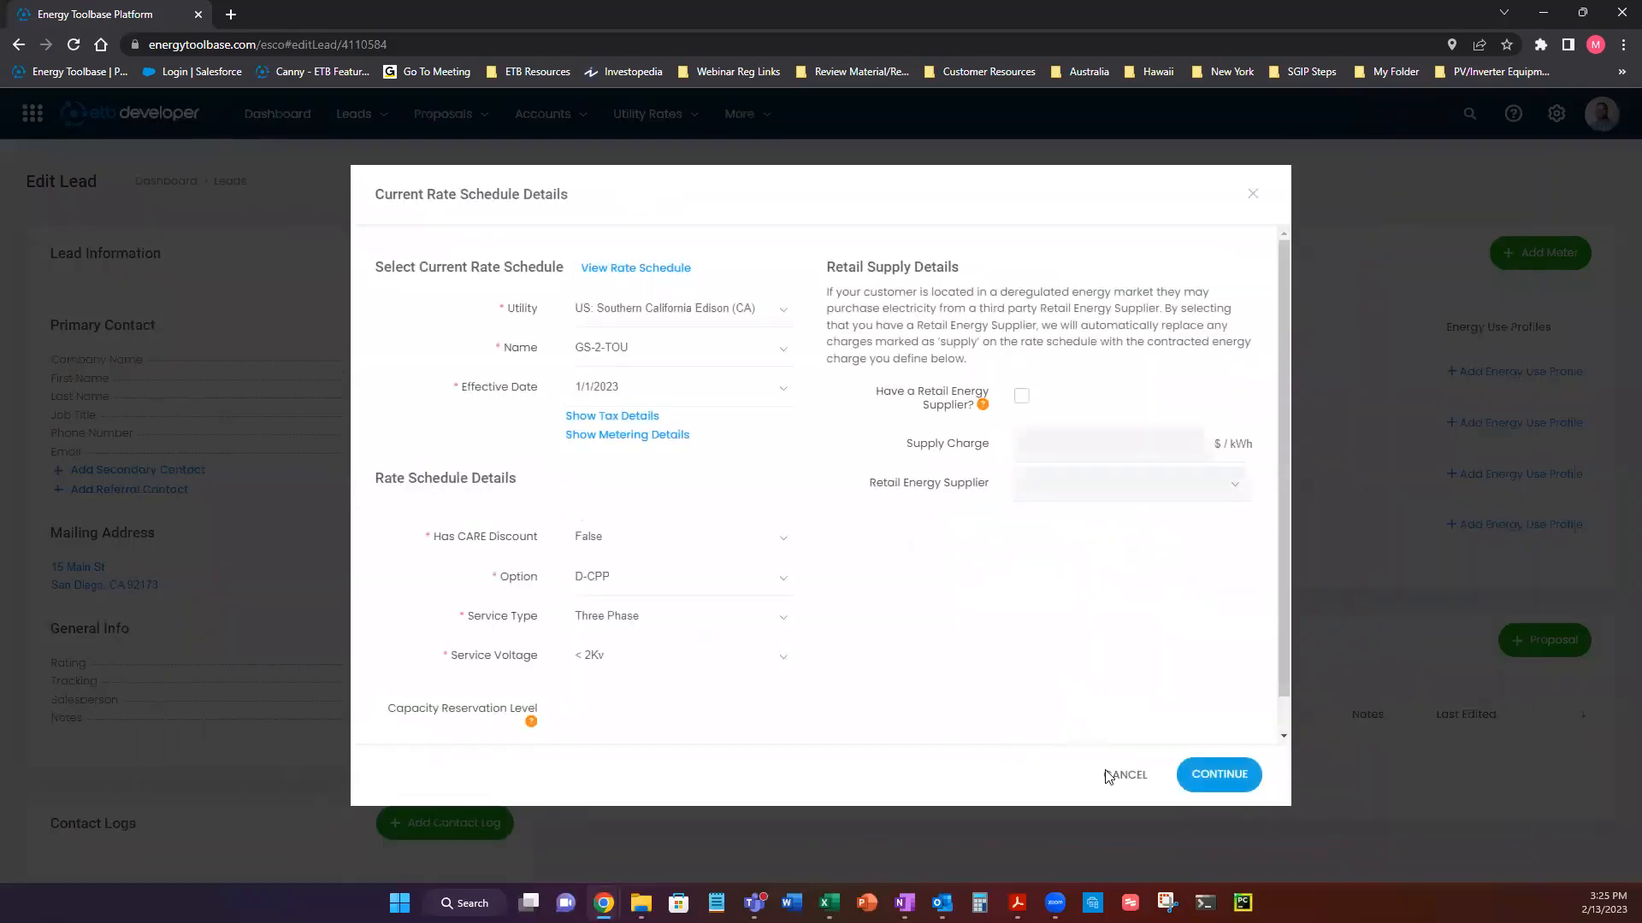
{"action": "left_click", "coordinate": [1112, 776]}
Examine the net energy use and max demand columns of the monthly bill table, comparing the summer and winter periods.
{"action": "left_click", "coordinate": [475, 604]}
{"action": "left_click", "coordinate": [580, 603]}
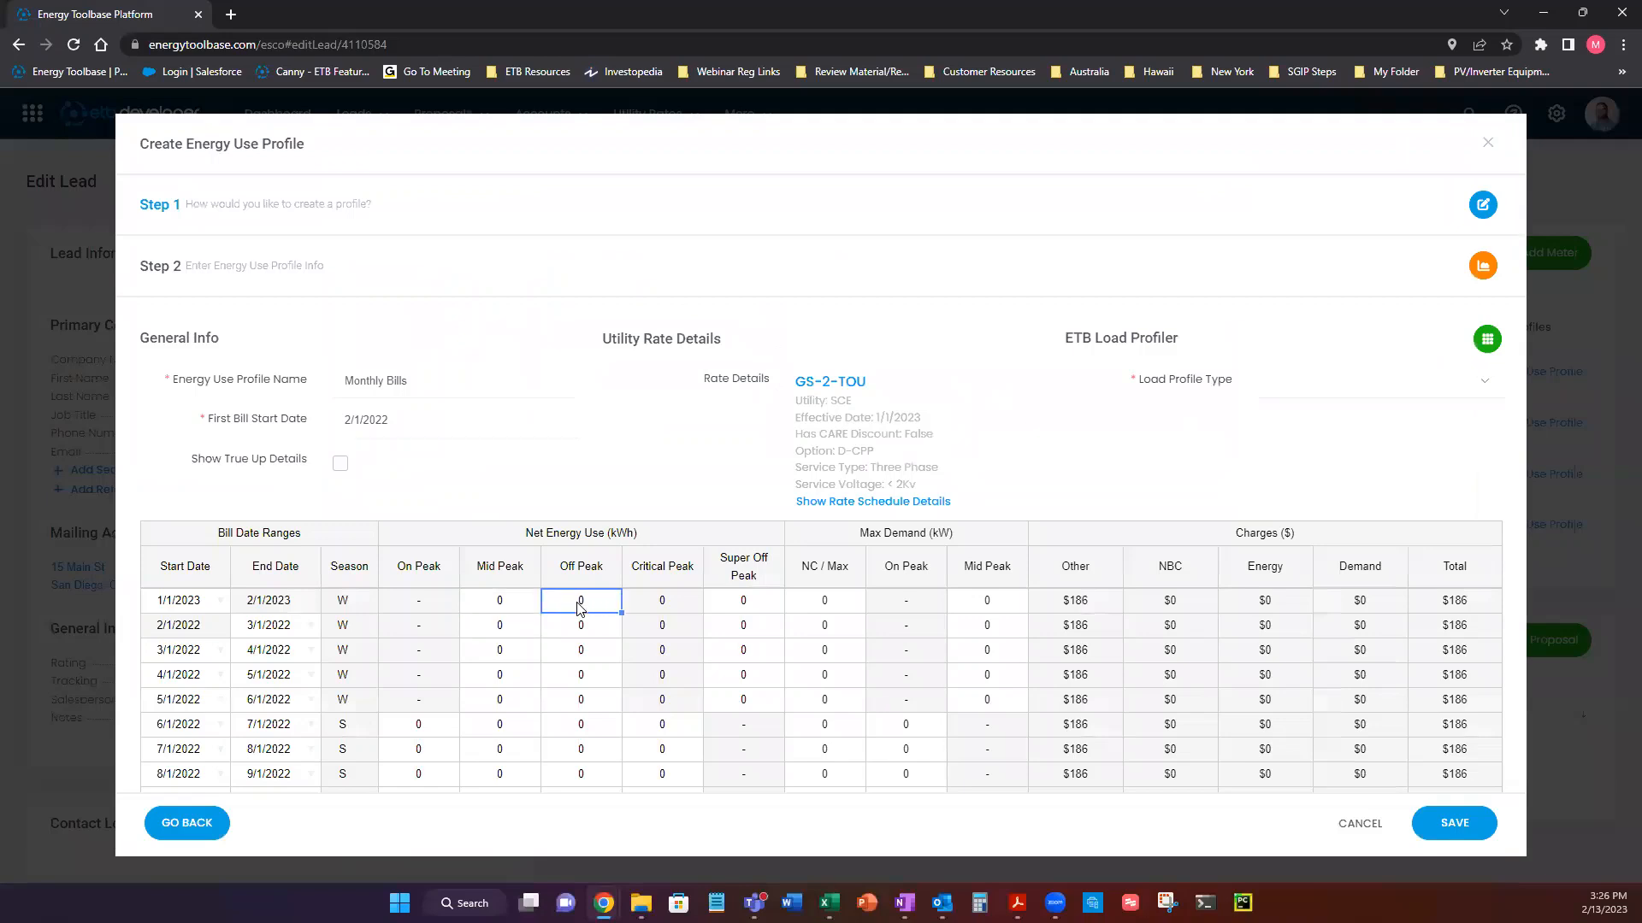
{"action": "scroll", "coordinate": [484, 641], "scroll_direction": "down", "scroll_amount": 1}
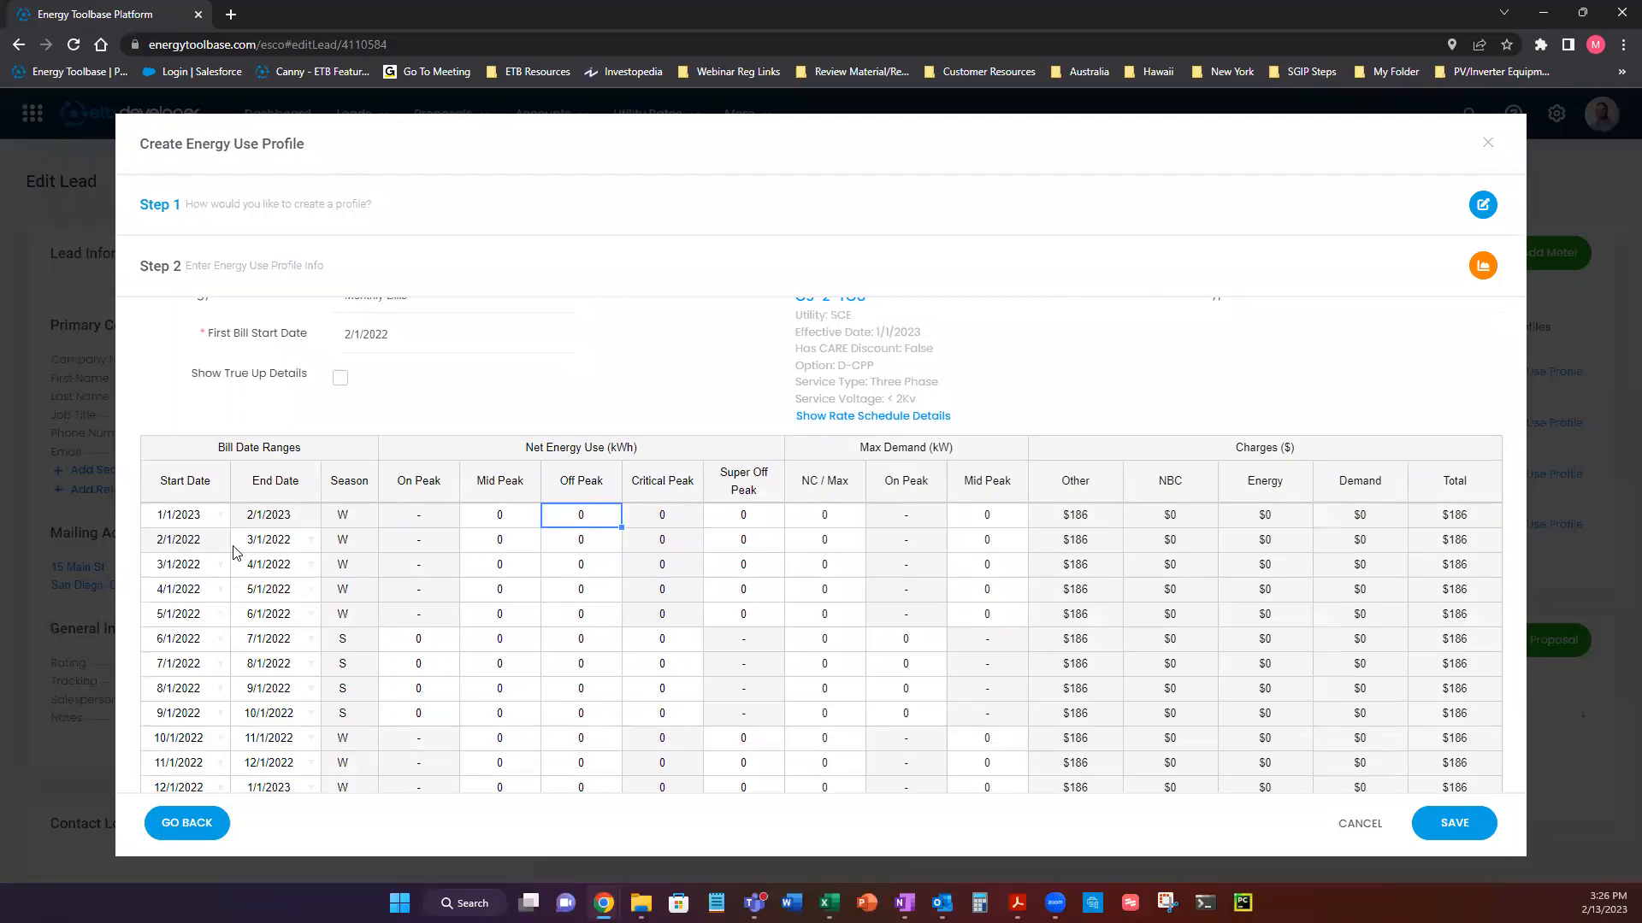
{"action": "left_click", "coordinate": [421, 646]}
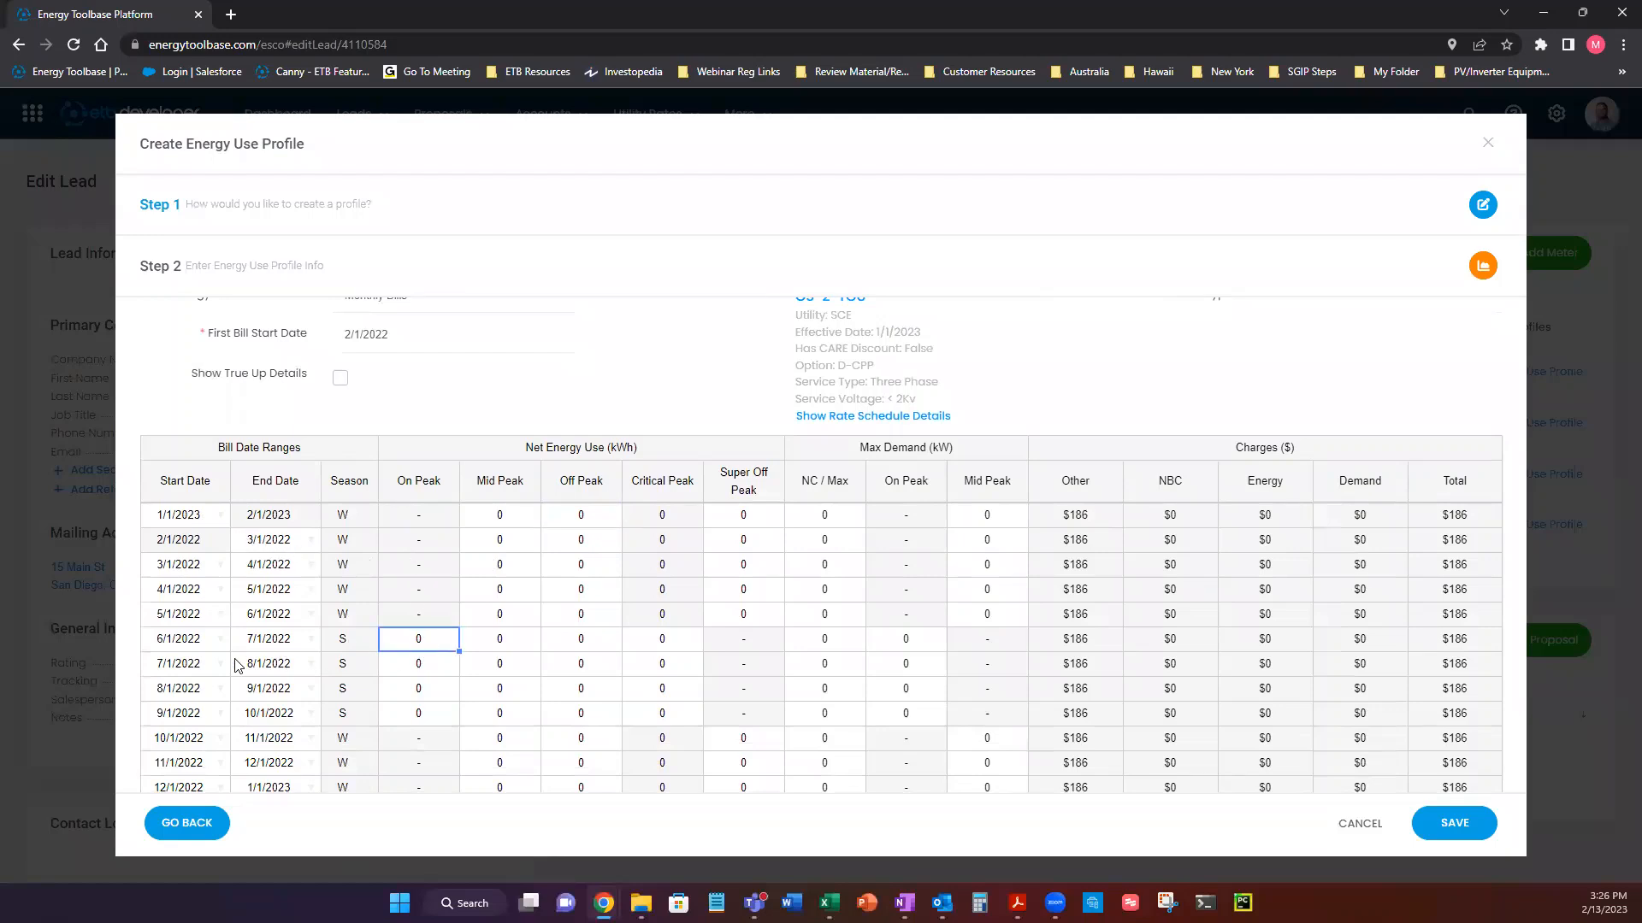
{"action": "left_click_drag", "start_coordinate": [411, 643], "coordinate": [413, 716]}
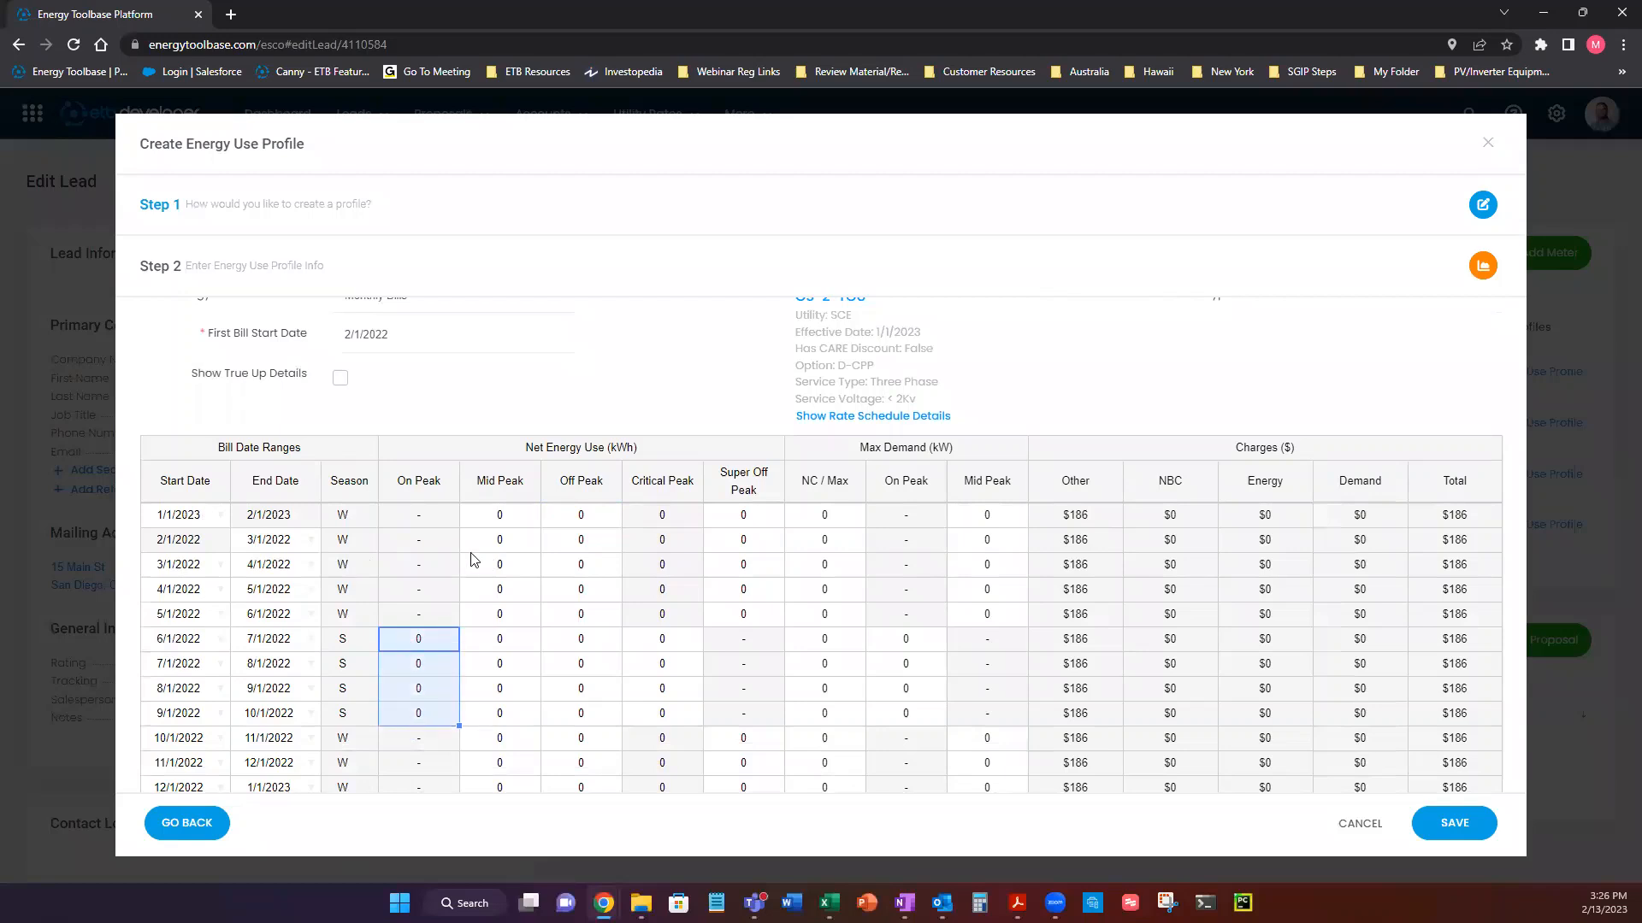
{"action": "left_click", "coordinate": [477, 539]}
{"action": "left_click", "coordinate": [570, 516]}
{"action": "left_click", "coordinate": [676, 647]}
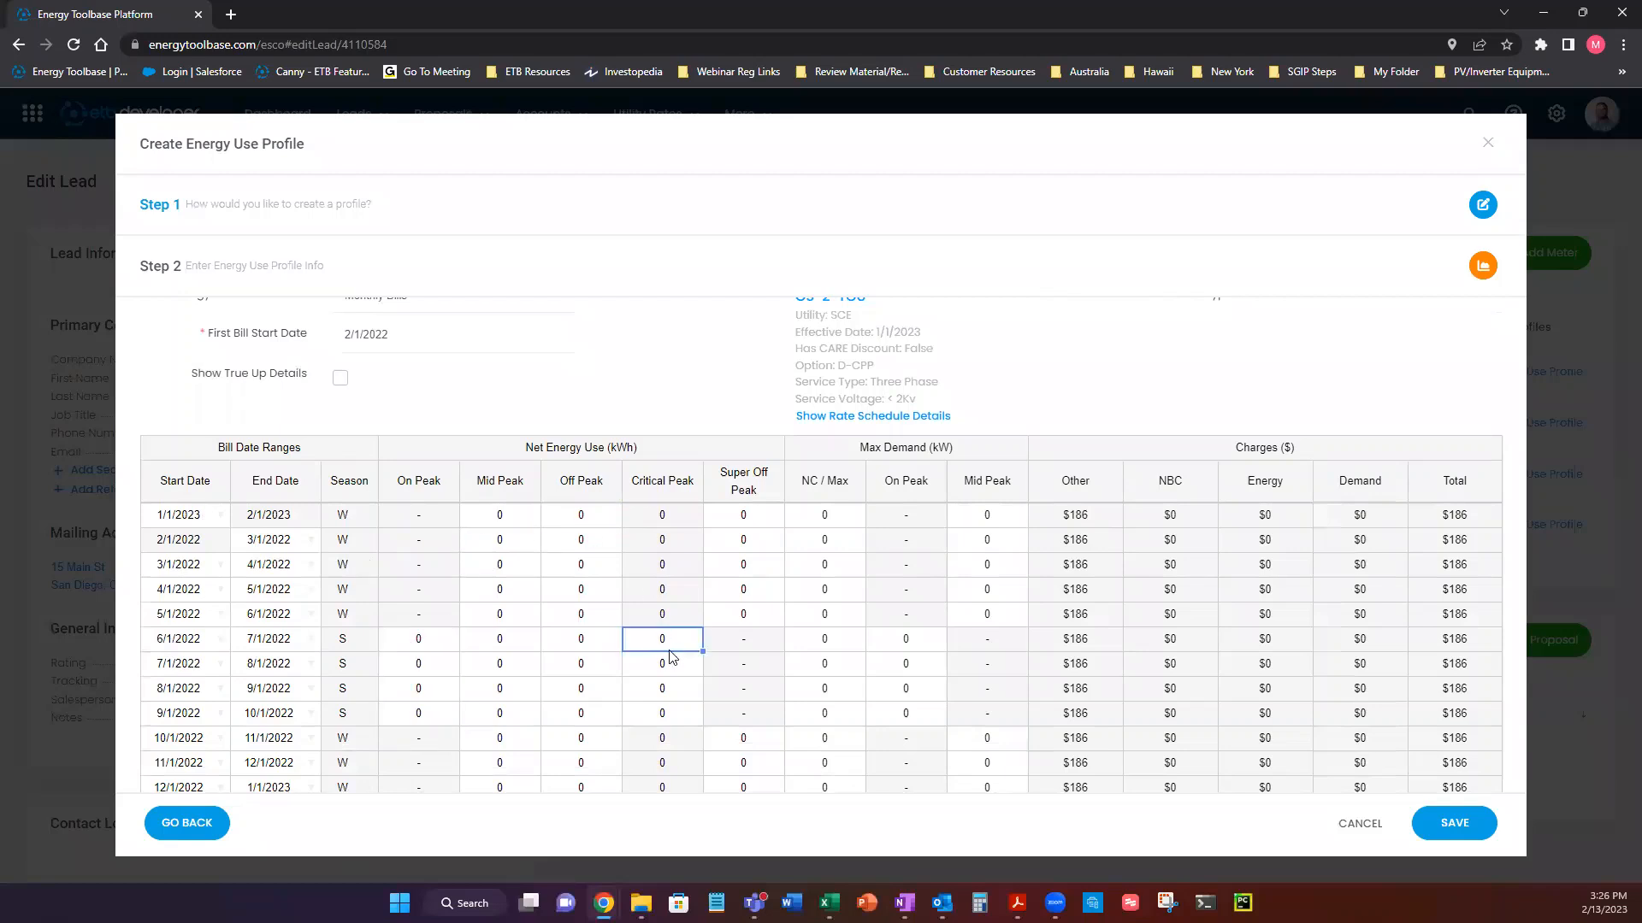
{"action": "left_click", "coordinate": [735, 526]}
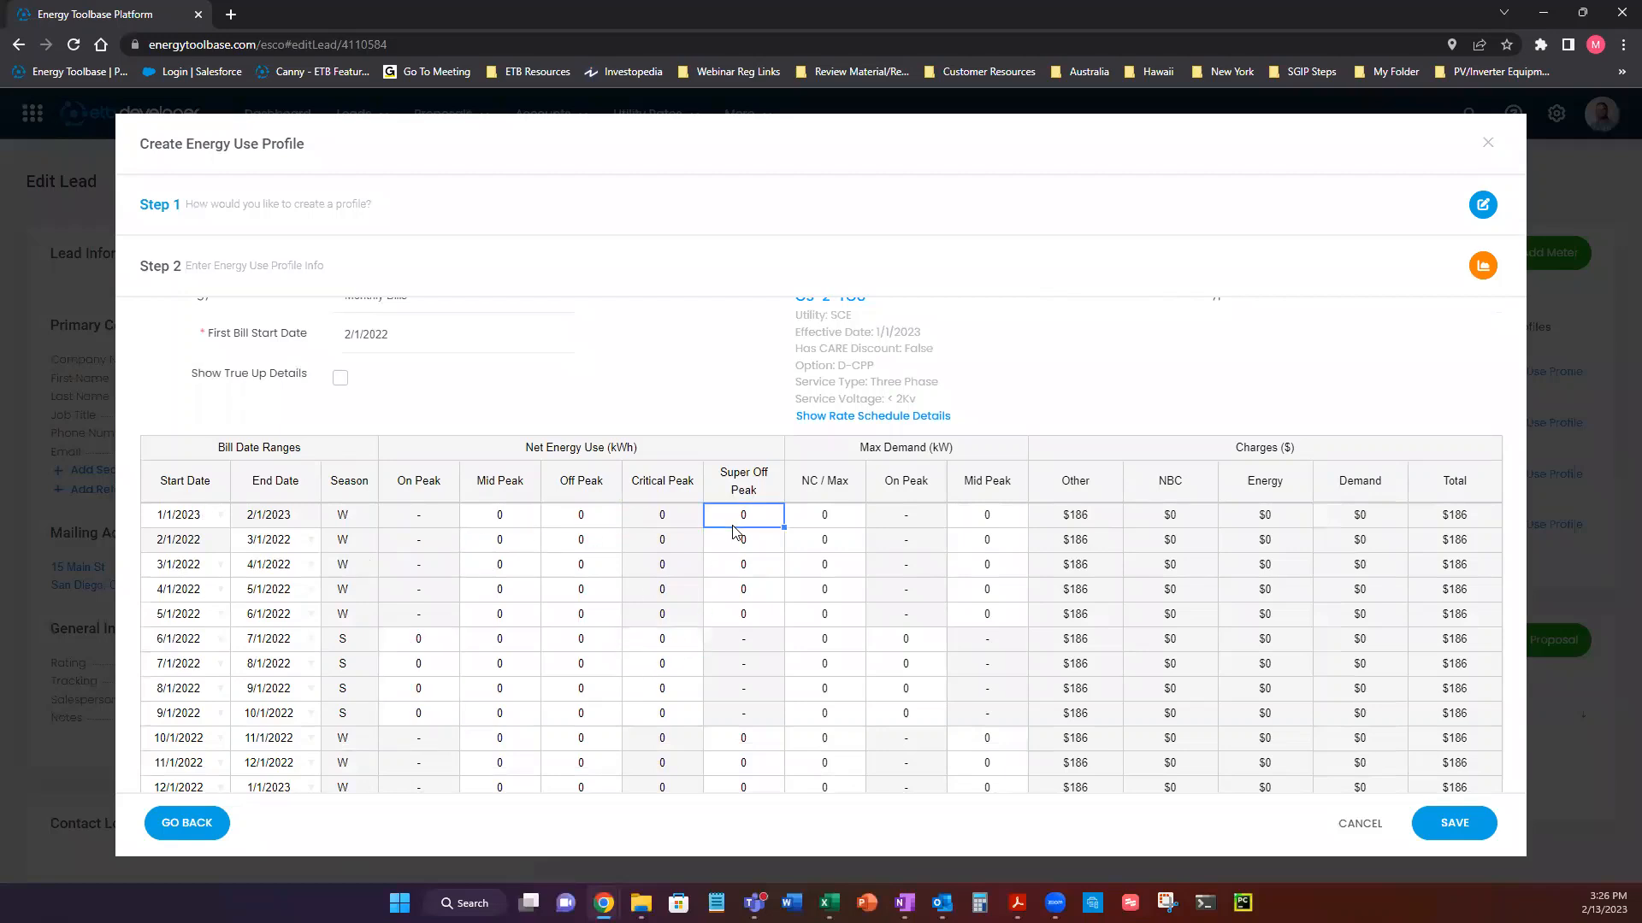
{"action": "left_click", "coordinate": [820, 518]}
{"action": "left_click", "coordinate": [911, 643]}
{"action": "left_click", "coordinate": [964, 514]}
Examine the charges columns of the bill table, from Other through Energy and Demand to Total.
{"action": "left_click", "coordinate": [1084, 497]}
{"action": "left_click", "coordinate": [1093, 514]}
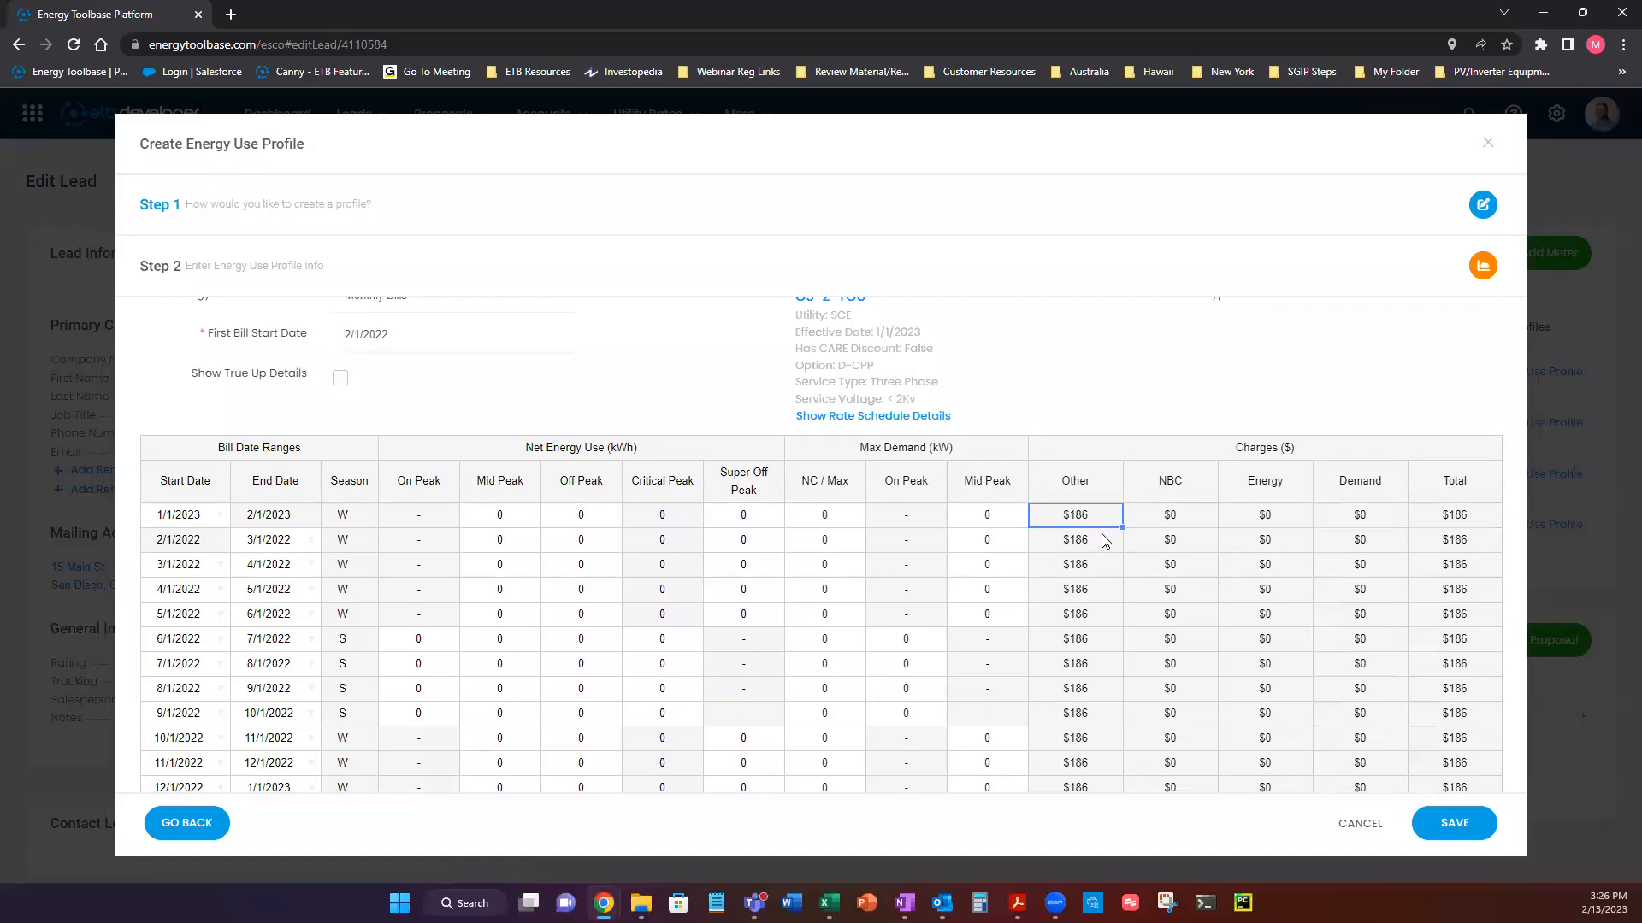
{"action": "scroll", "coordinate": [1103, 541], "scroll_direction": "down", "scroll_amount": 1}
{"action": "left_click", "coordinate": [513, 460]}
{"action": "left_click", "coordinate": [590, 460]}
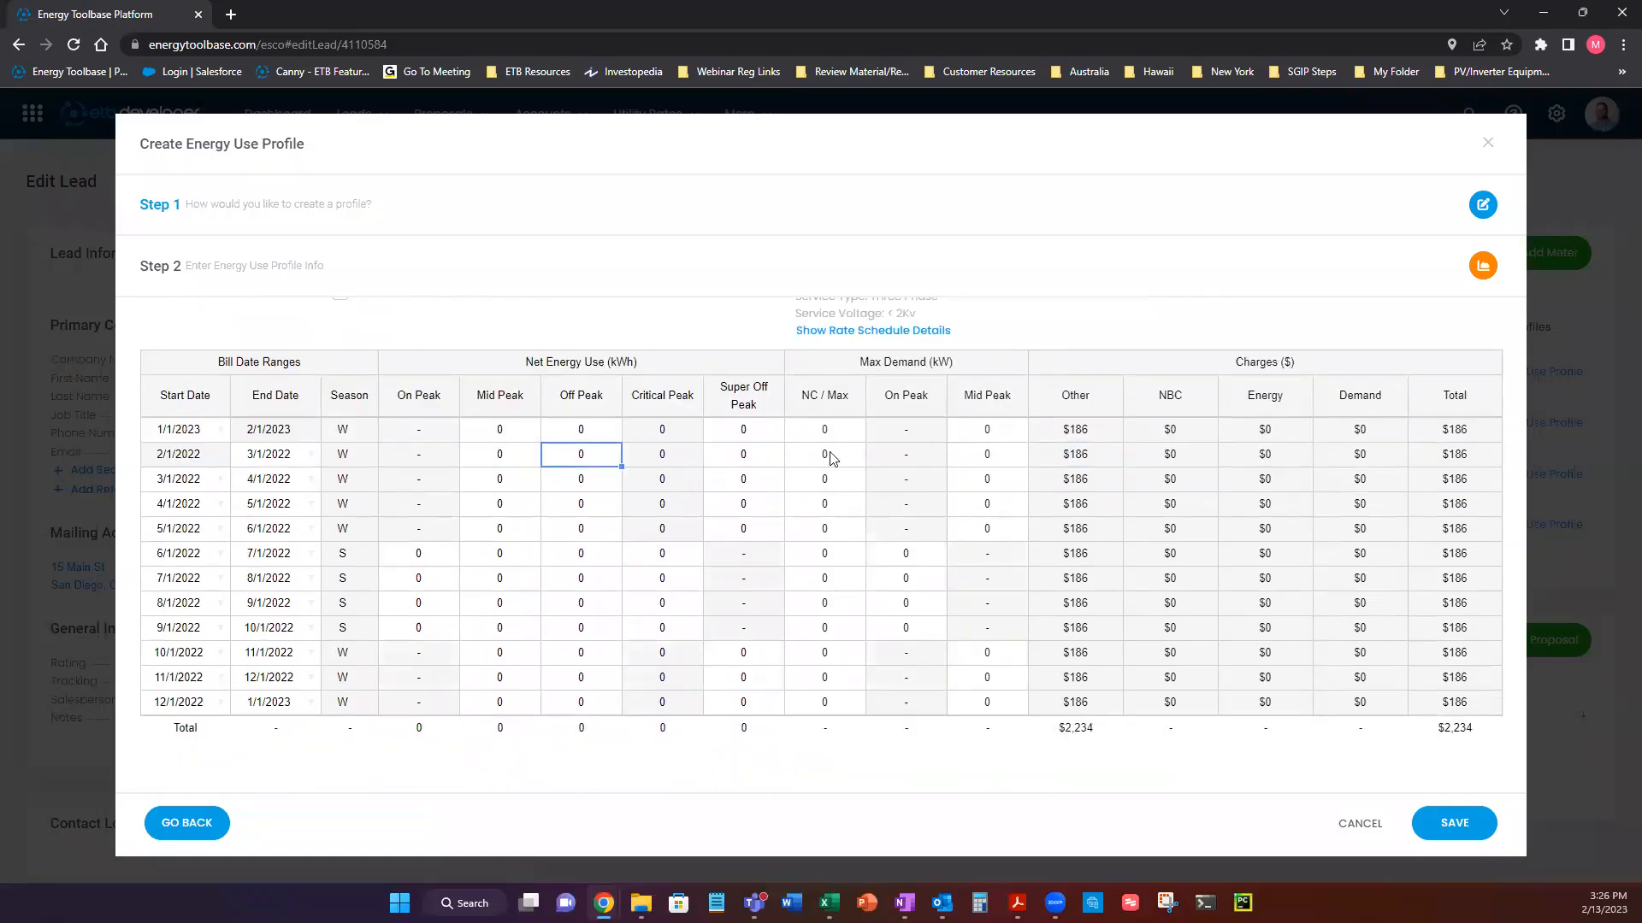
{"action": "left_click", "coordinate": [1087, 433]}
{"action": "left_click", "coordinate": [1094, 458]}
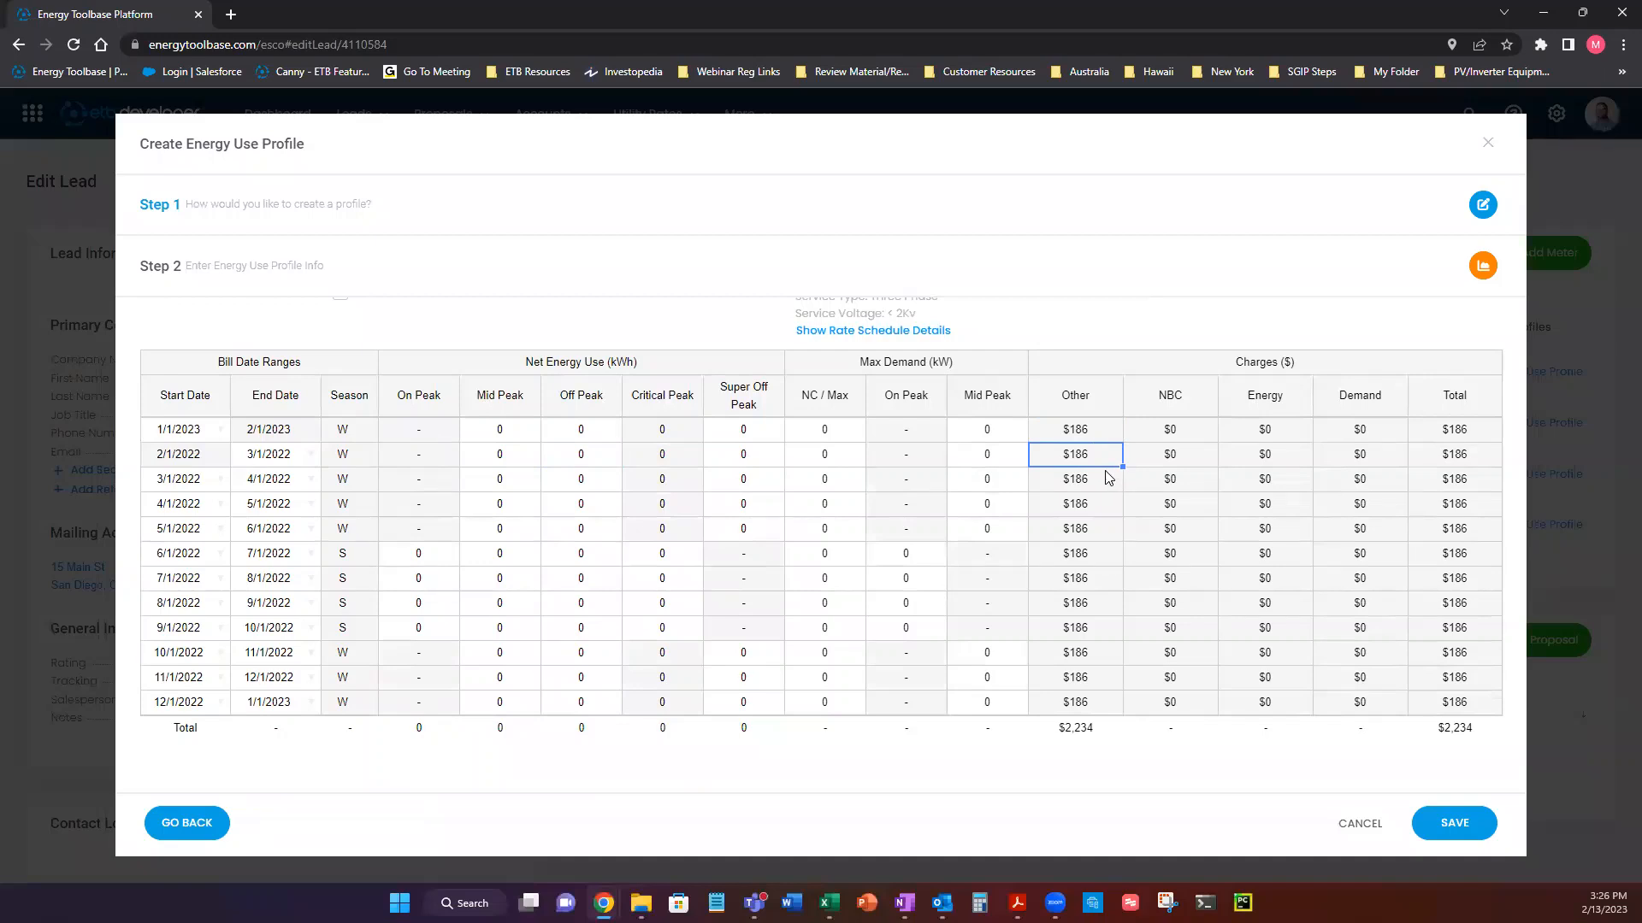
{"action": "left_click", "coordinate": [1103, 481]}
{"action": "left_click", "coordinate": [1250, 410]}
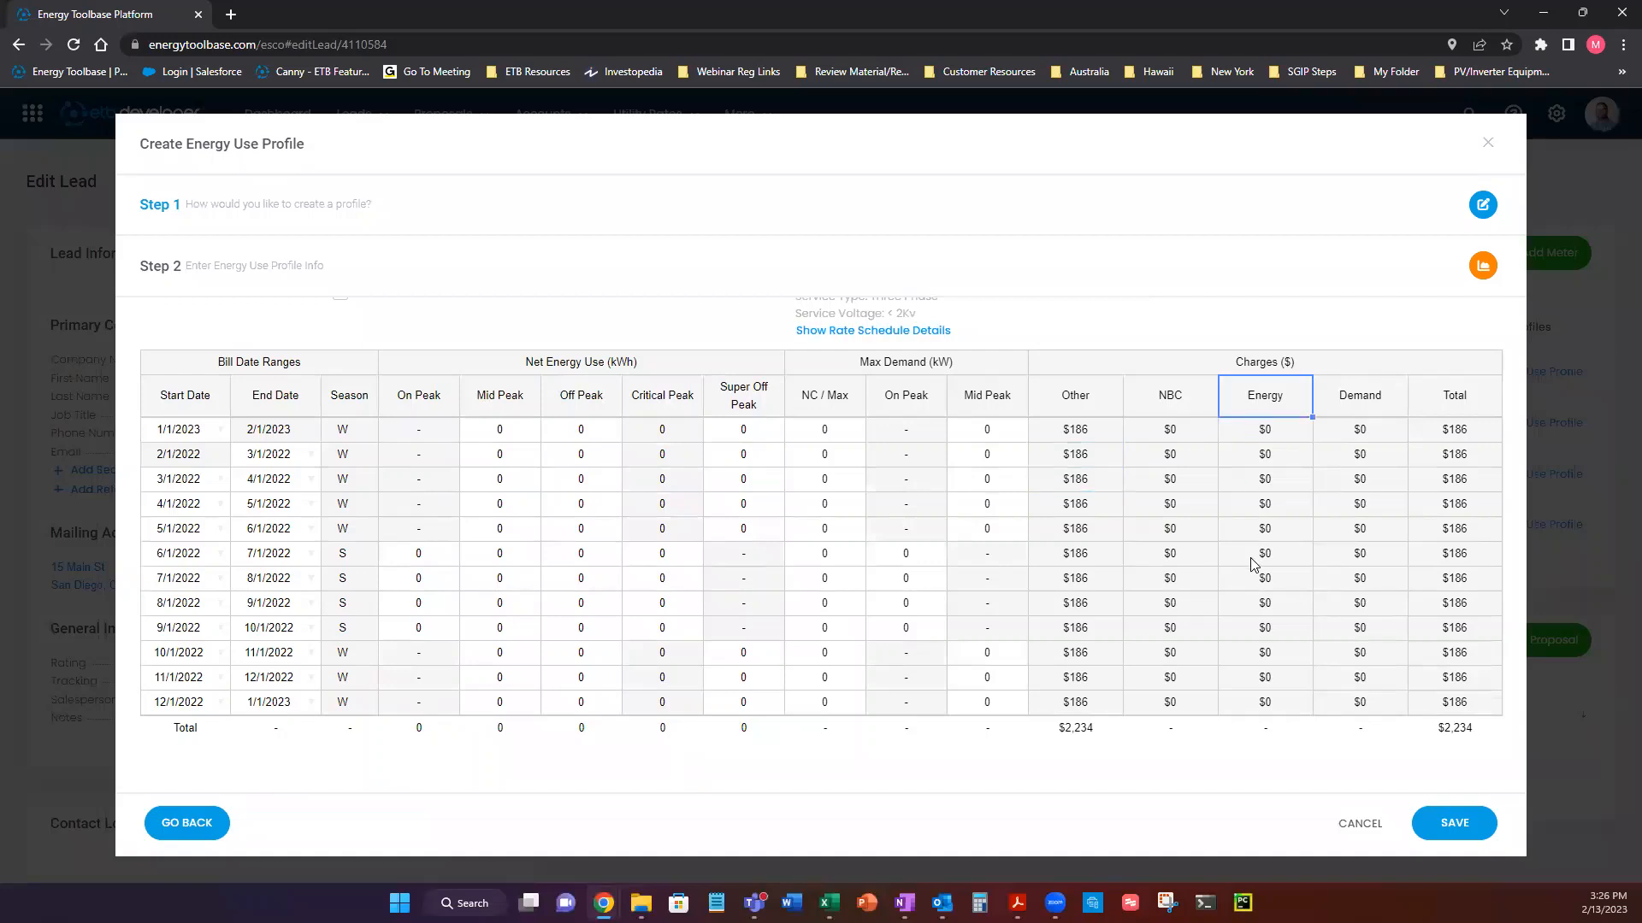
{"action": "left_click", "coordinate": [1358, 412]}
{"action": "left_click", "coordinate": [1472, 409]}
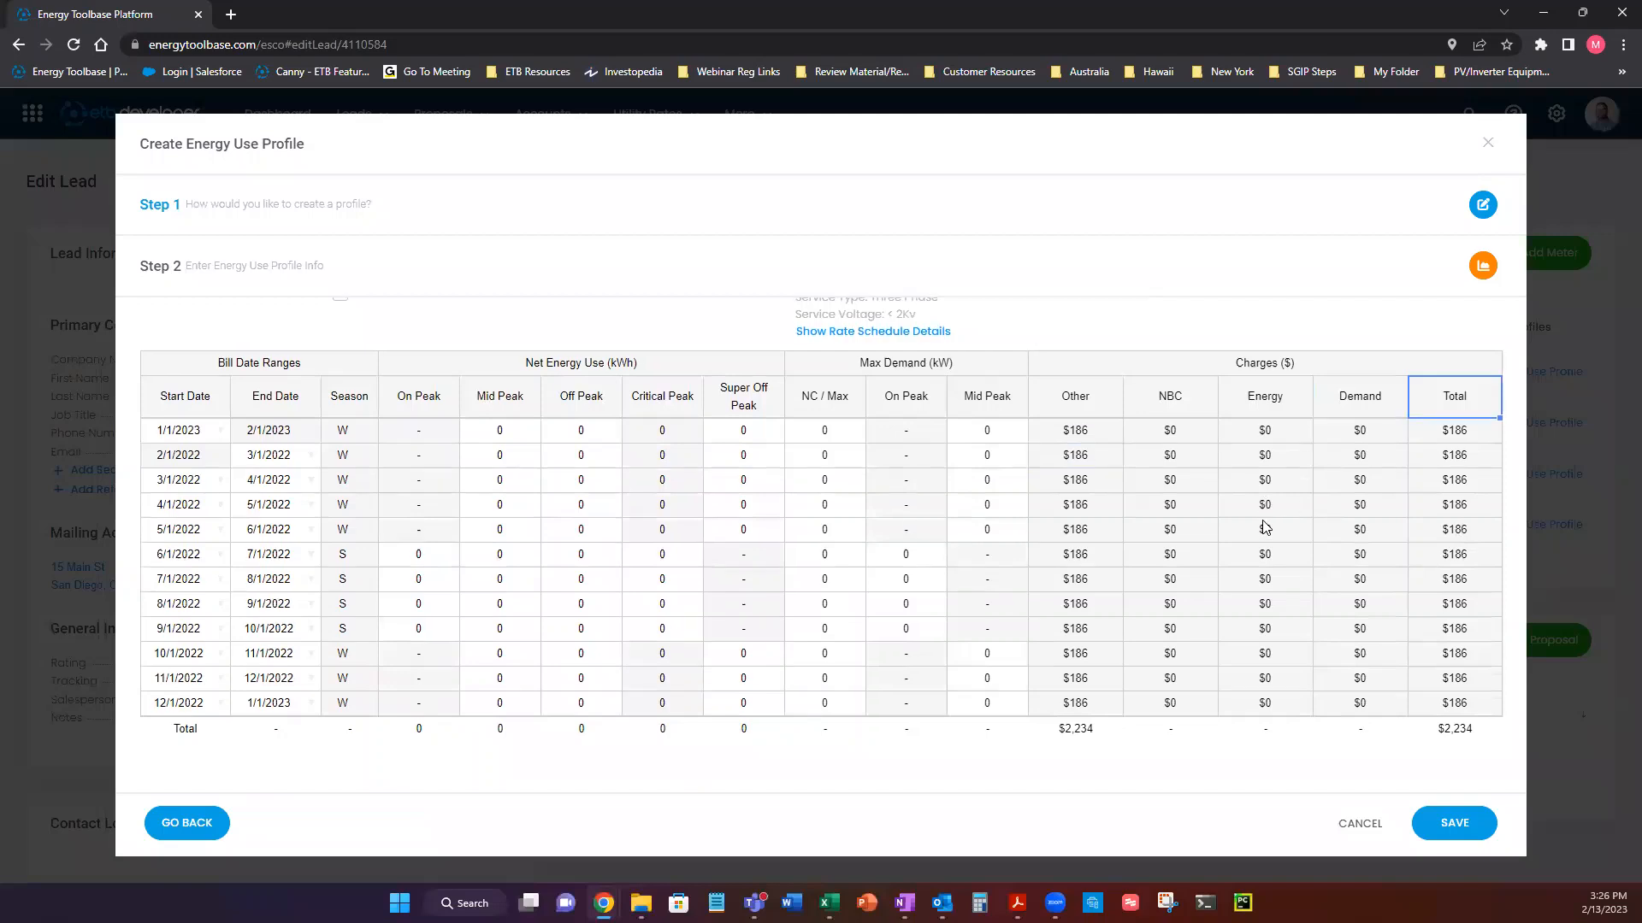
Try Residential (DOE / OpenEI) as the load profile type in the ETB Load Profiler.
{"action": "scroll", "coordinate": [1262, 520], "scroll_direction": "up", "scroll_amount": 2}
{"action": "left_click", "coordinate": [1056, 336]}
{"action": "left_click_drag", "start_coordinate": [1055, 337], "coordinate": [1303, 453]}
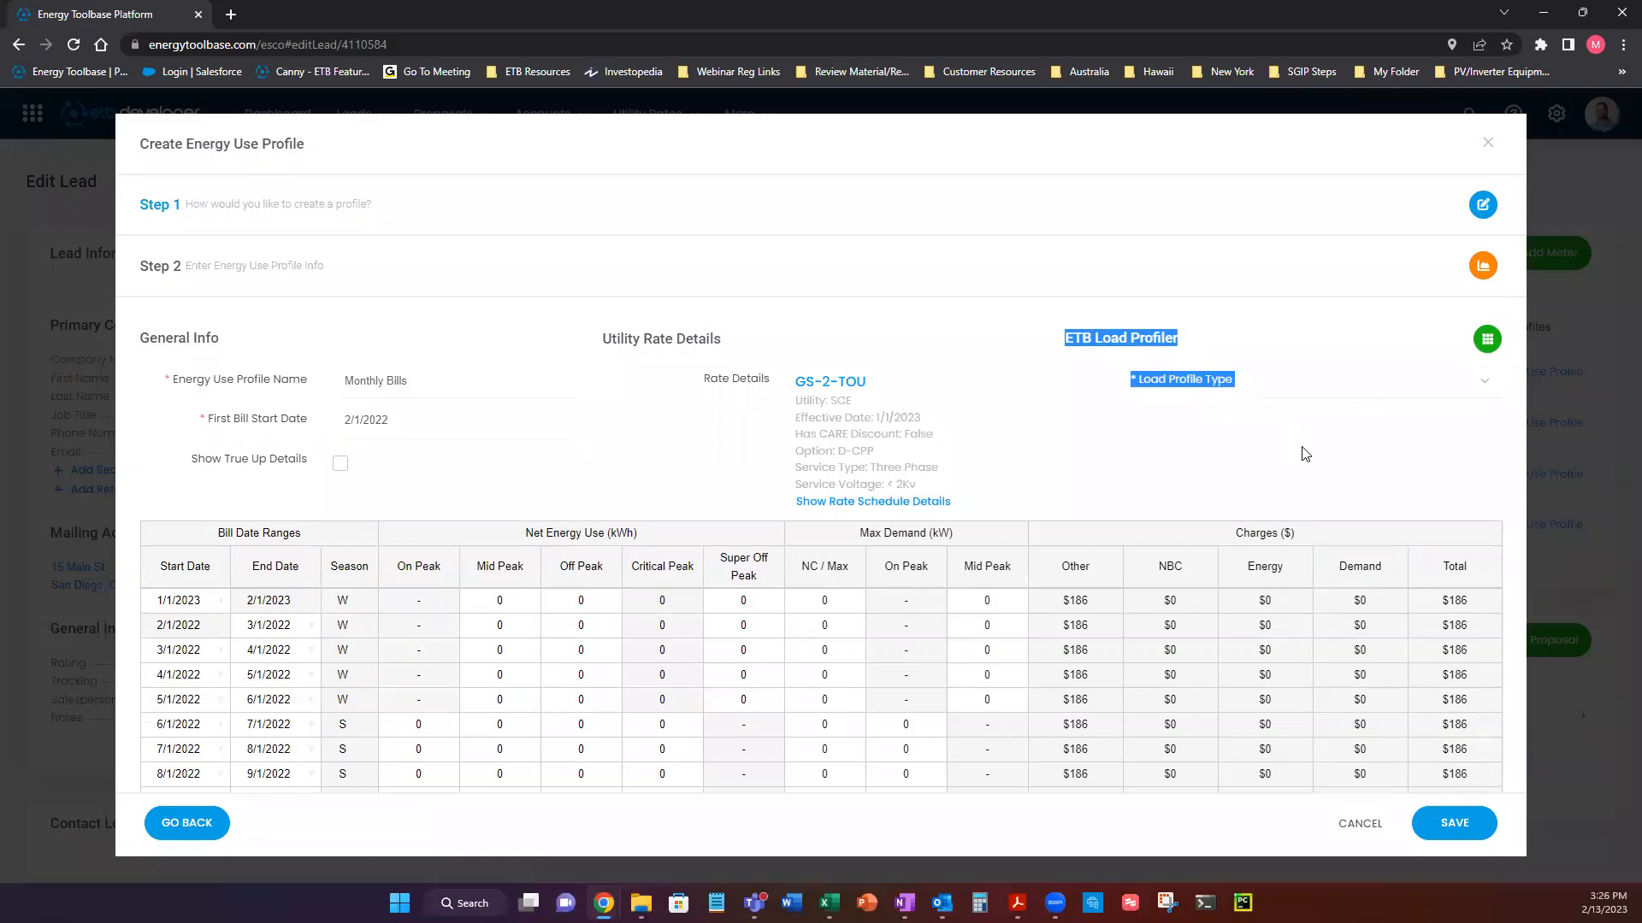
{"action": "left_click", "coordinate": [1137, 450]}
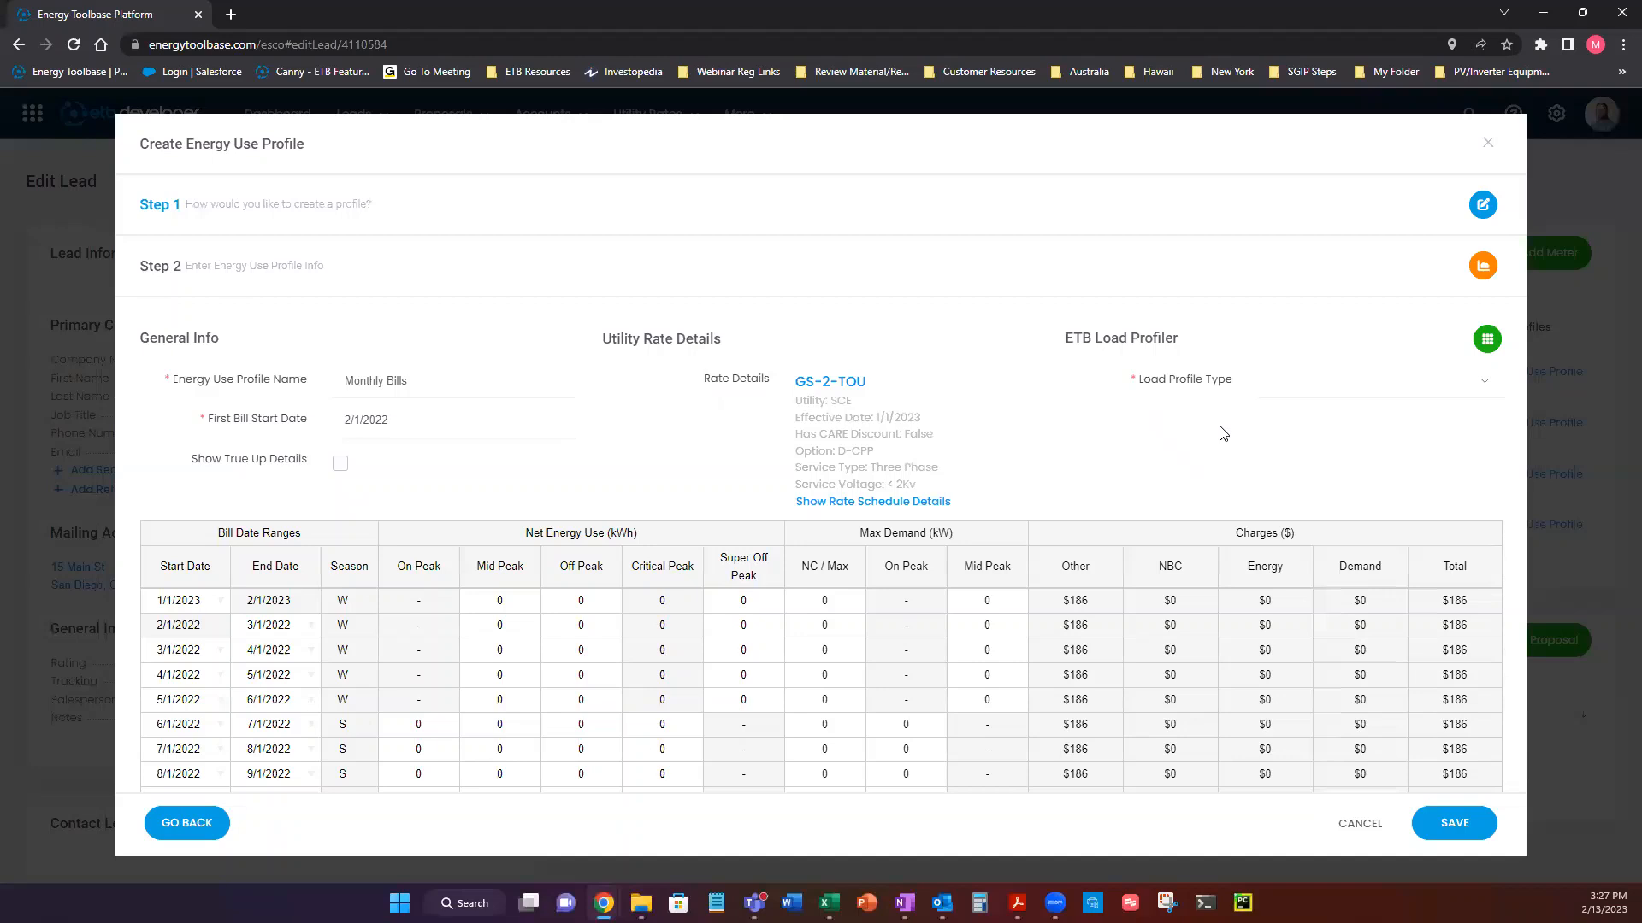
{"action": "left_click", "coordinate": [1478, 393]}
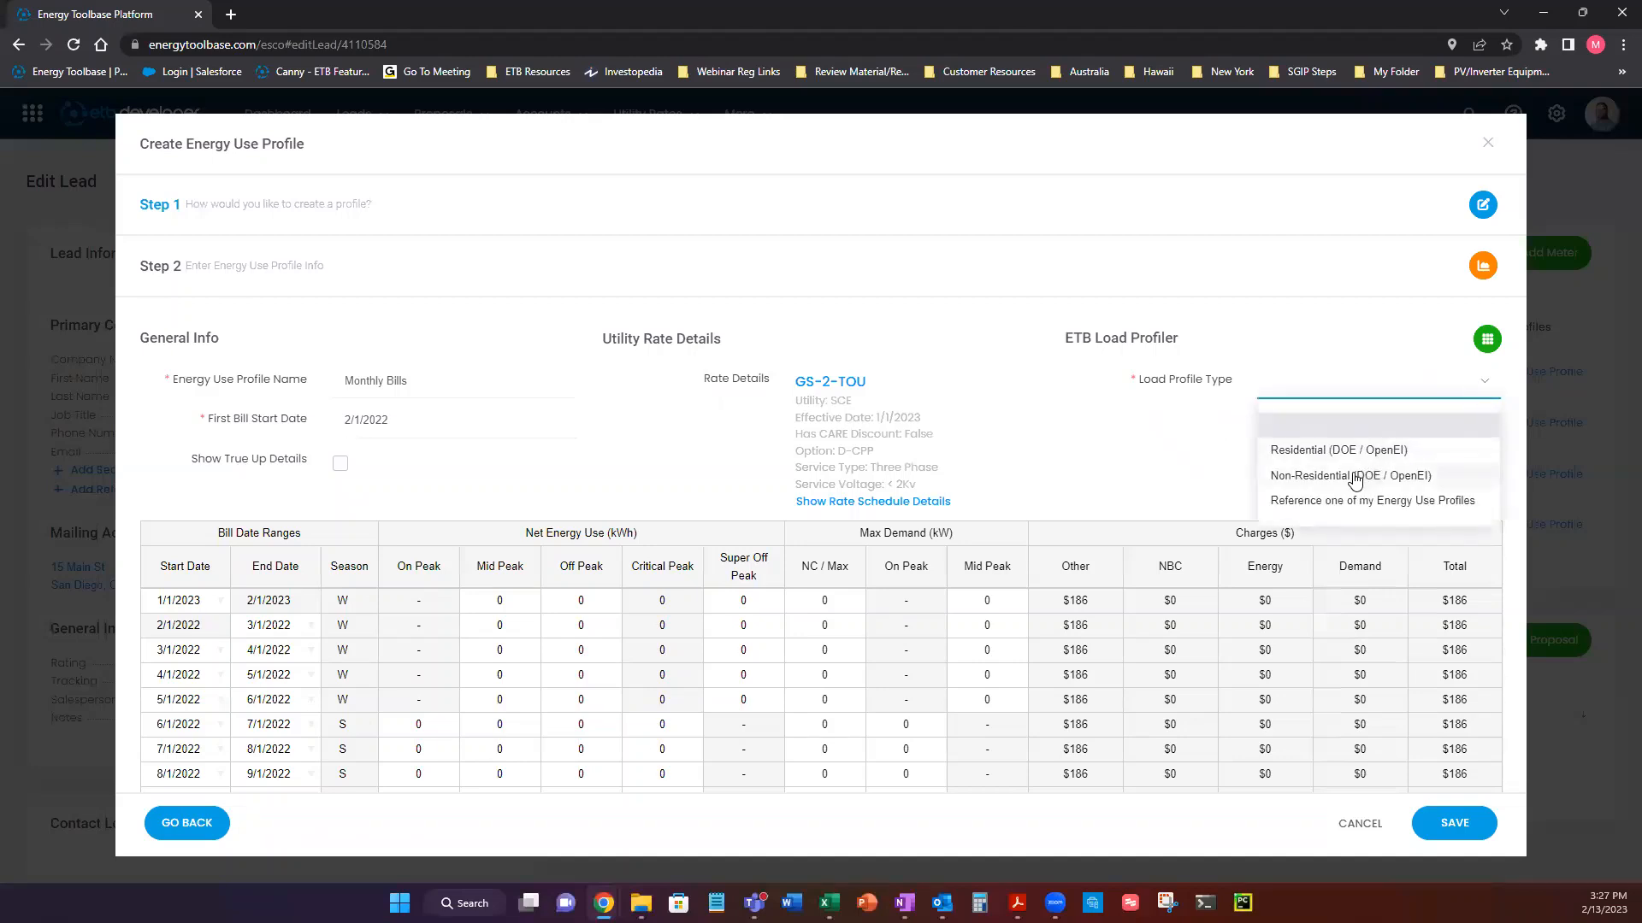
{"action": "left_click", "coordinate": [1299, 448]}
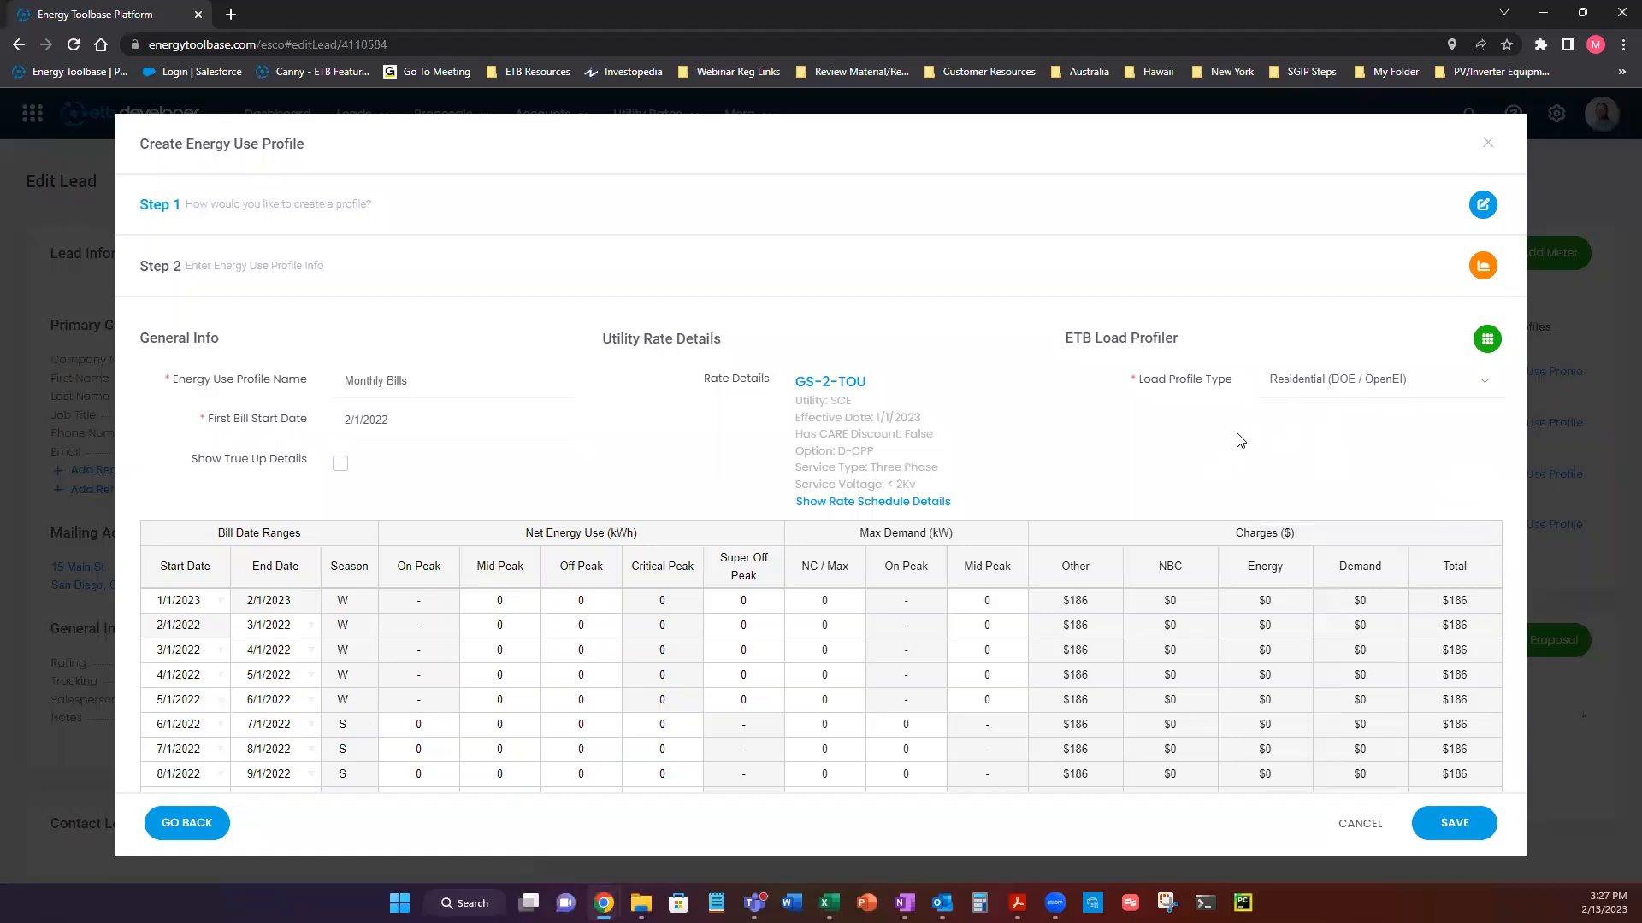
Set the load profile type to Non-Residential (DOE / OpenEI) and browse the available building types.
{"action": "left_click", "coordinate": [1317, 400]}
{"action": "left_click", "coordinate": [1312, 473]}
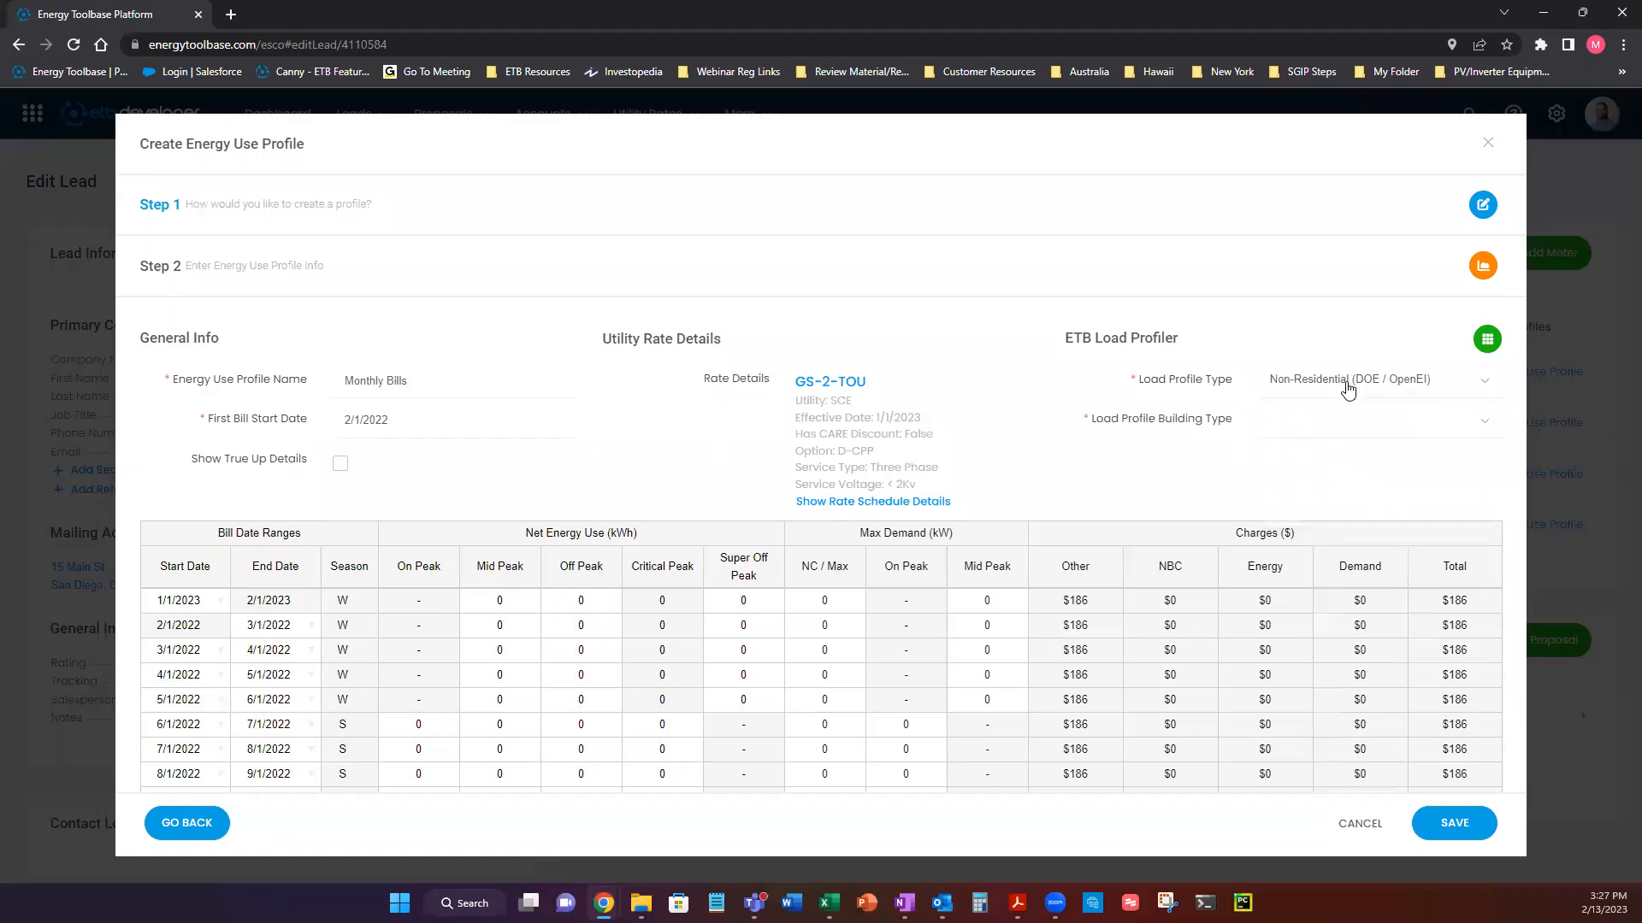
{"action": "left_click", "coordinate": [1311, 436]}
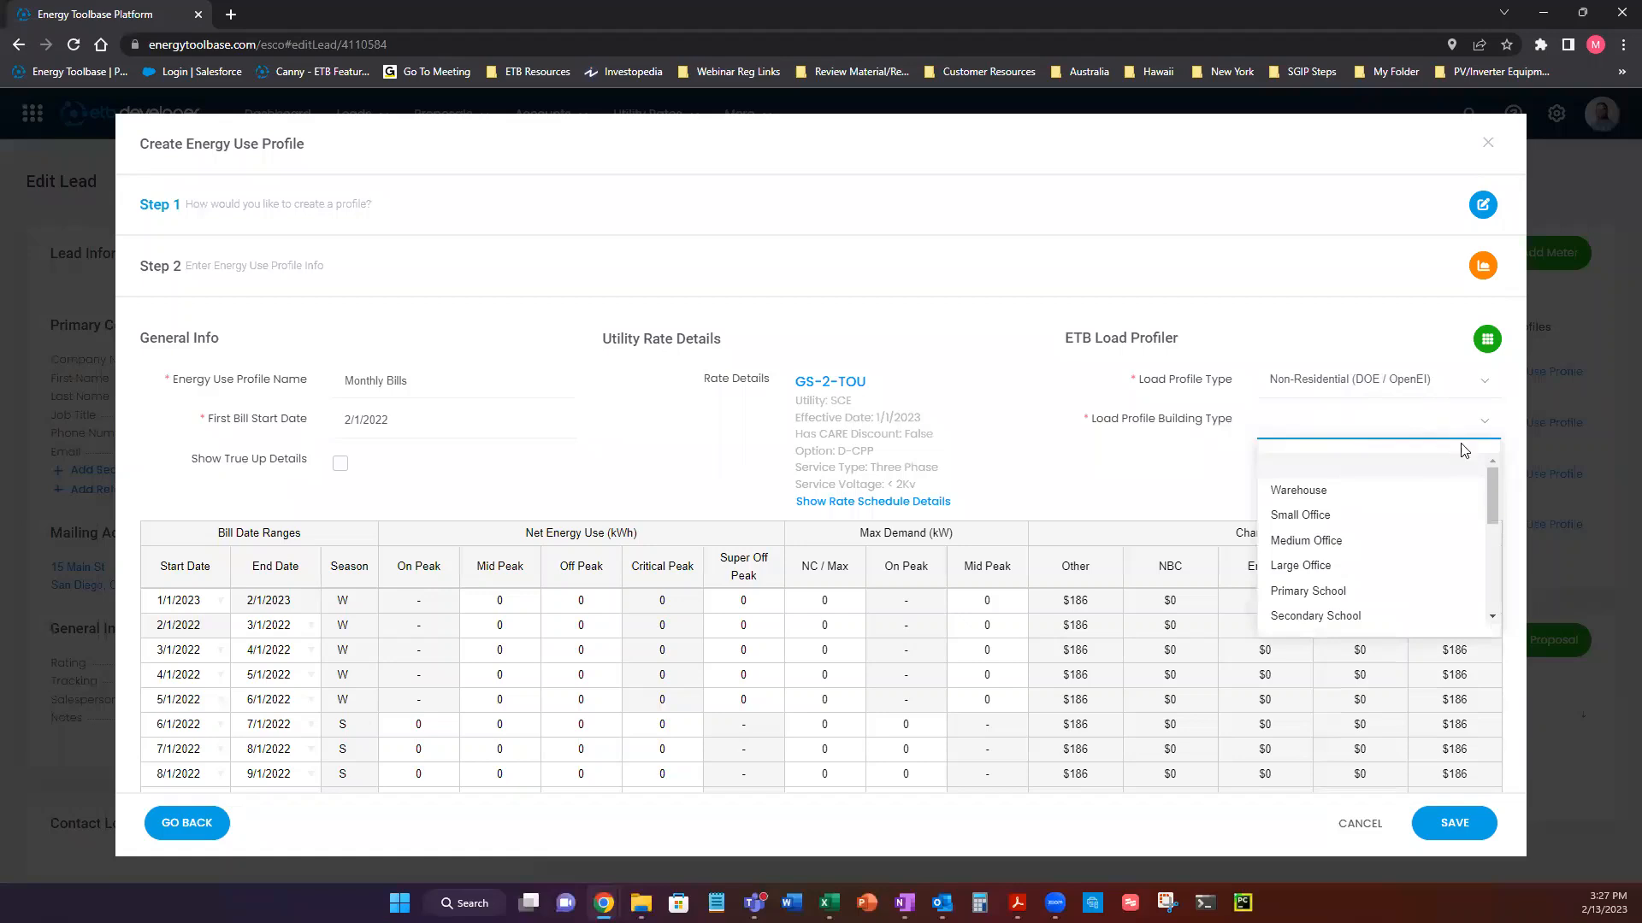
{"action": "mouse_move", "coordinate": [1484, 473]}
{"action": "left_mouse_down"}
{"action": "mouse_move", "coordinate": [1481, 576]}
{"action": "mouse_move", "coordinate": [1477, 493]}
{"action": "left_mouse_up"}
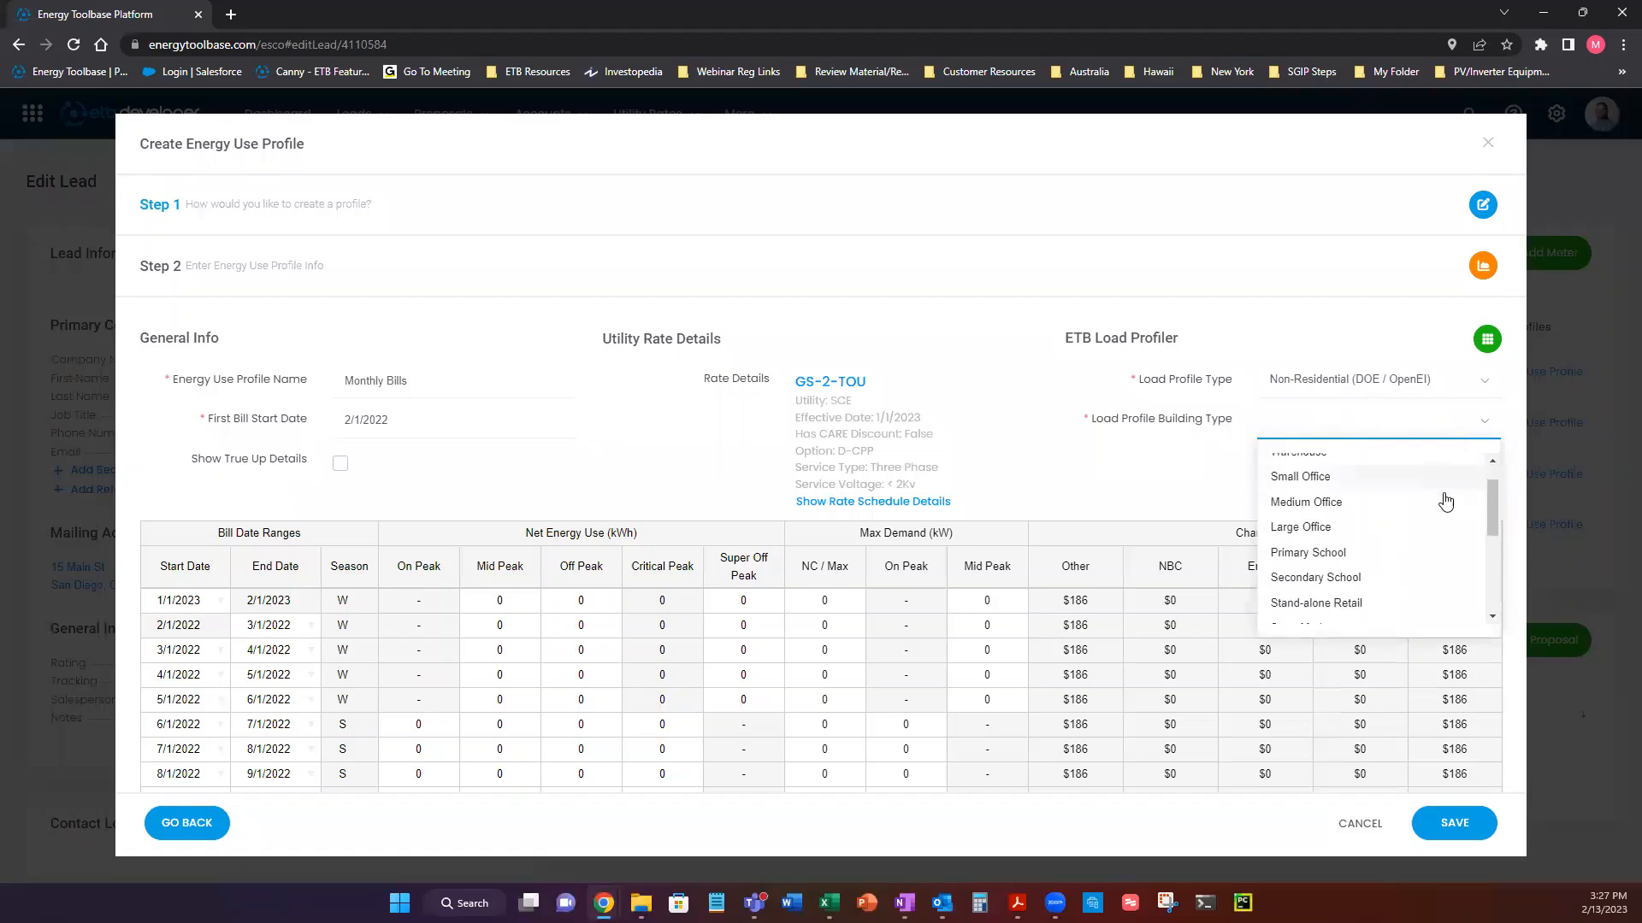
{"action": "left_click", "coordinate": [1208, 504]}
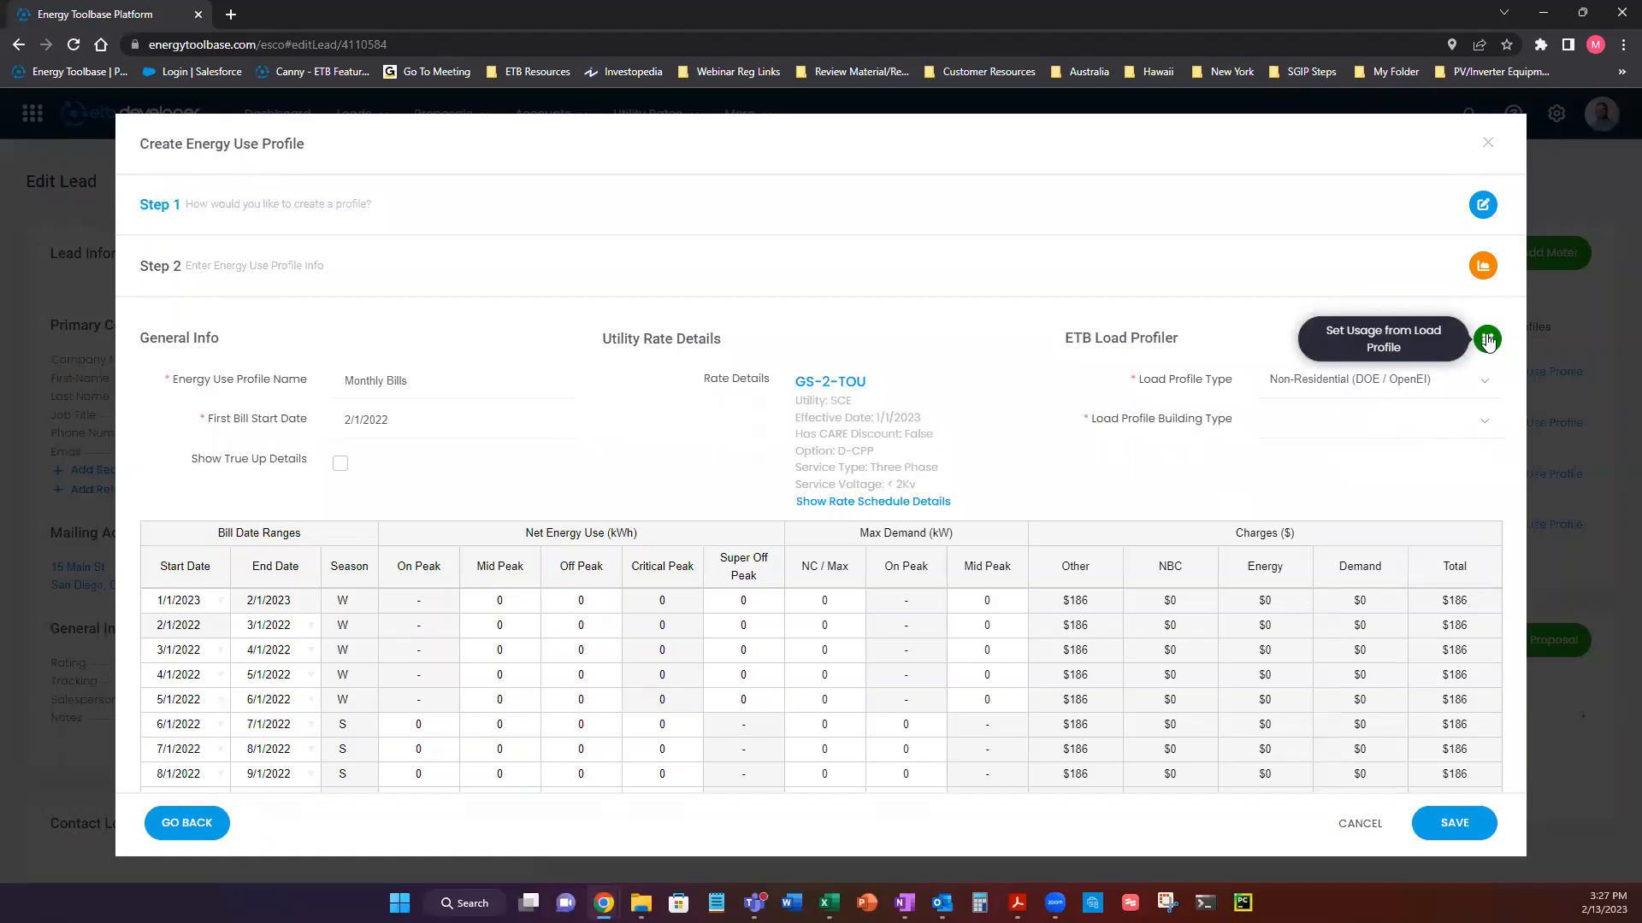
Try Medium Office as the load profile building type and fill the bill table's usage from that load profile.
{"action": "left_click", "coordinate": [1486, 427]}
{"action": "left_click", "coordinate": [1298, 541]}
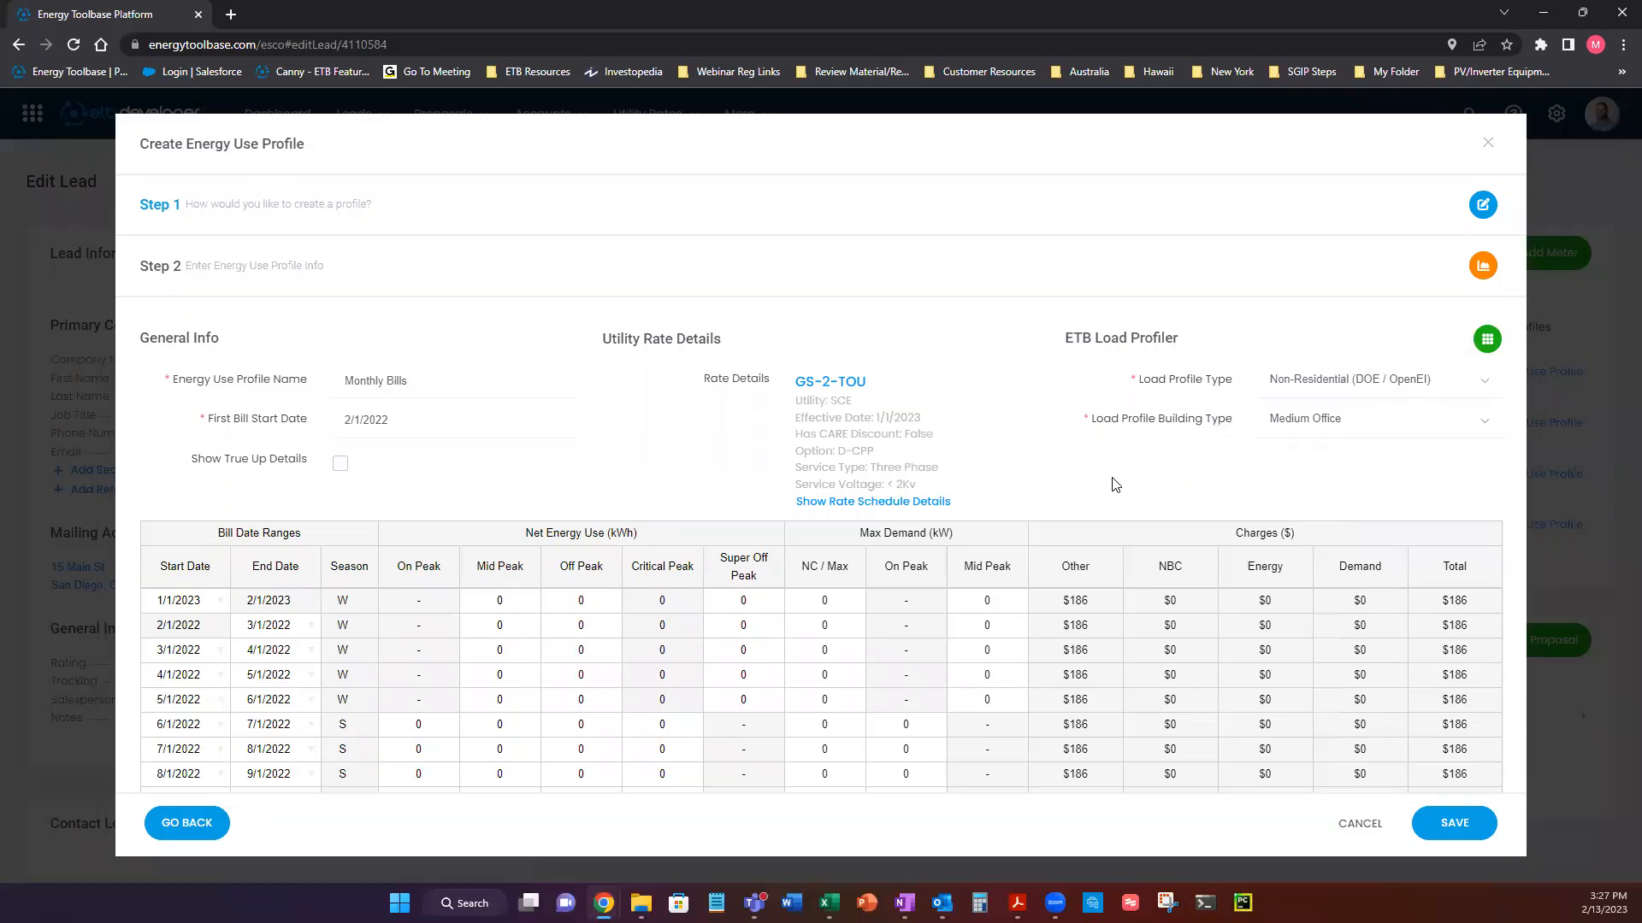
{"action": "left_click", "coordinate": [1487, 339]}
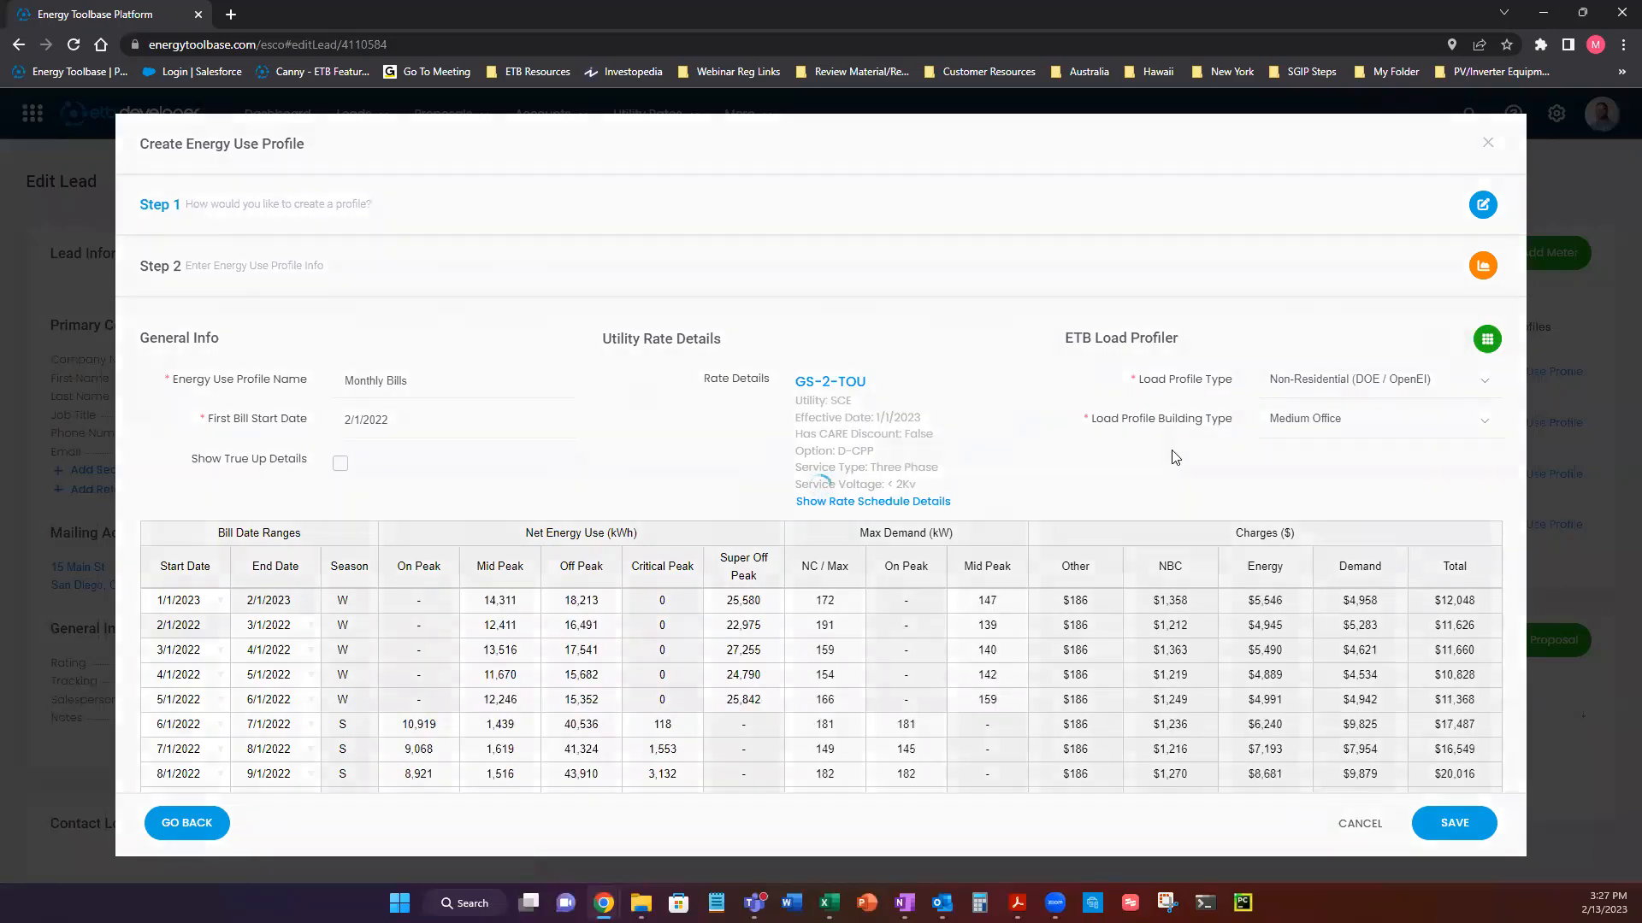
{"action": "scroll", "coordinate": [460, 512], "scroll_direction": "down", "scroll_amount": 1}
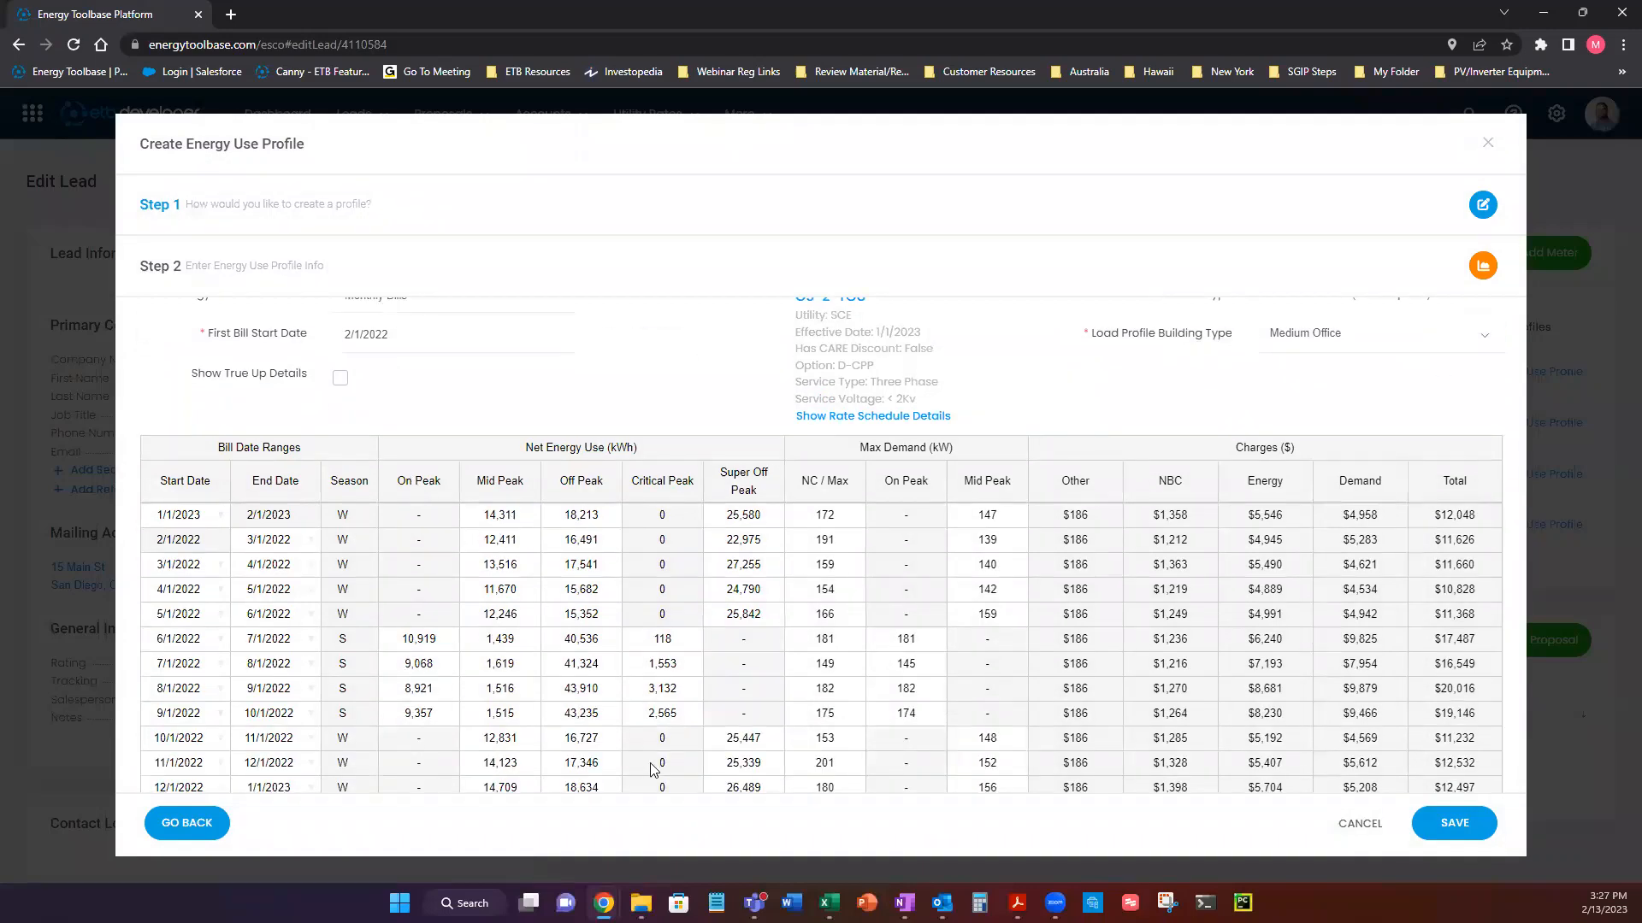
Change the load profile building type to Primary School and fill the bill table's usage from that load profile.
{"action": "scroll", "coordinate": [795, 660], "scroll_direction": "up", "scroll_amount": 1}
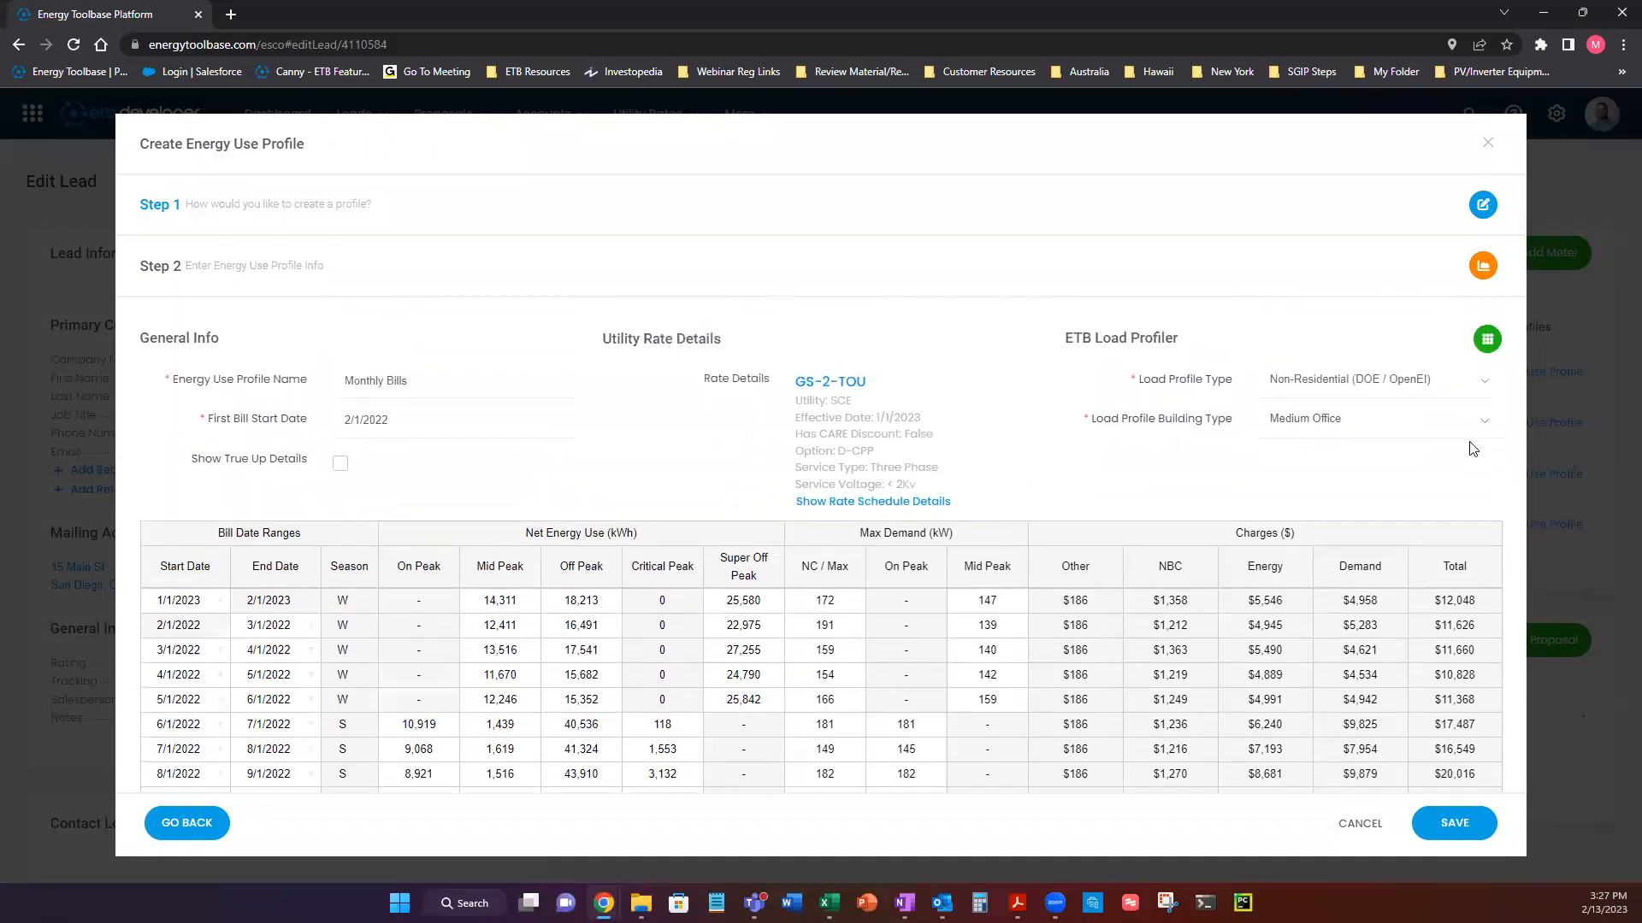
{"action": "left_click", "coordinate": [1419, 427]}
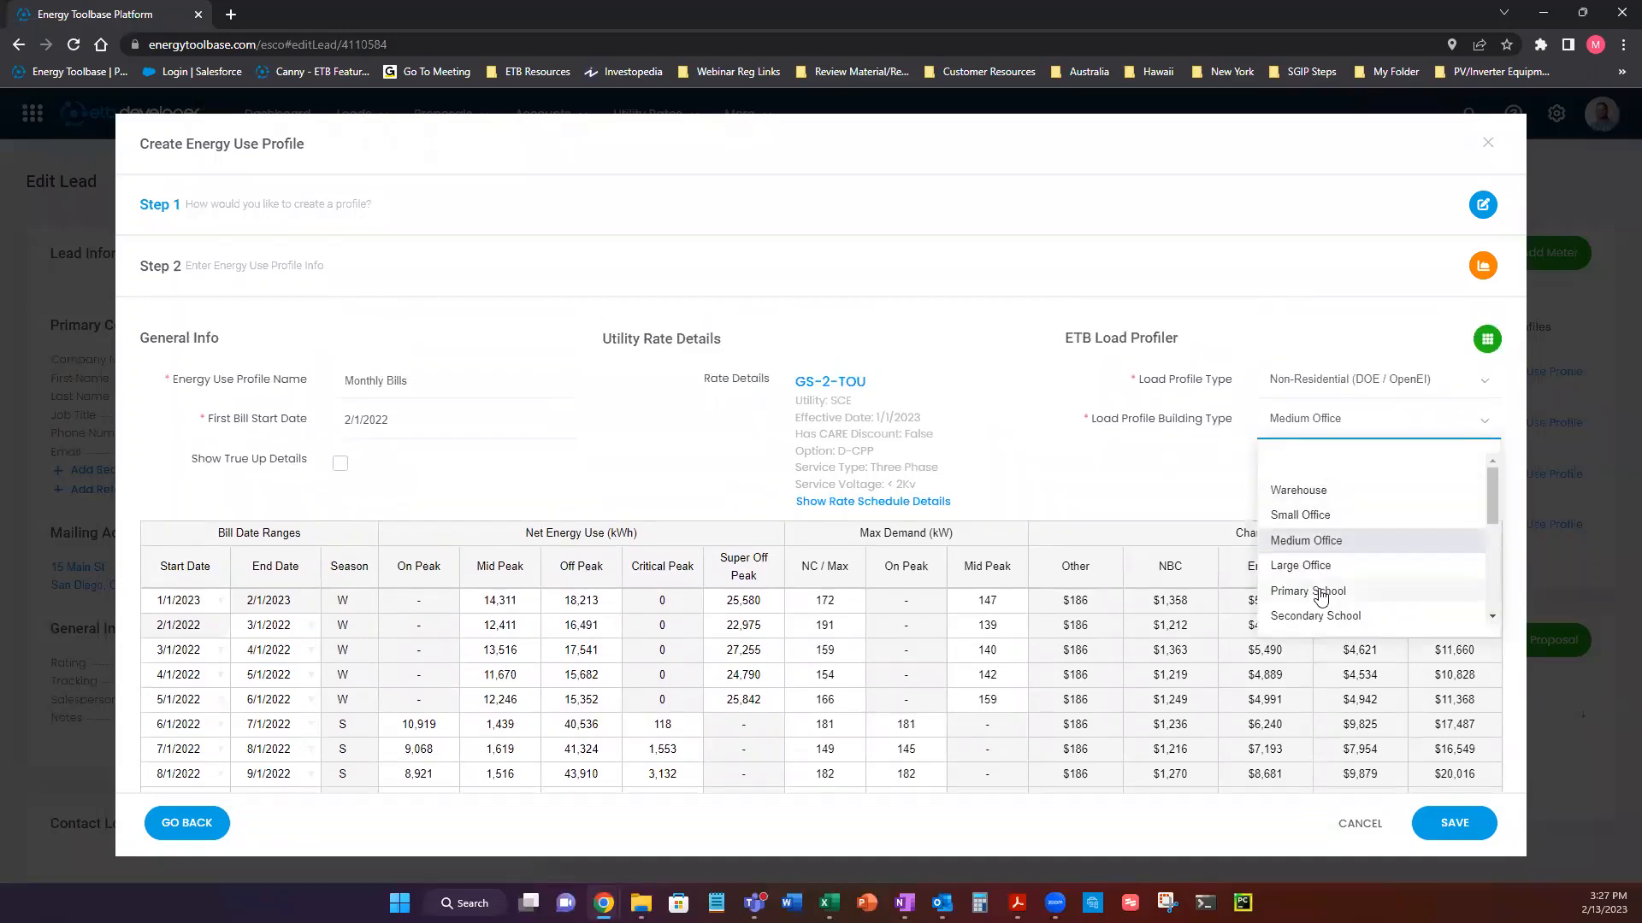
{"action": "left_click", "coordinate": [1321, 592]}
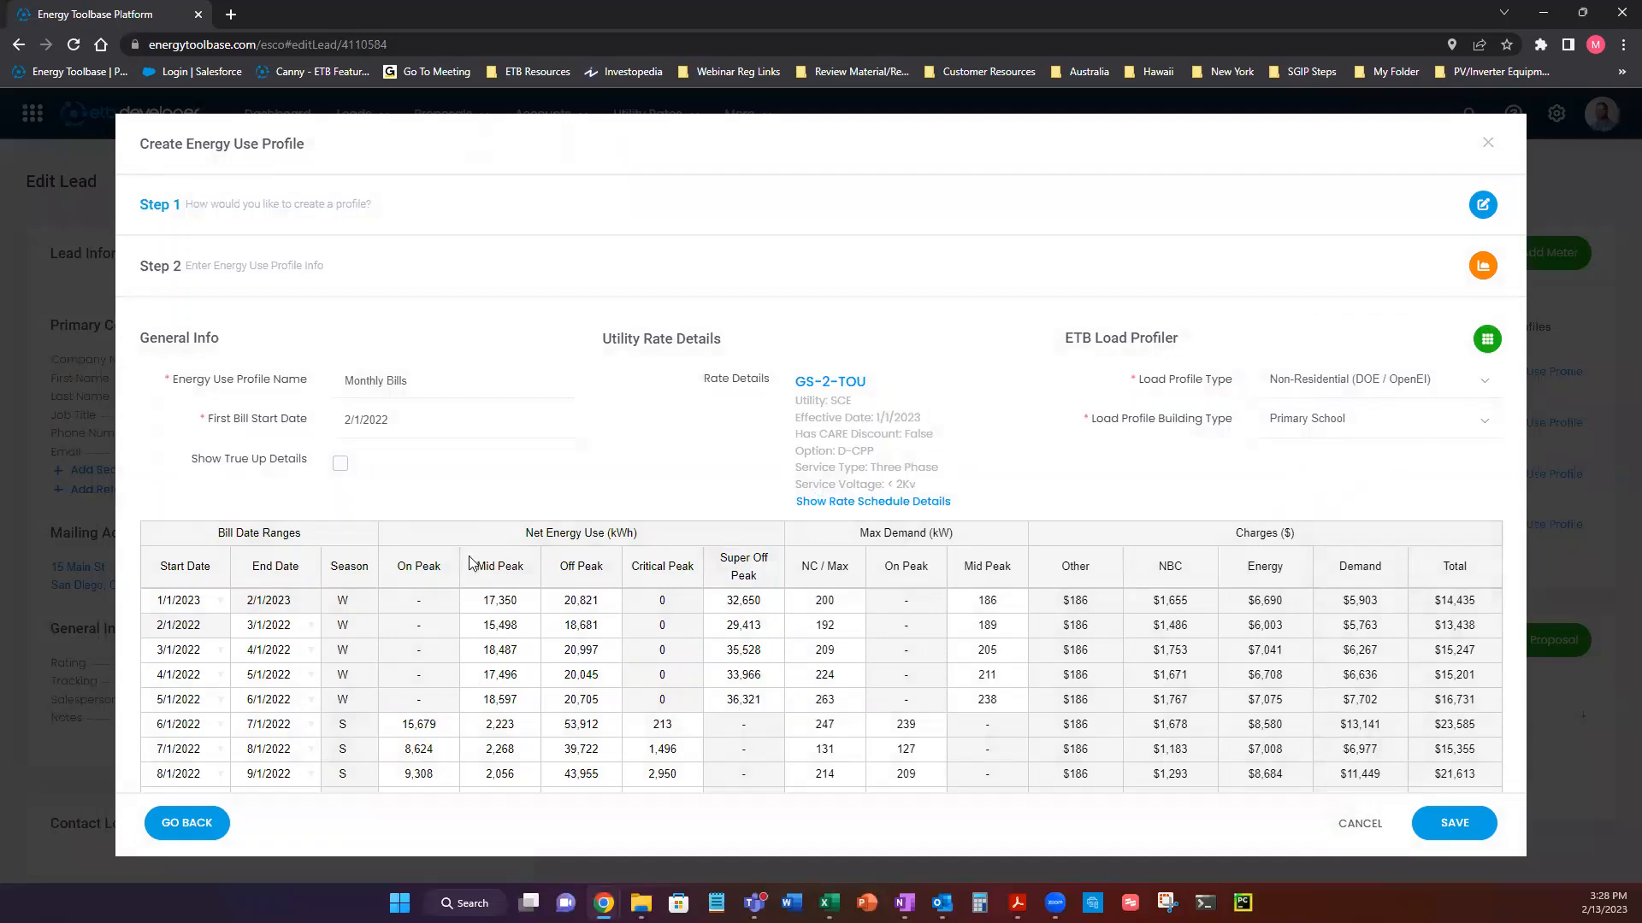
Review the filled-in bill table, checking the summer on-peak and the mid-peak energy use against the load profile settings.
{"action": "scroll", "coordinate": [434, 677], "scroll_direction": "down", "scroll_amount": 2}
{"action": "left_click", "coordinate": [417, 558]}
{"action": "left_click", "coordinate": [420, 578]}
{"action": "left_click", "coordinate": [425, 603]}
{"action": "left_click", "coordinate": [433, 633]}
{"action": "left_click", "coordinate": [511, 634]}
{"action": "left_click", "coordinate": [516, 434]}
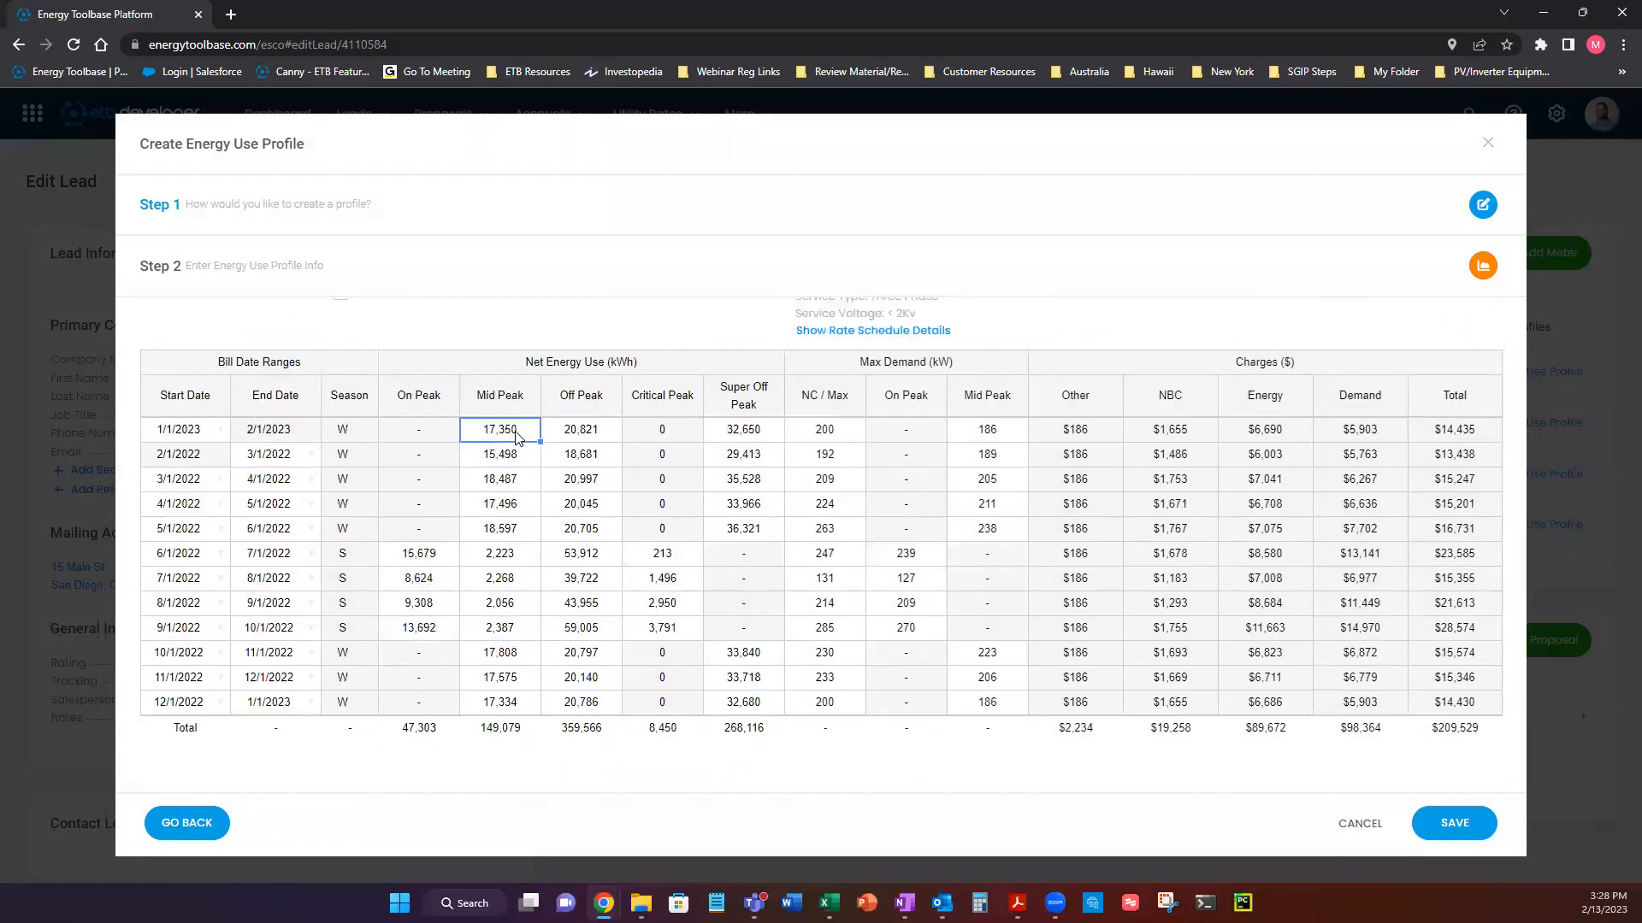
{"action": "scroll", "coordinate": [513, 453], "scroll_direction": "up", "scroll_amount": 1}
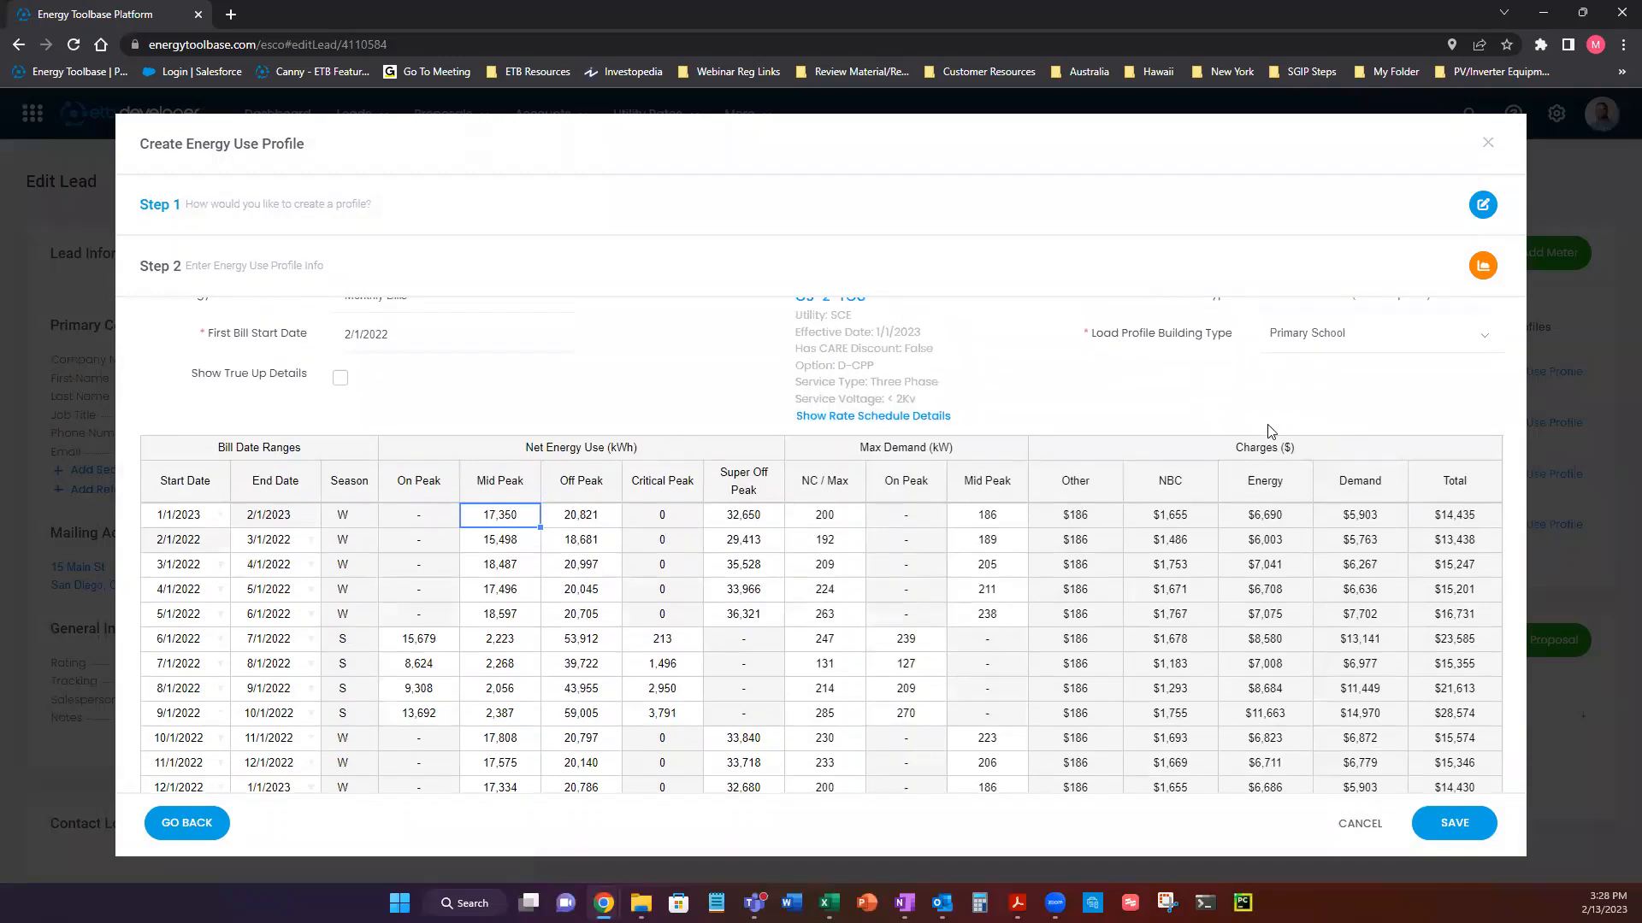
{"action": "scroll", "coordinate": [1269, 428], "scroll_direction": "up", "scroll_amount": 1}
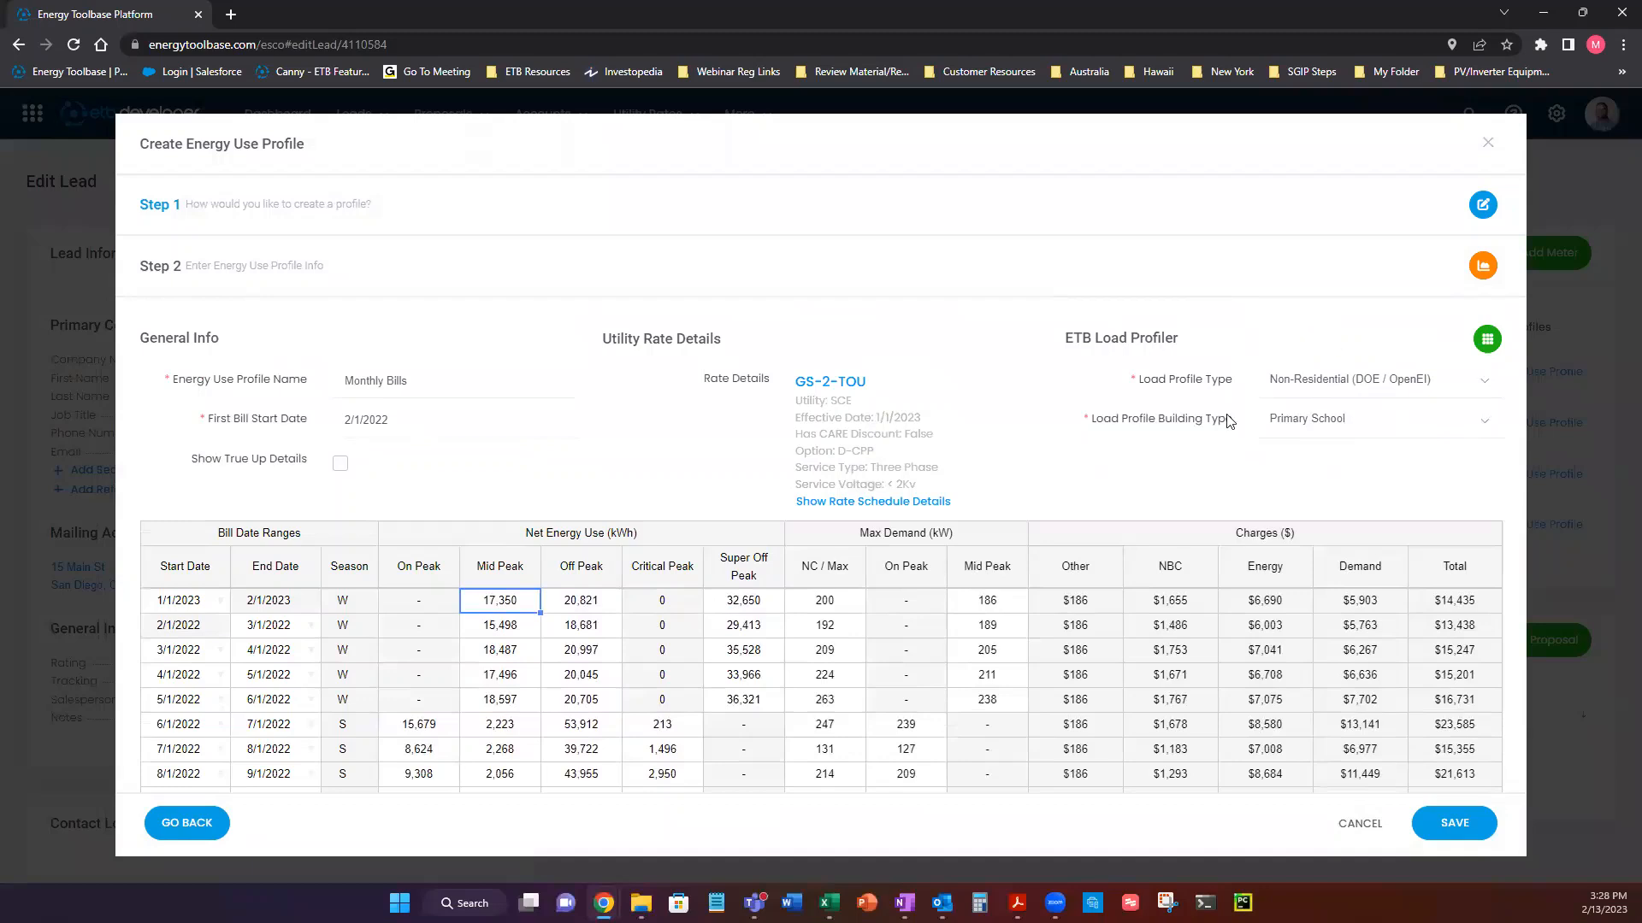
{"action": "left_click", "coordinate": [1312, 466]}
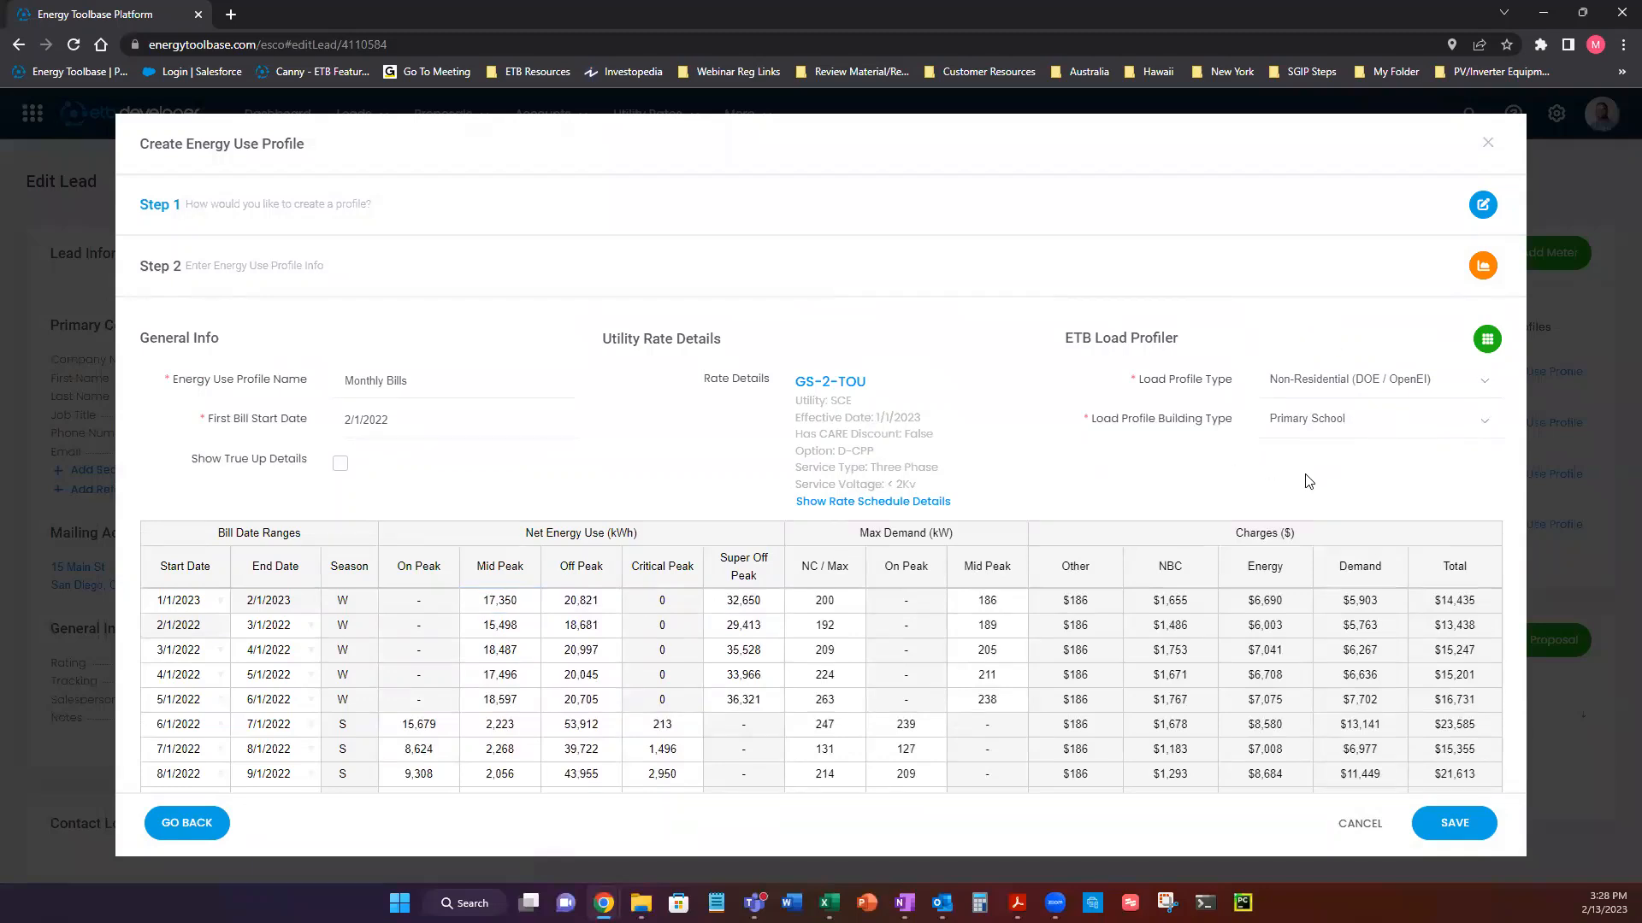